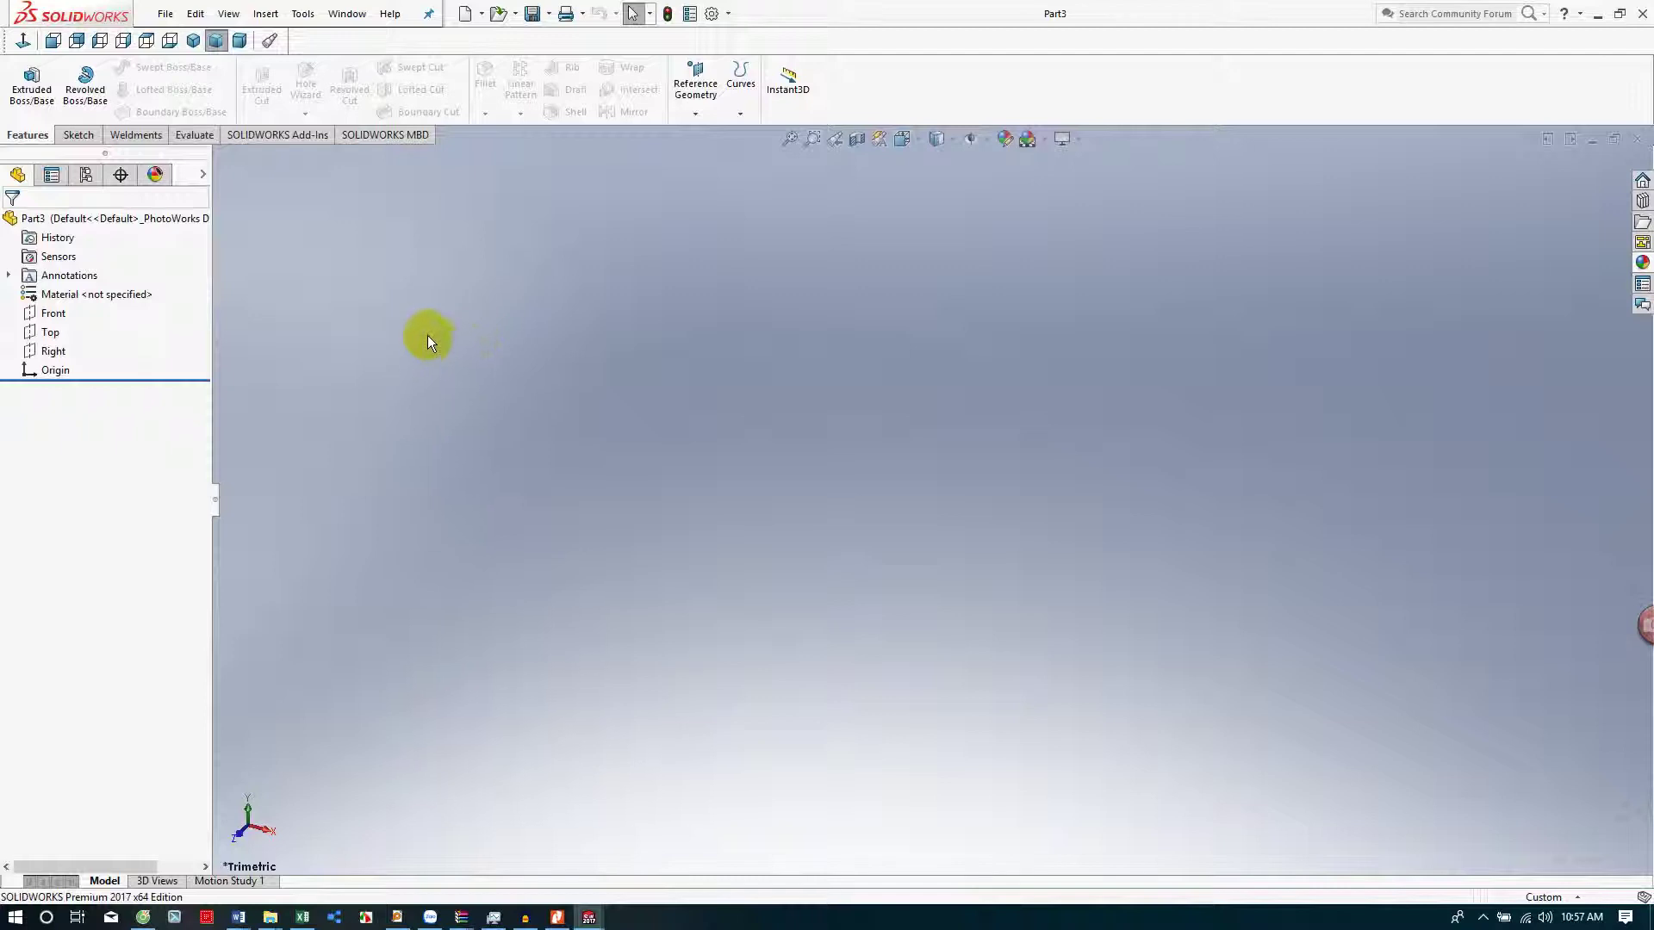
- Sketch a small corner rectangle about 5.8 by 5.6 mm on the Front plane, up and to the left of the origin
left_click(52, 316)
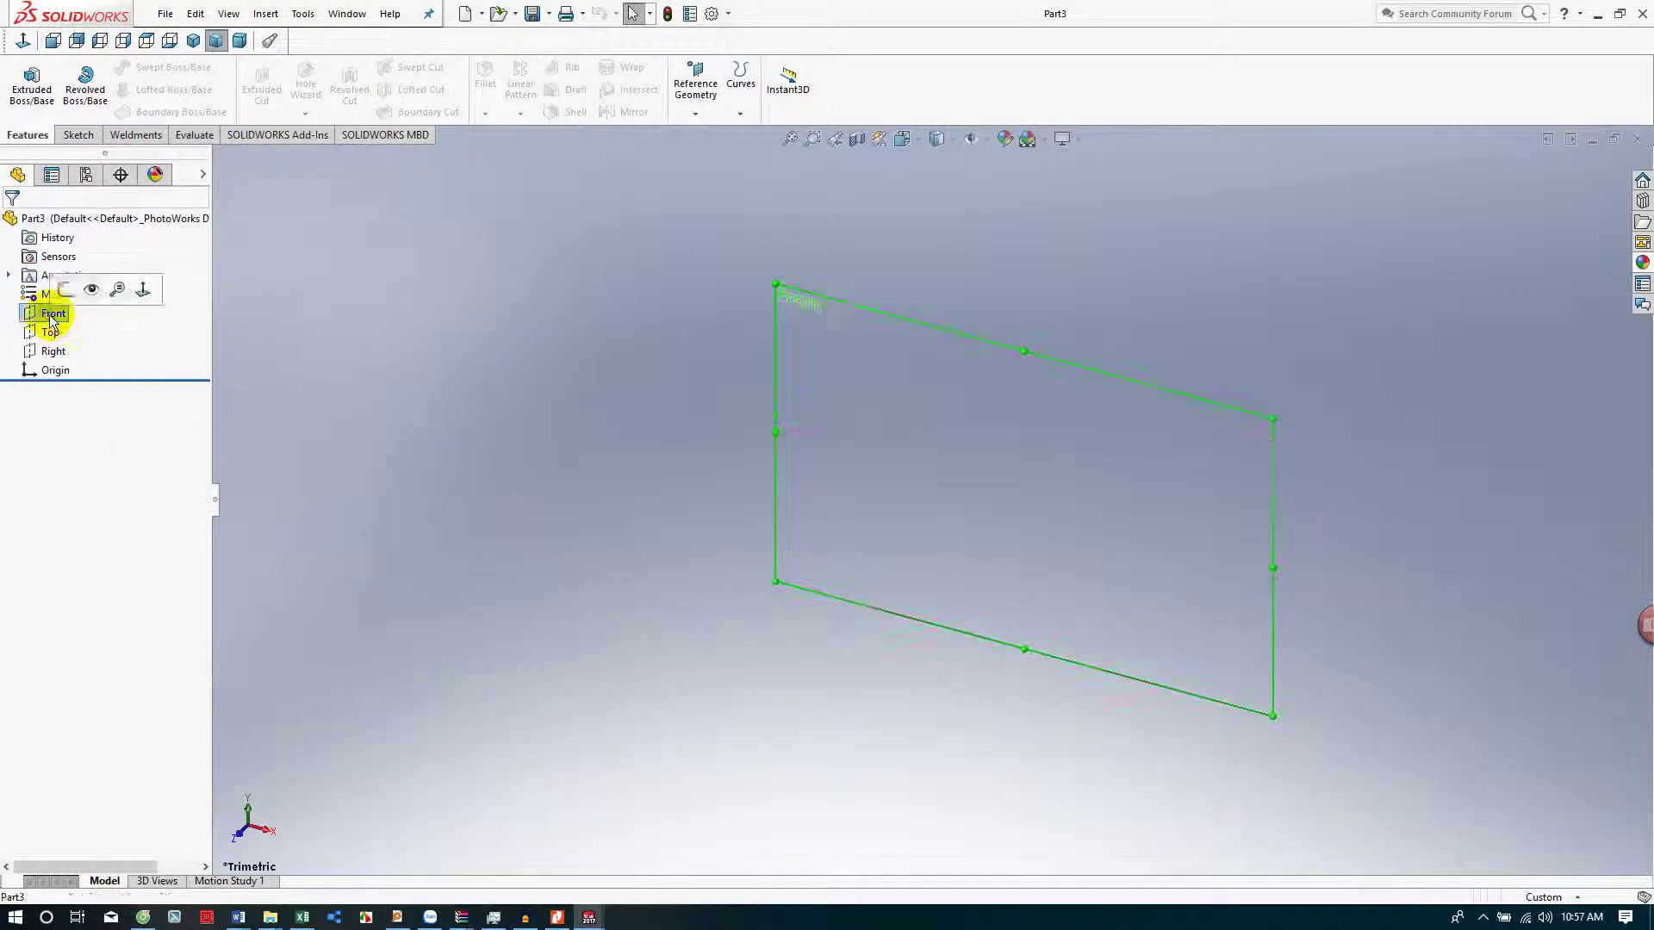
left_click(64, 291)
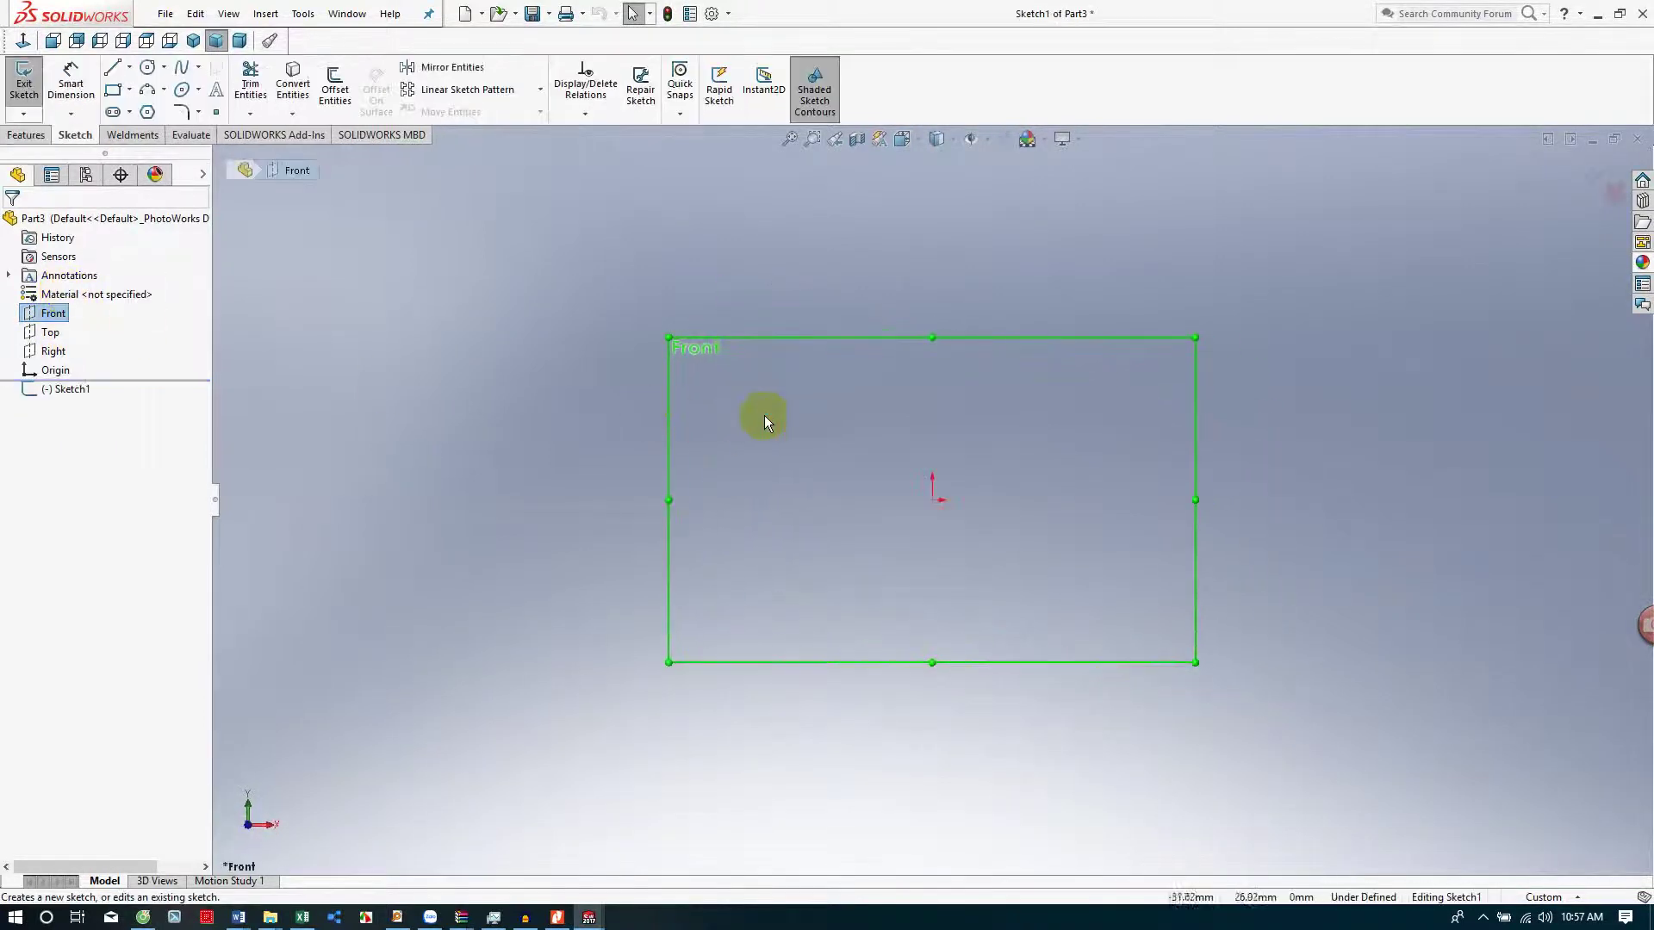
left_click(112, 90)
left_click_drag(781, 387, 802, 406)
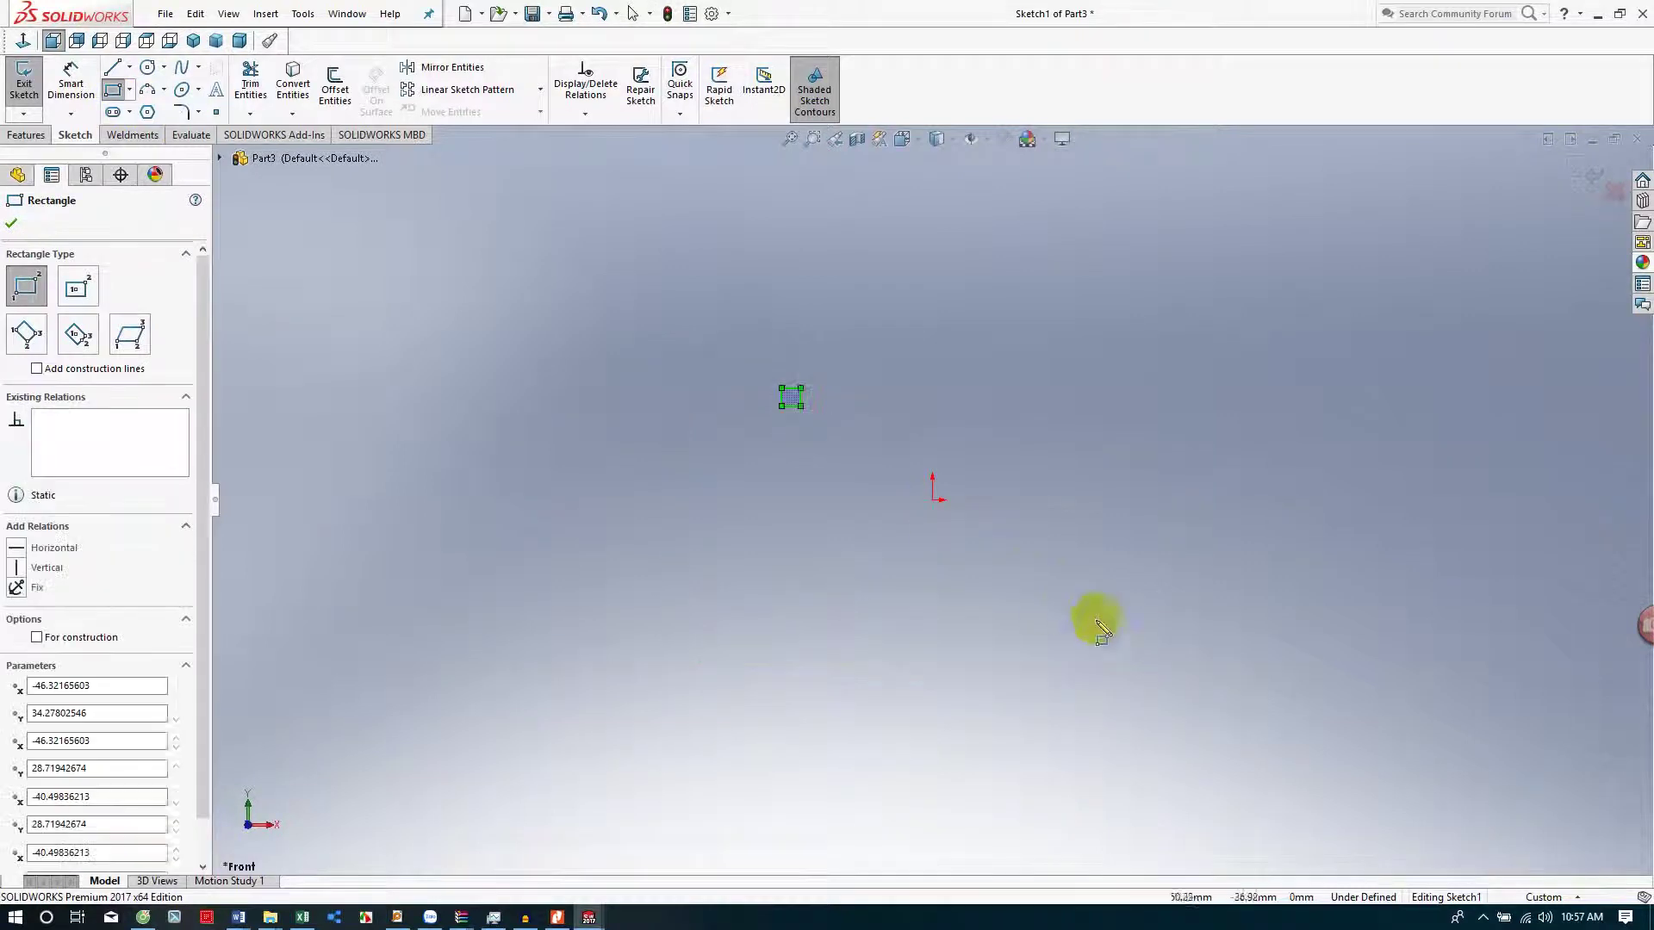
key("Escape")
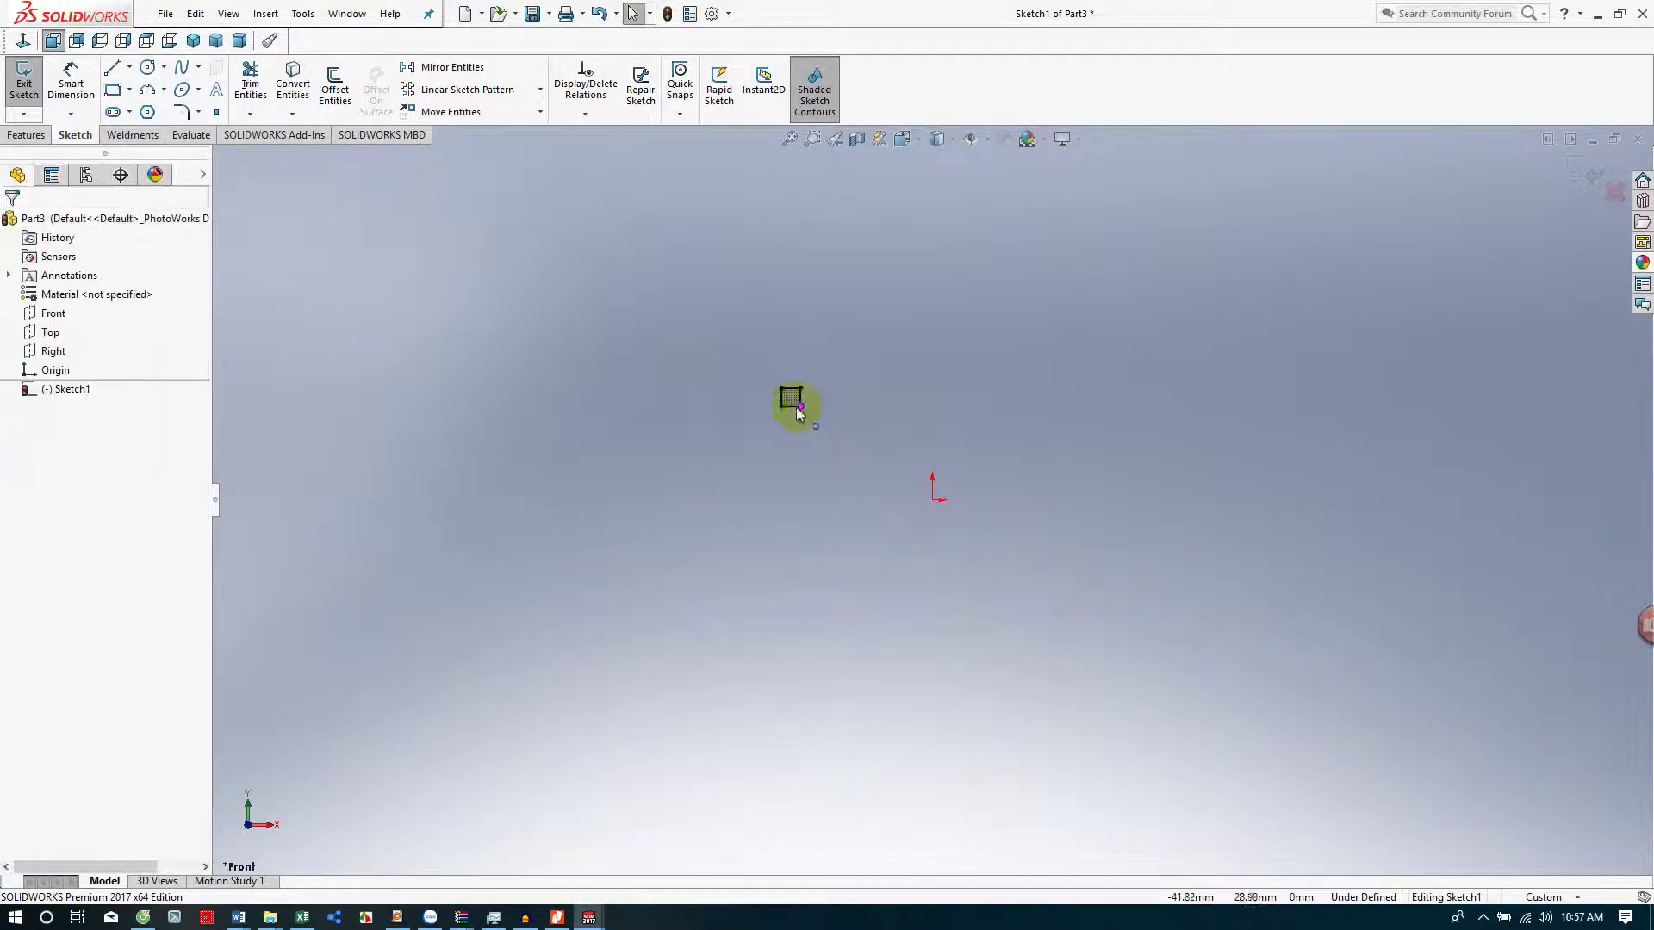
- Add an Equal relation between the rectangle's left and bottom sides to make it a square
scroll(968, 499, "down", 15)
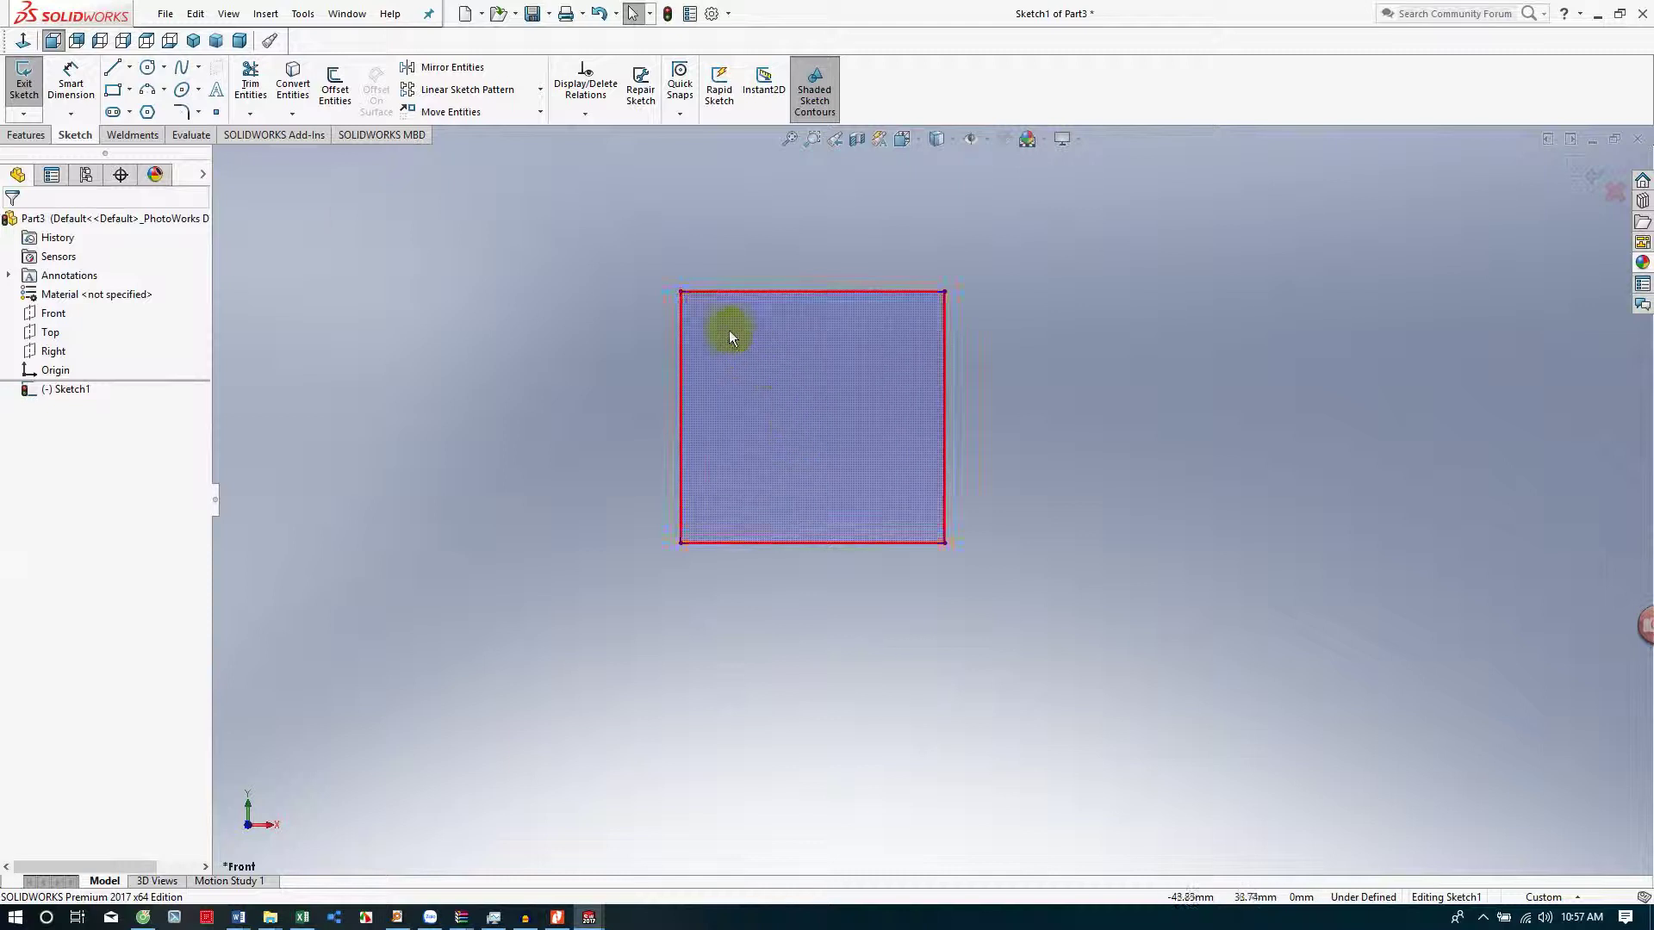
left_click(682, 365)
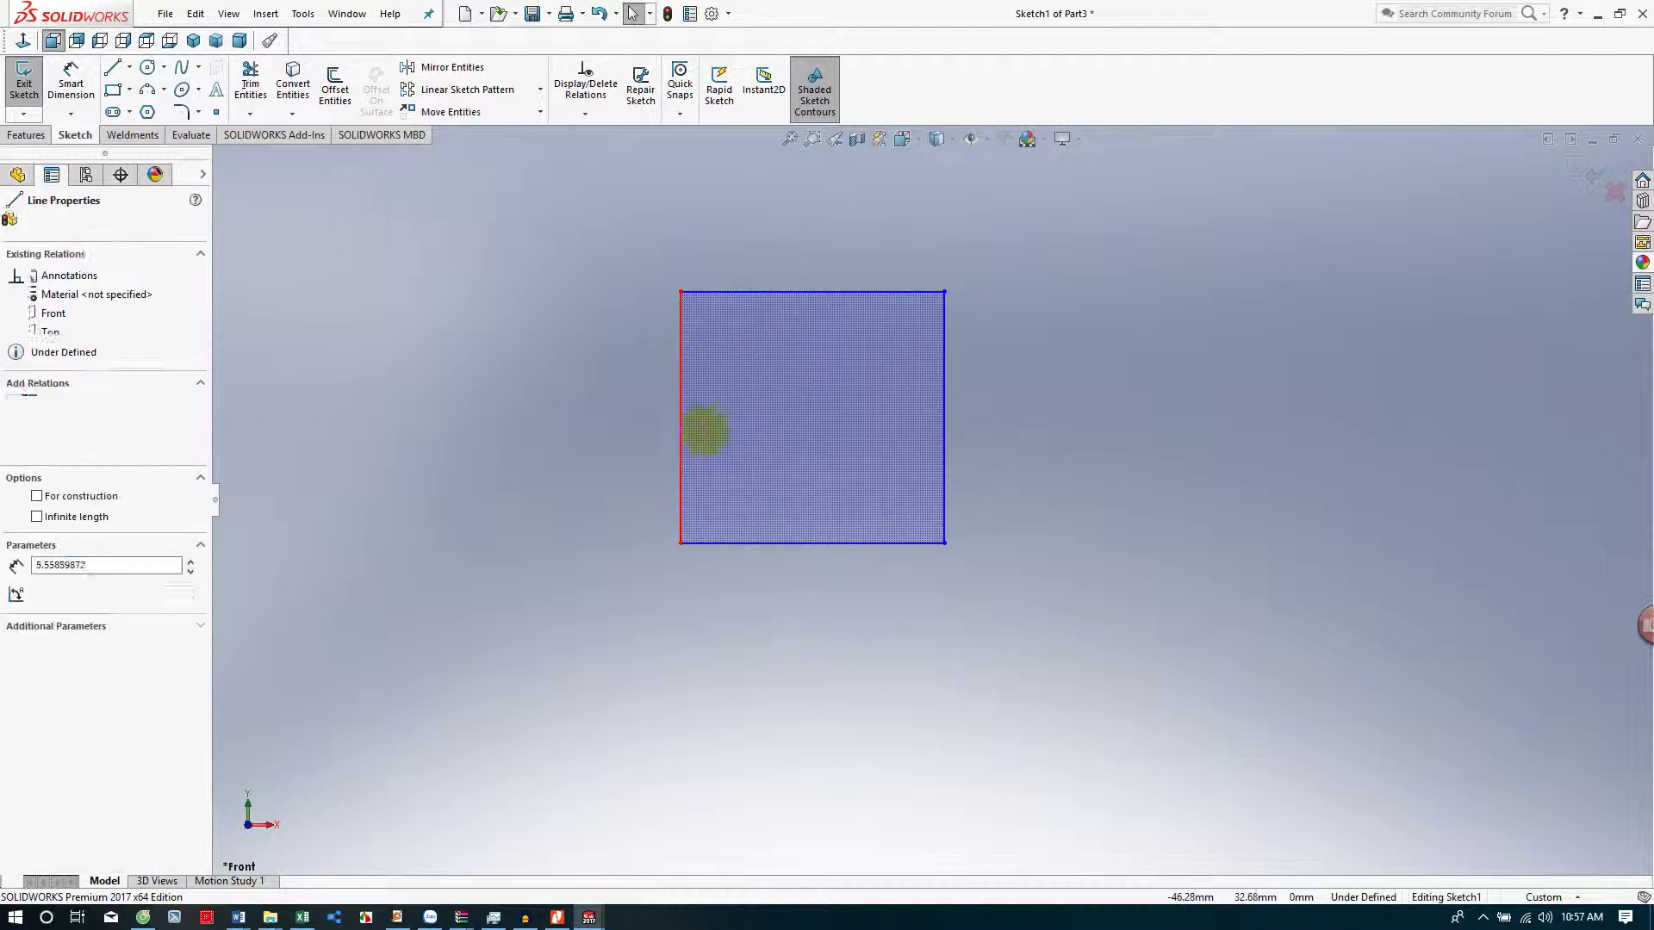
left_click(774, 544, "ctrl")
left_click(17, 605)
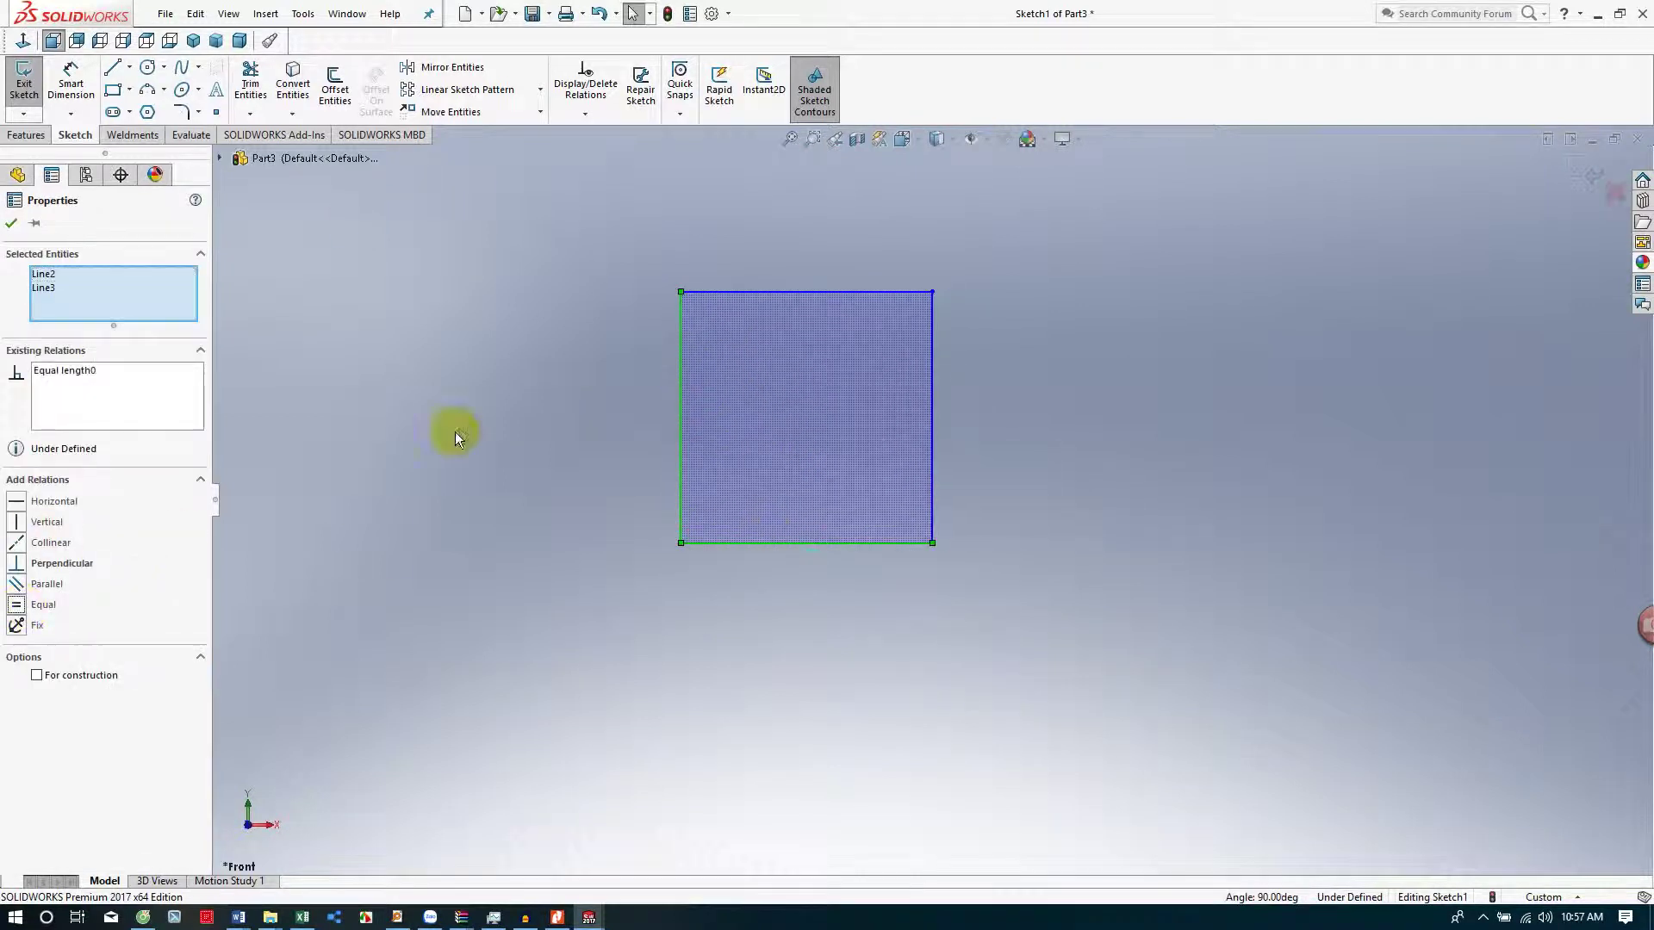
left_click(12, 223)
- Dimension the square's bottom side to 120 mm
left_click(69, 79)
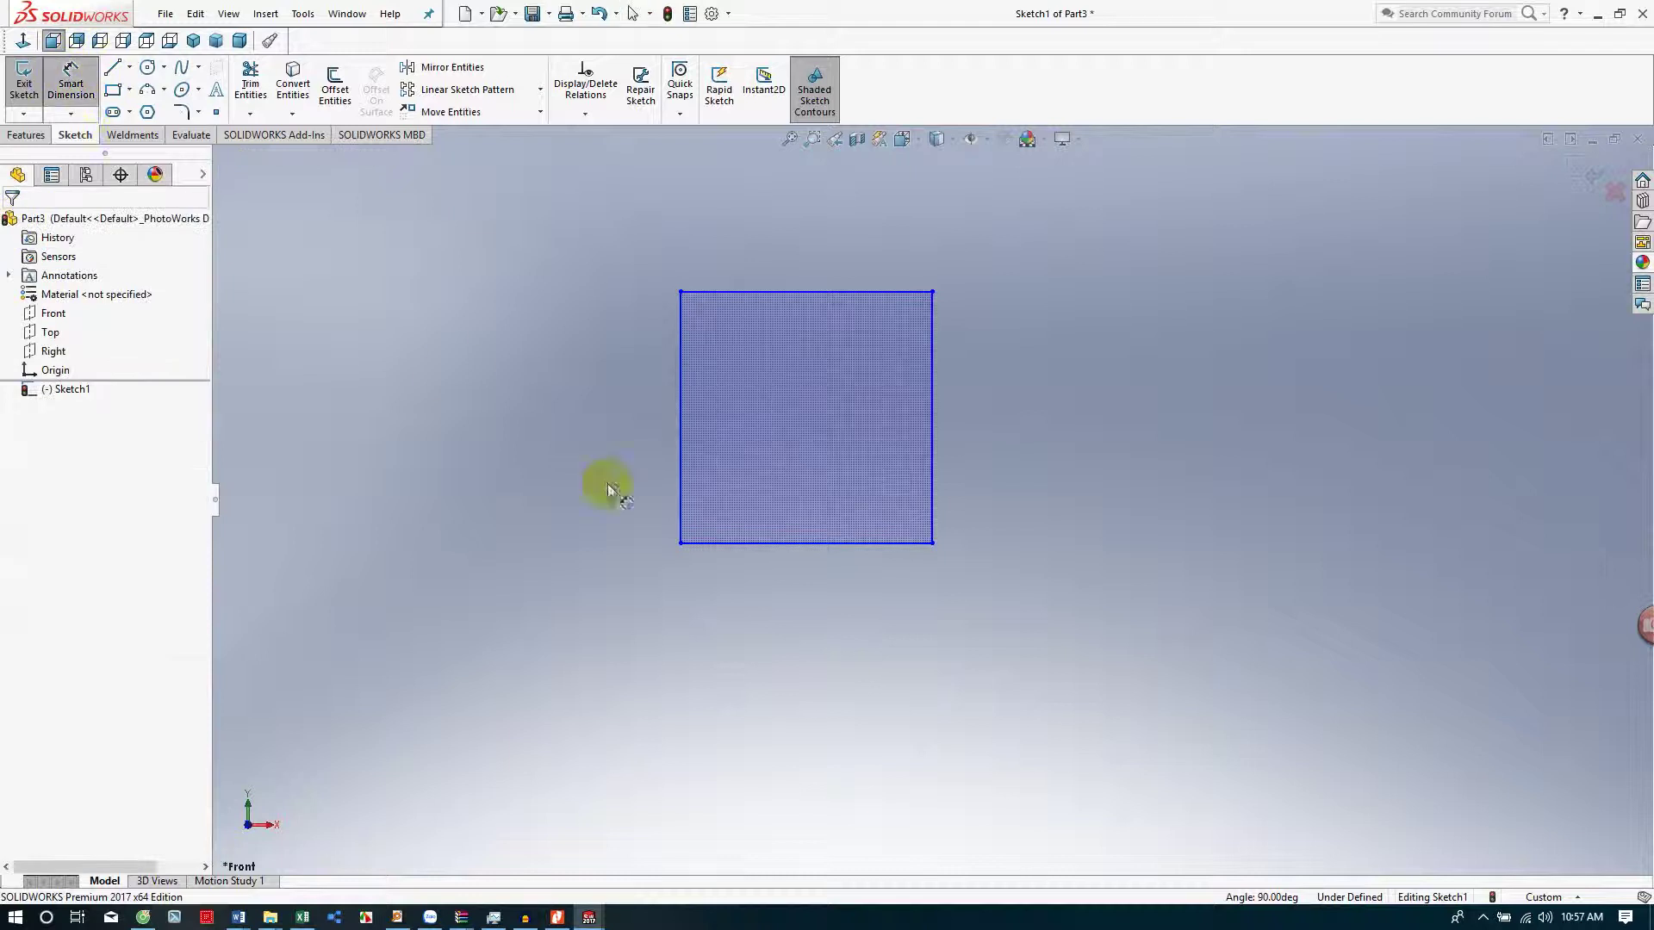
left_click(779, 544)
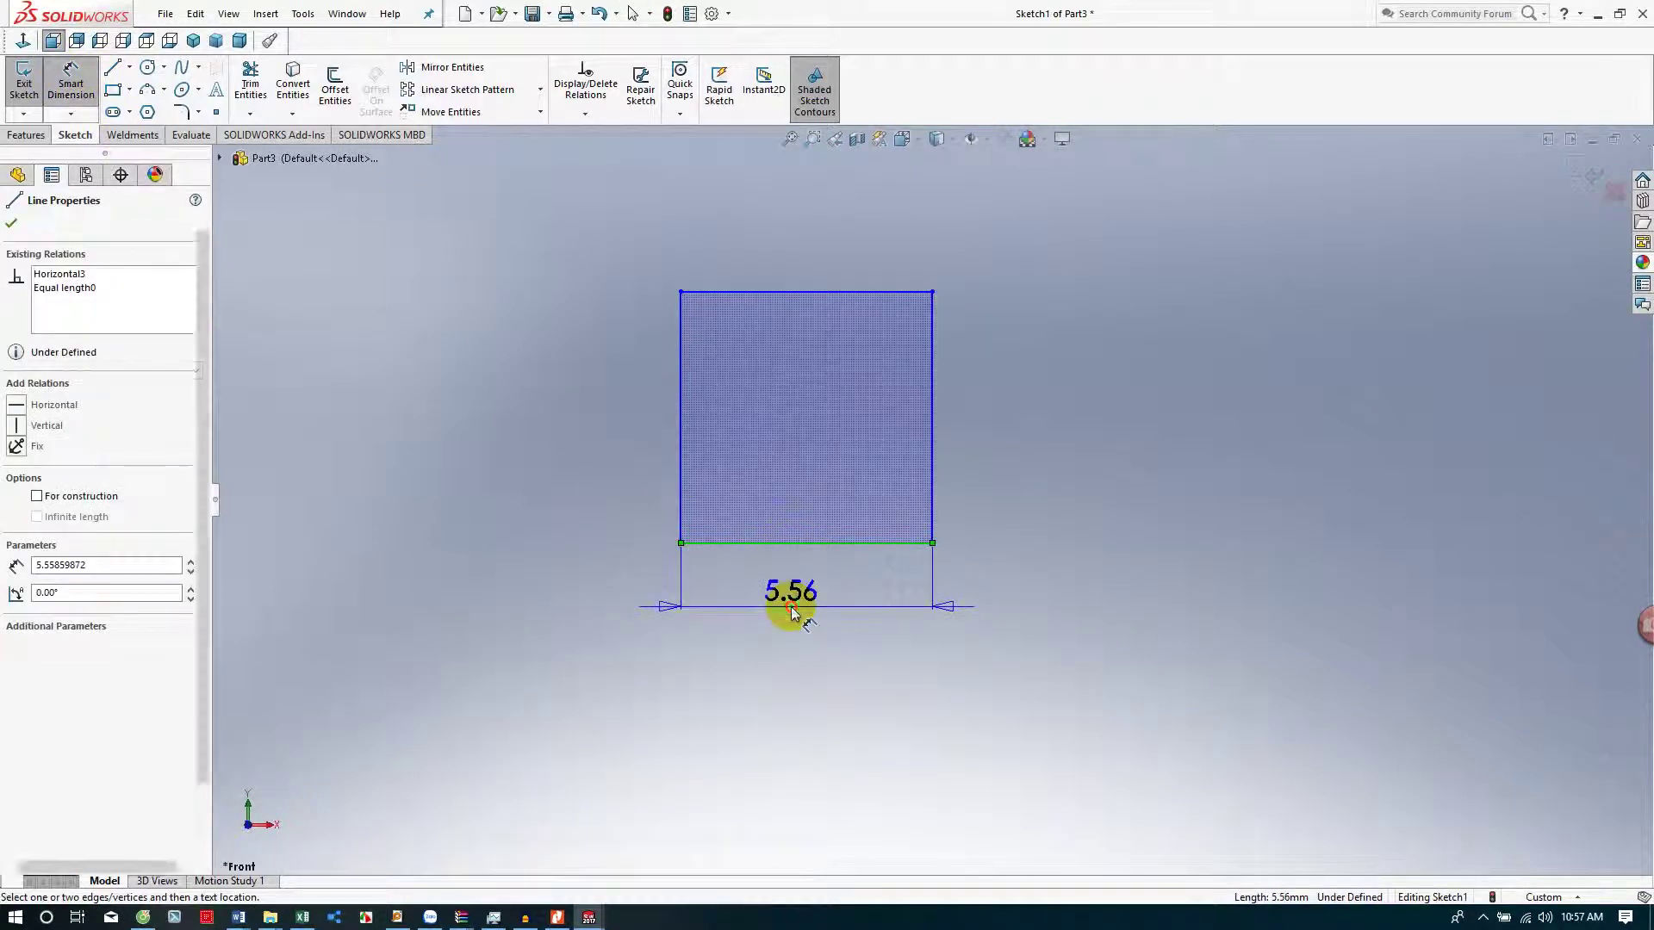
left_click(790, 606)
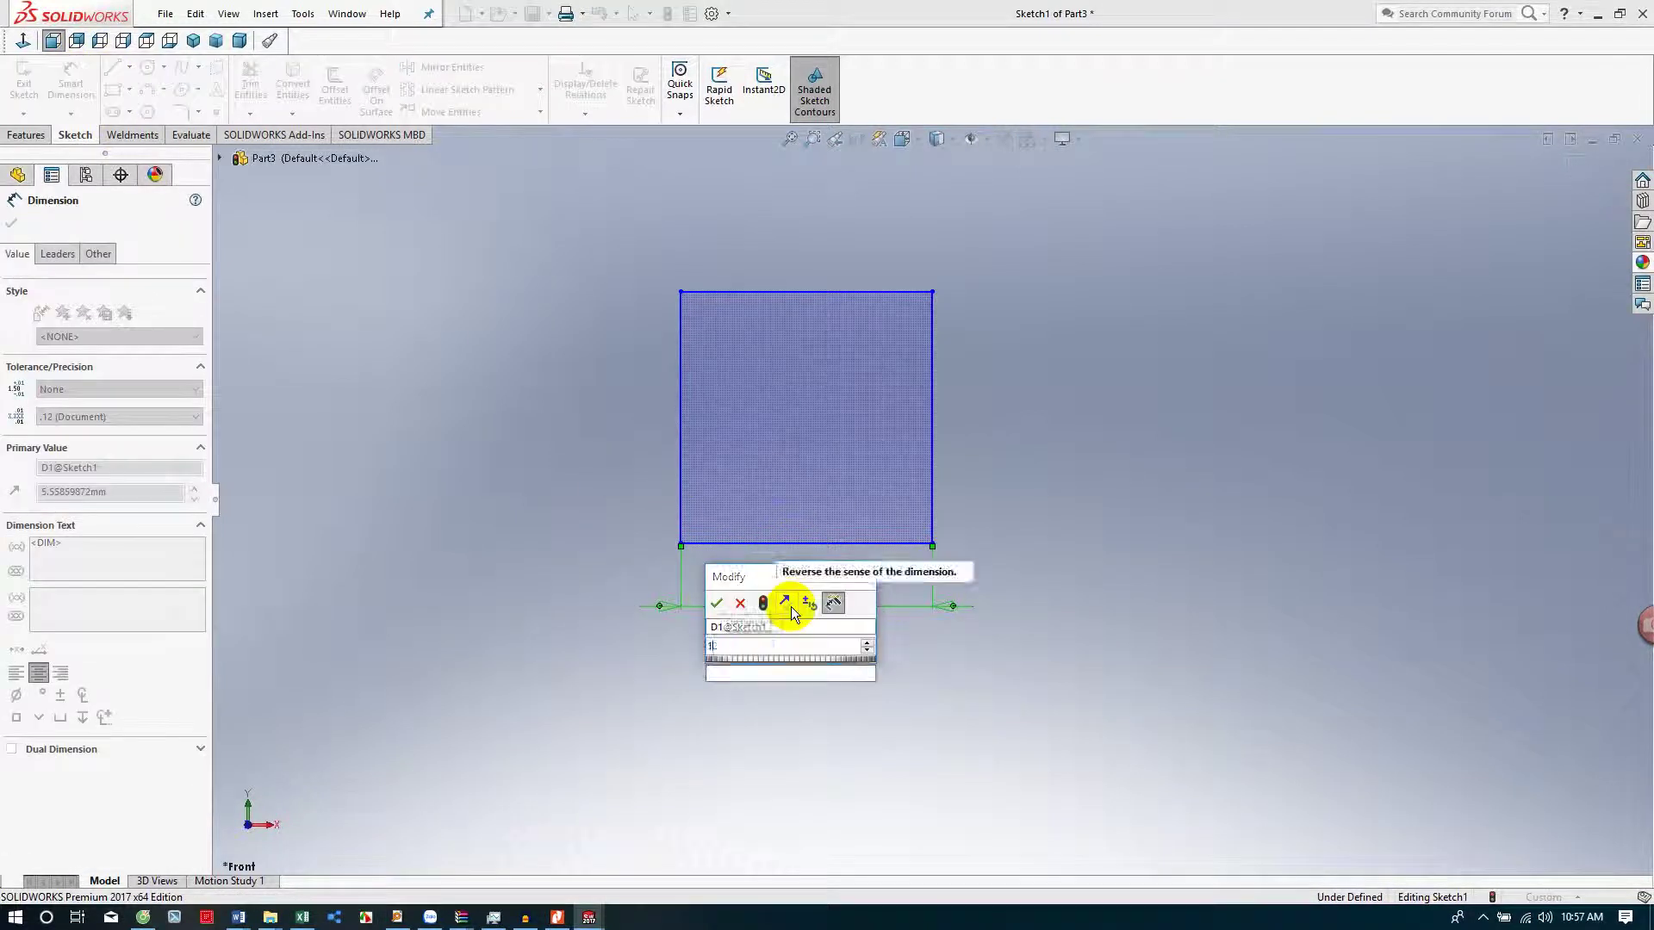
type("120")
key("Return")
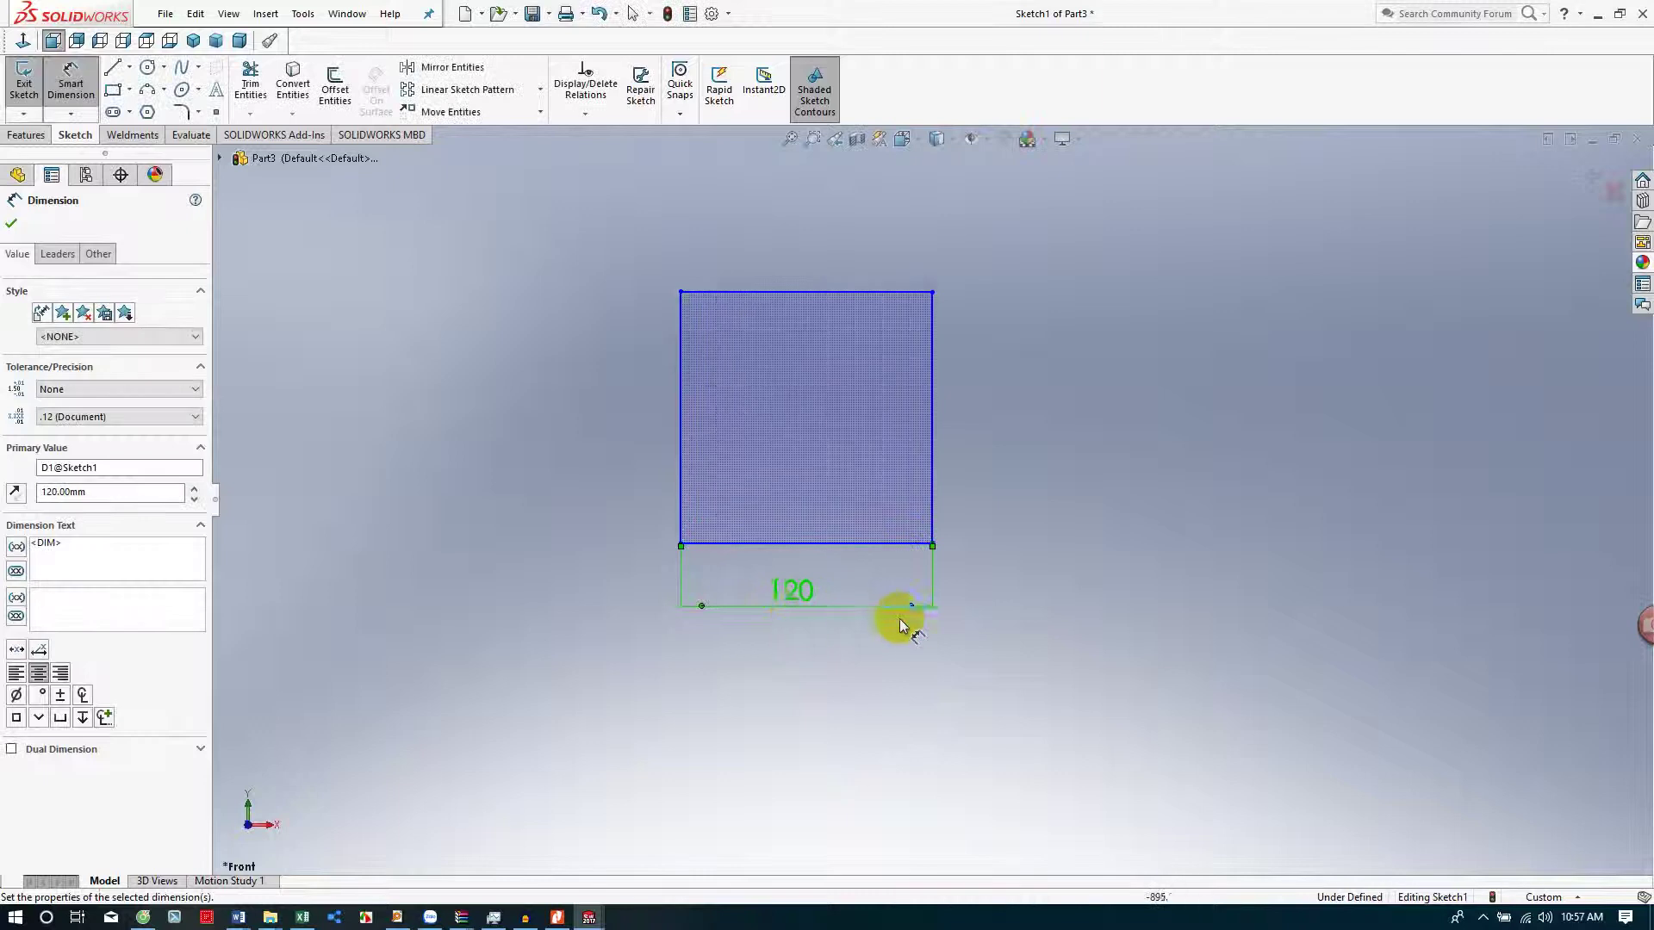
key("Escape")
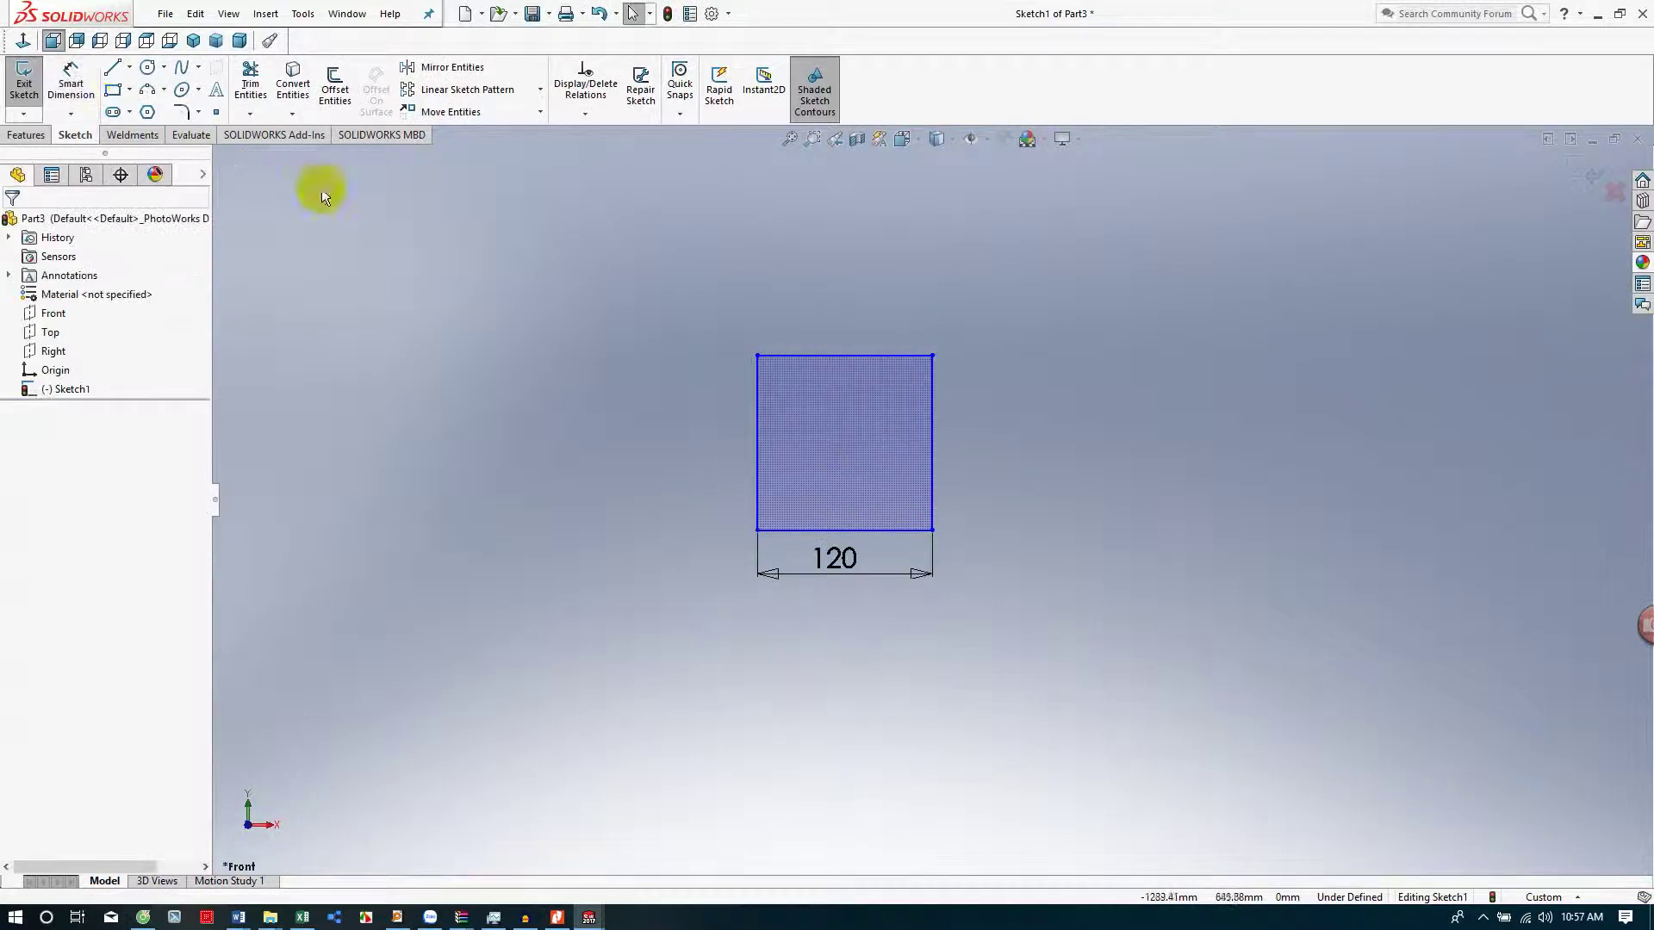
- Draw a vertical centerline between the midpoints of the square's top and bottom sides
left_click(129, 67)
left_click(155, 110)
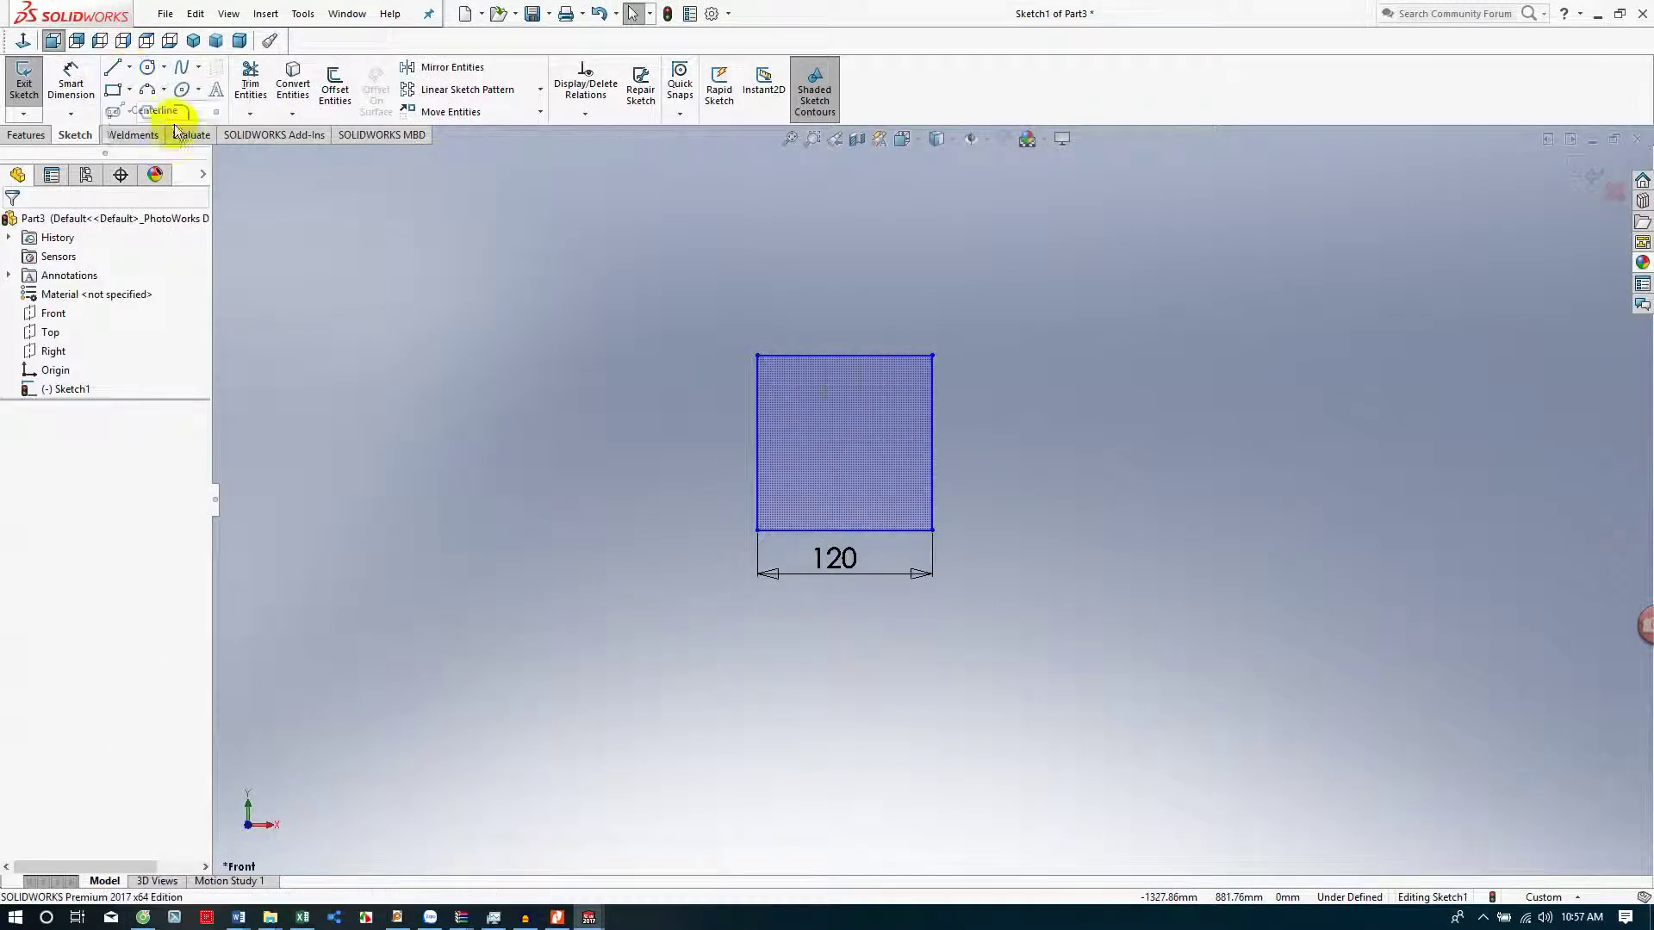
left_click(844, 355)
left_click(844, 530)
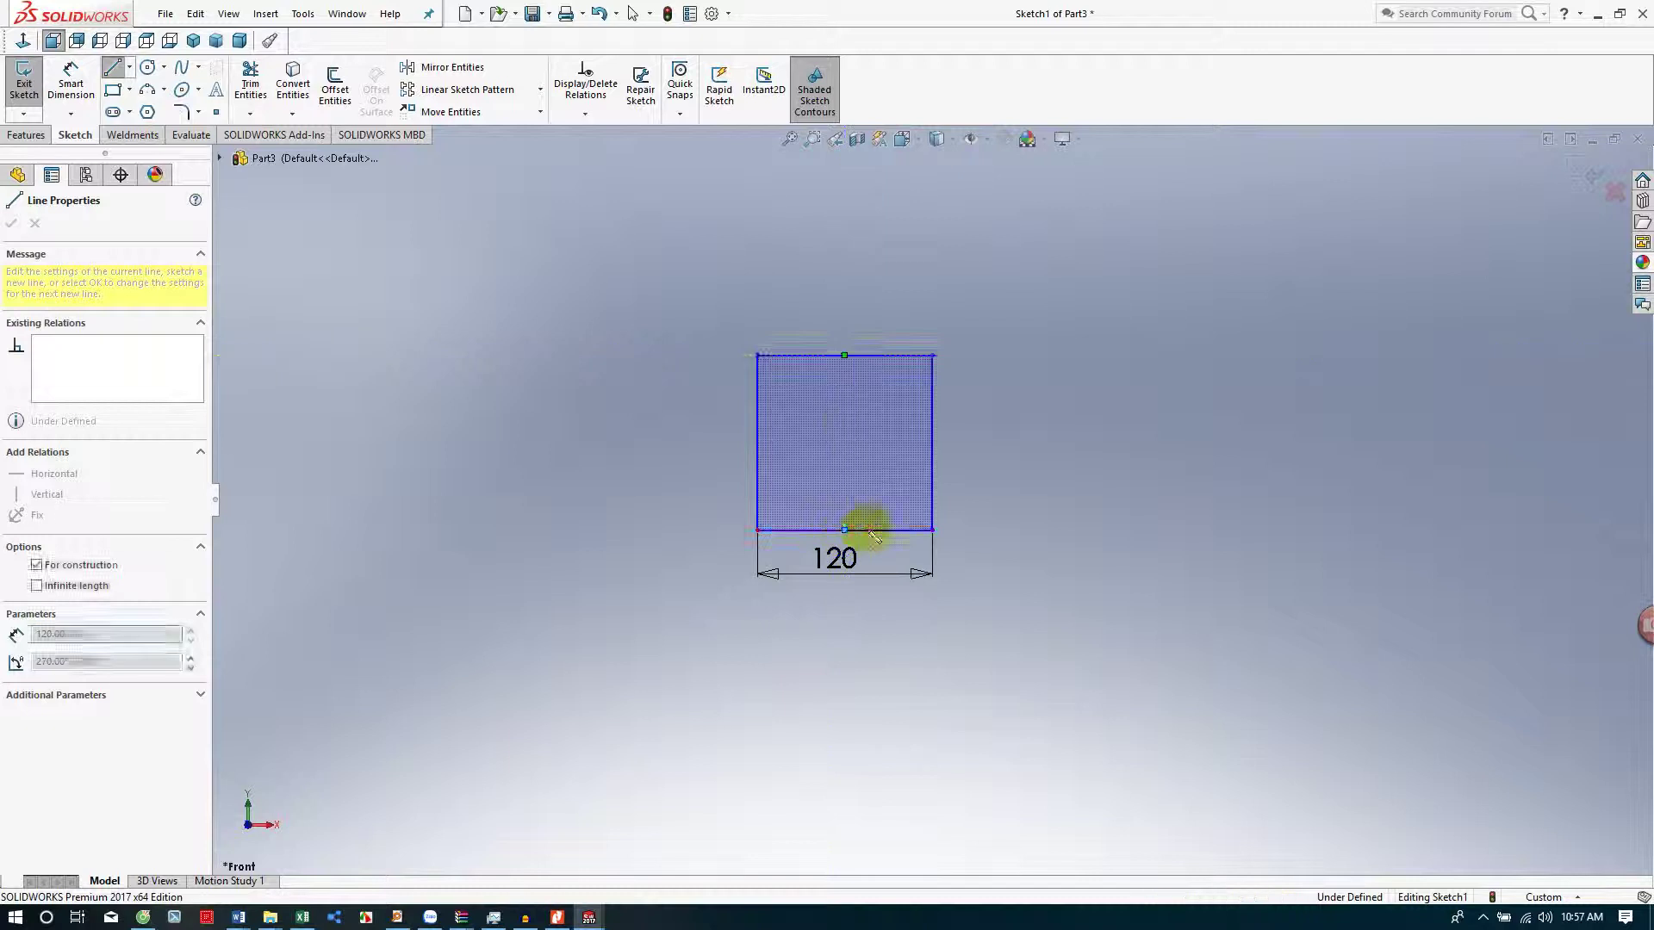
key("Escape")
- Center the square on the origin with a Midpoint relation between the vertical centerline and the origin
left_click_drag(709, 316, 1052, 727)
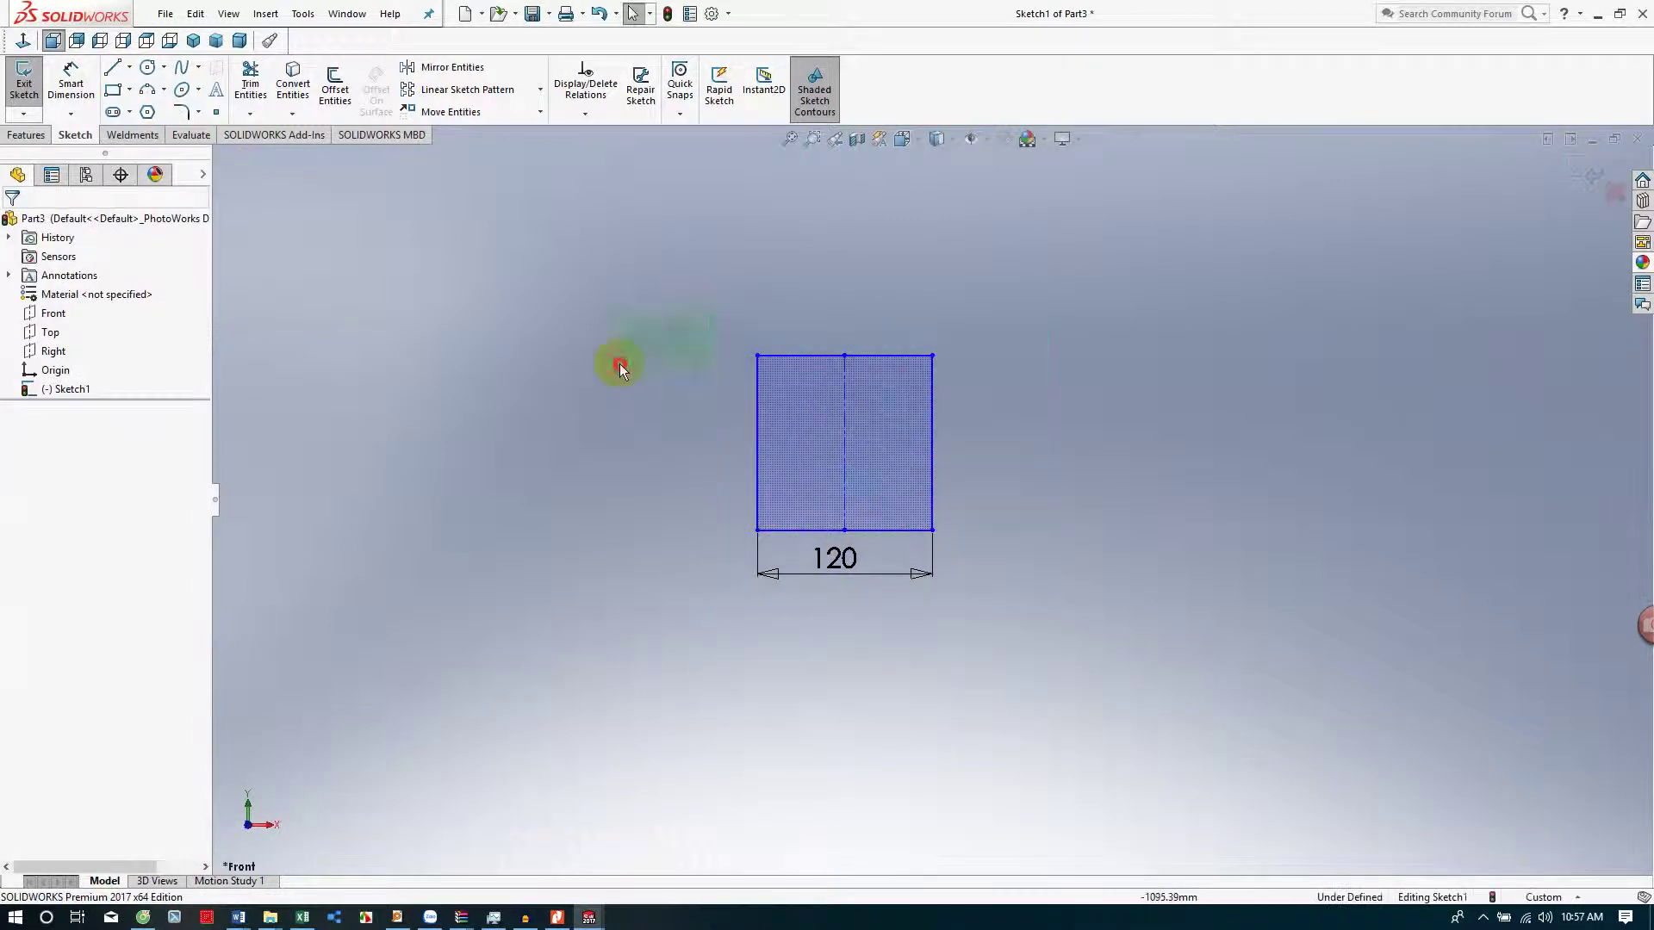
left_click(844, 450)
scroll(923, 494, "up", 5)
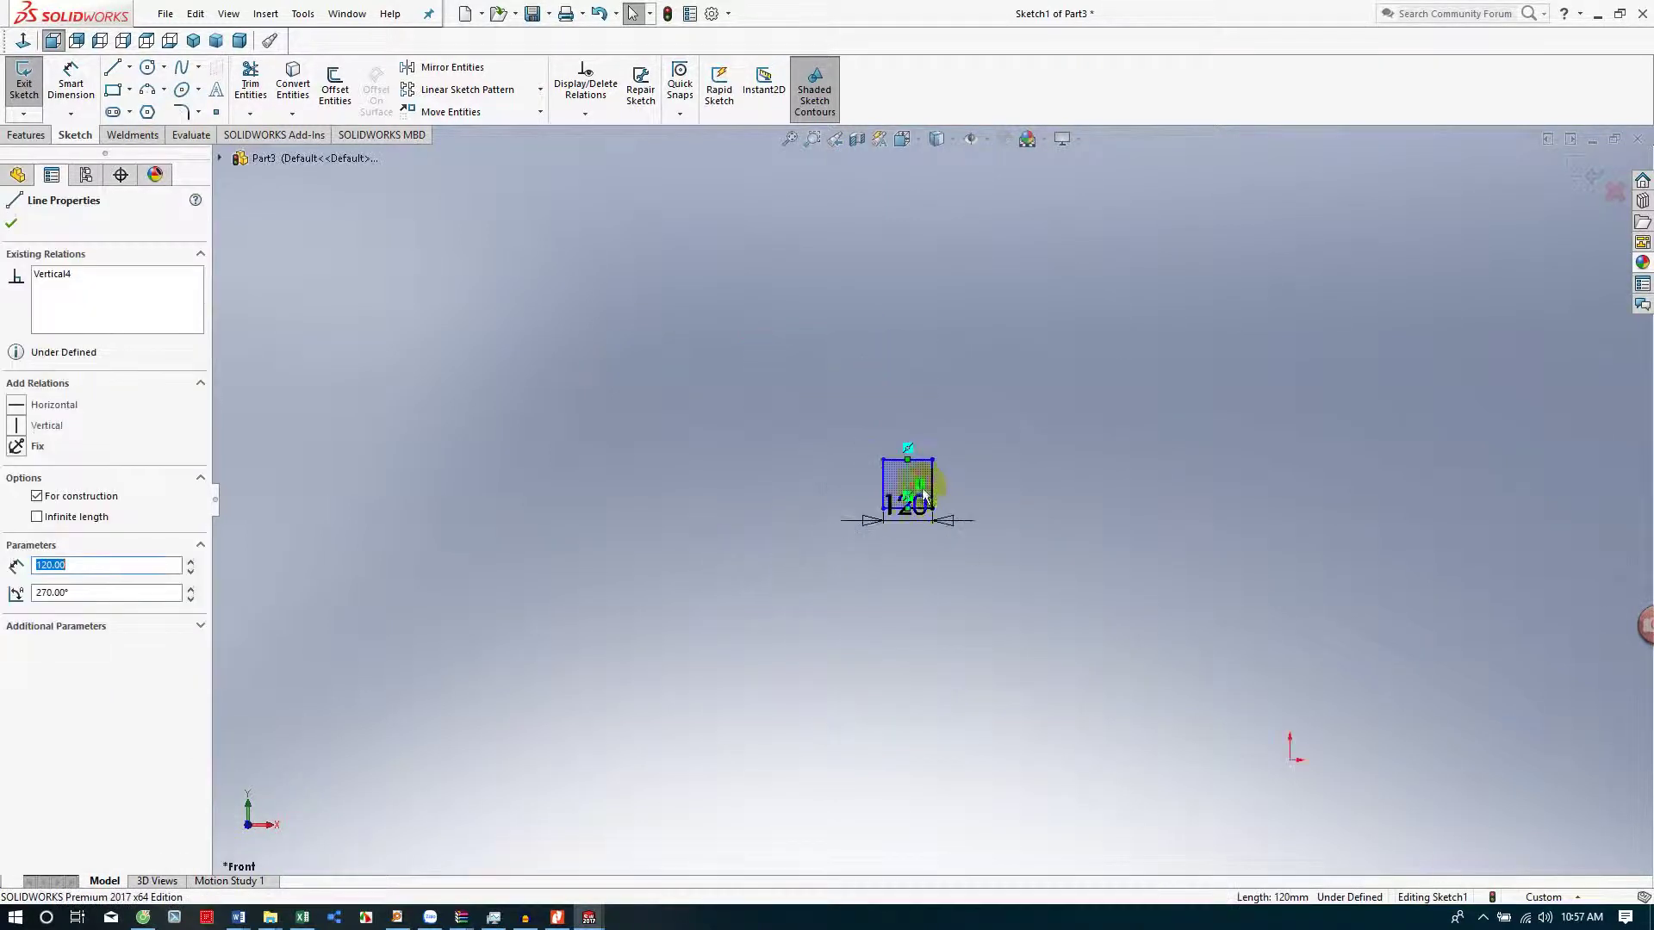
left_click(220, 158)
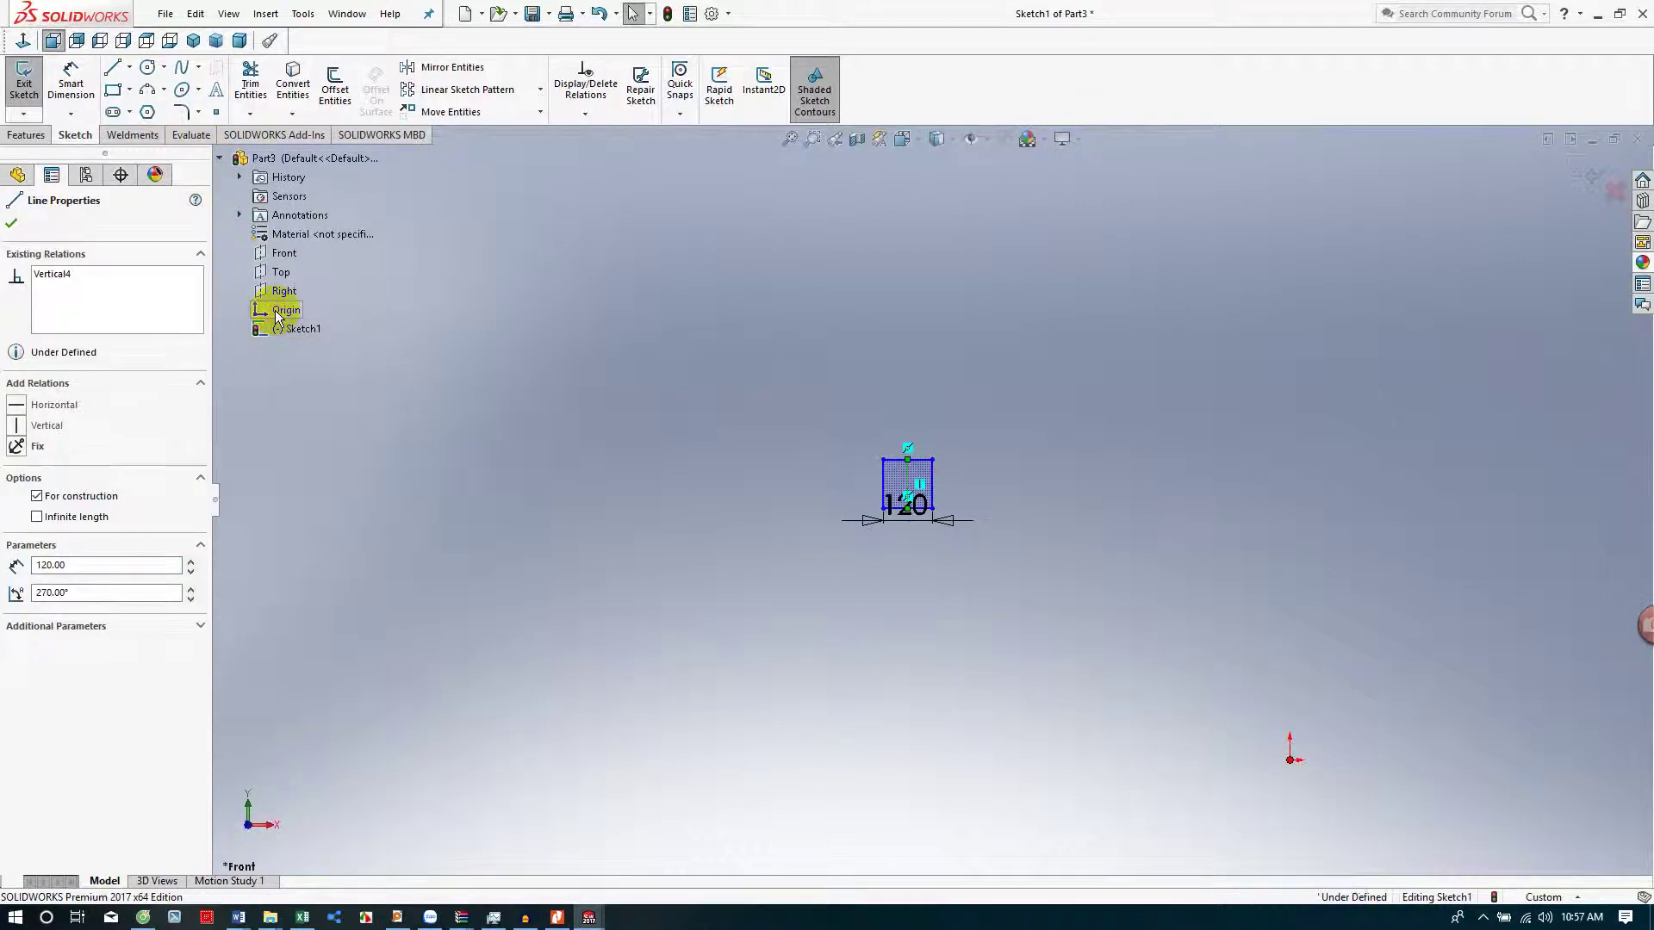
left_click(277, 313, "ctrl")
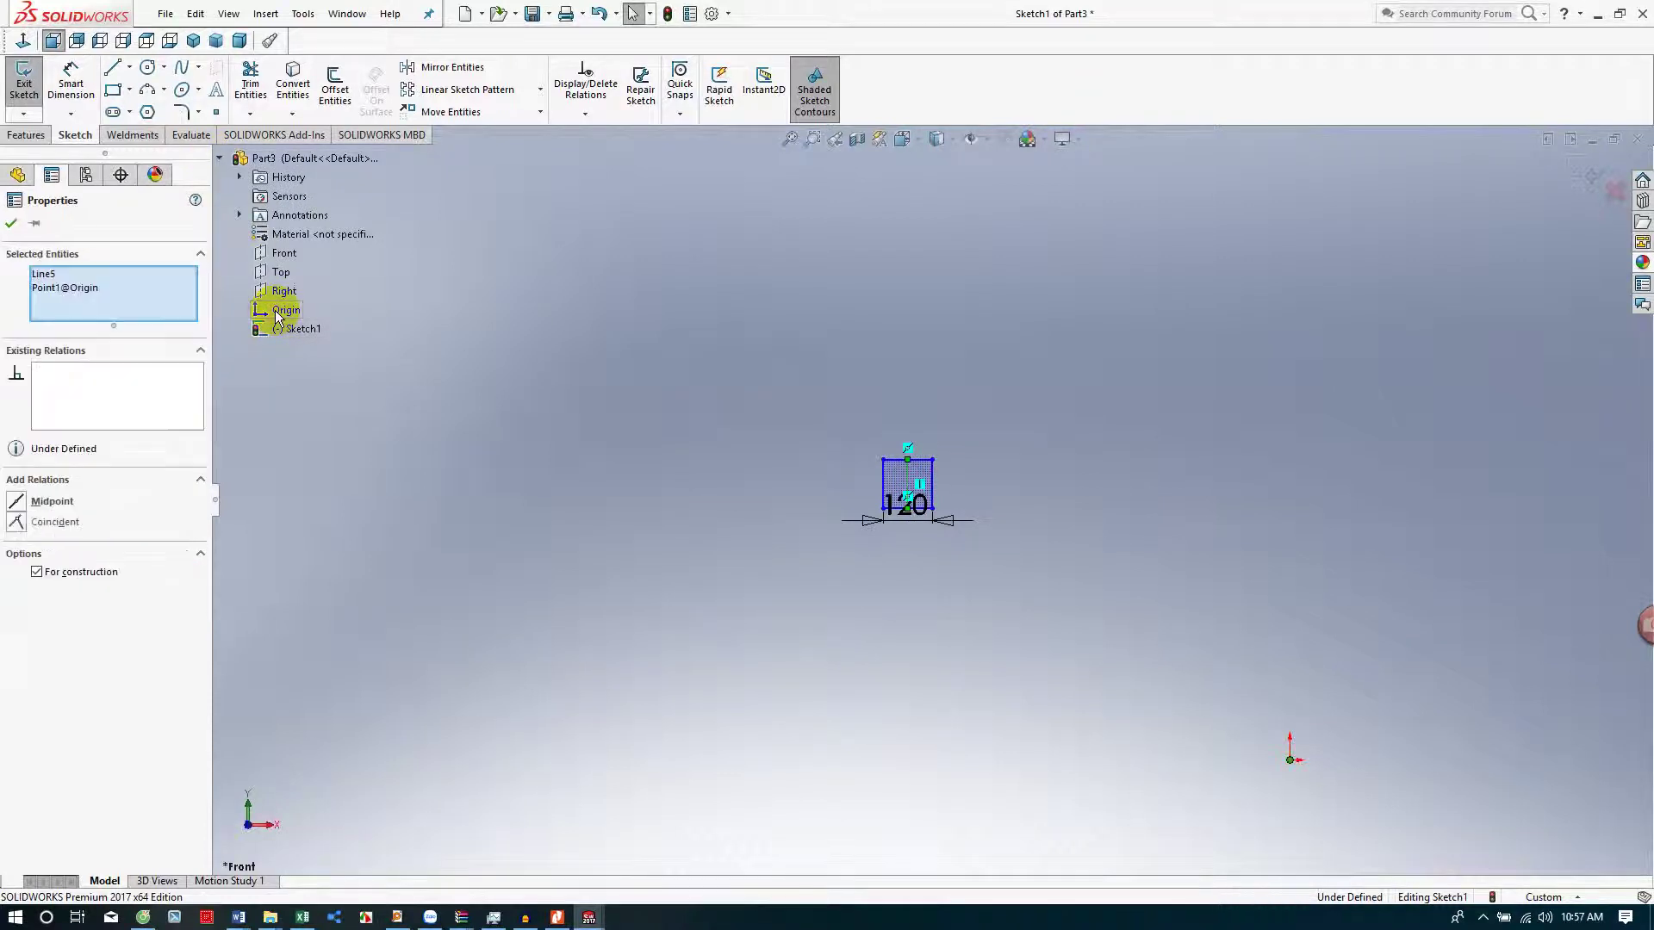
left_click(15, 502)
- Extrude the square profile 90 mm with a Blind end condition in Direction 1
scroll(1330, 810, "down", 4)
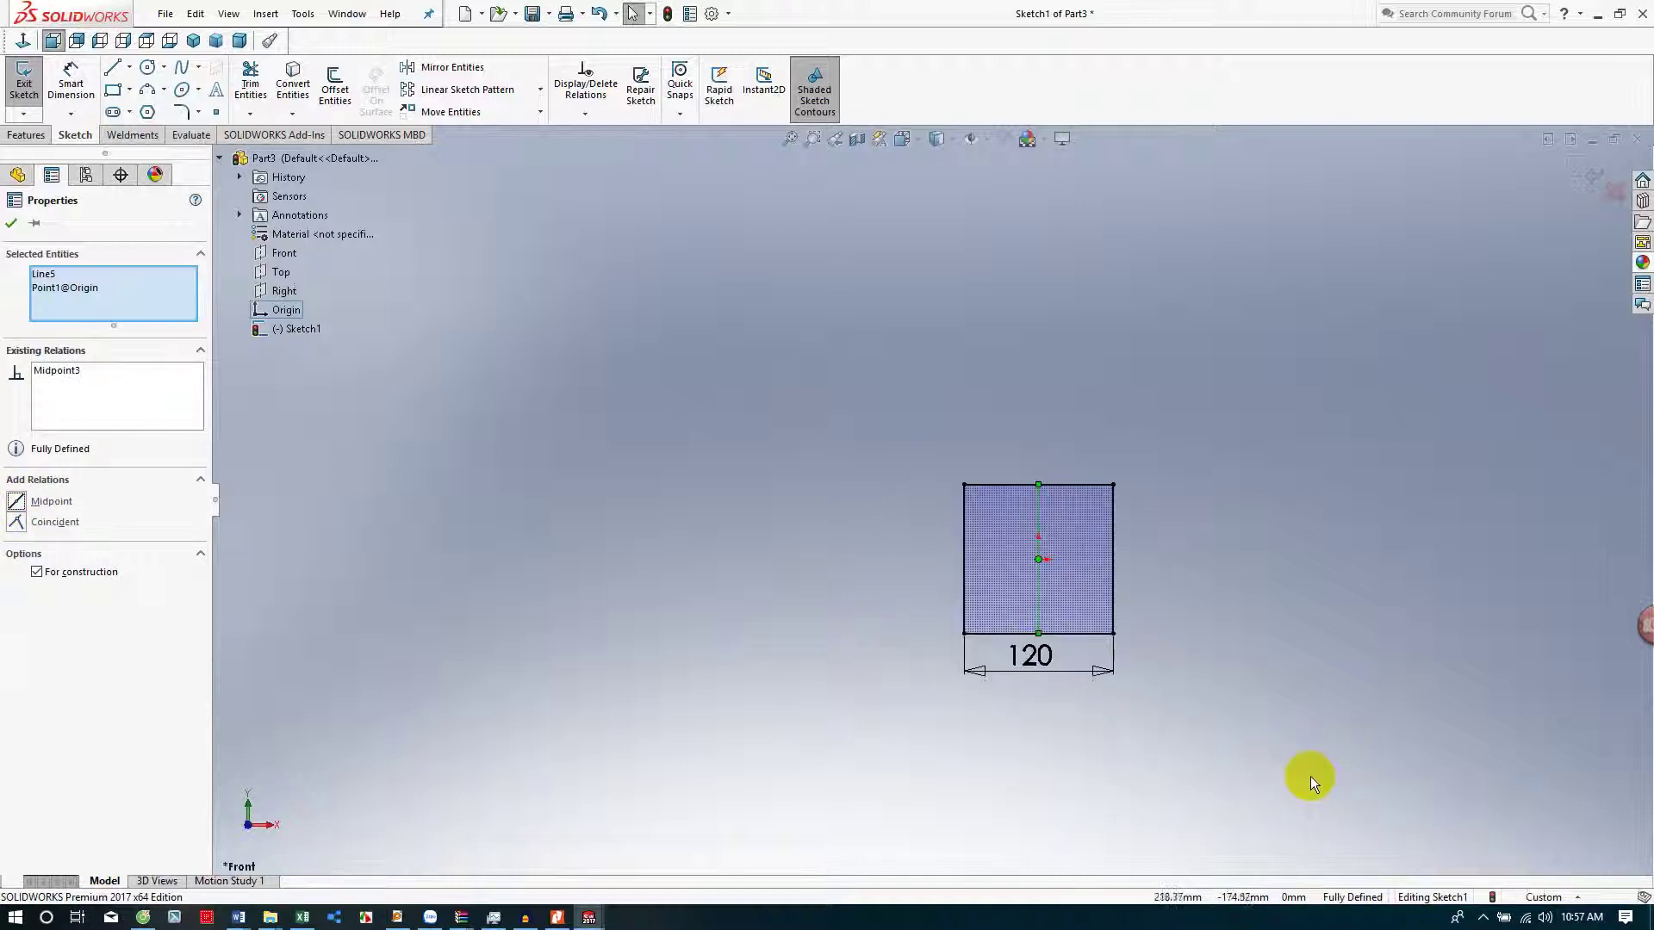
scroll(1124, 590, "down", 3)
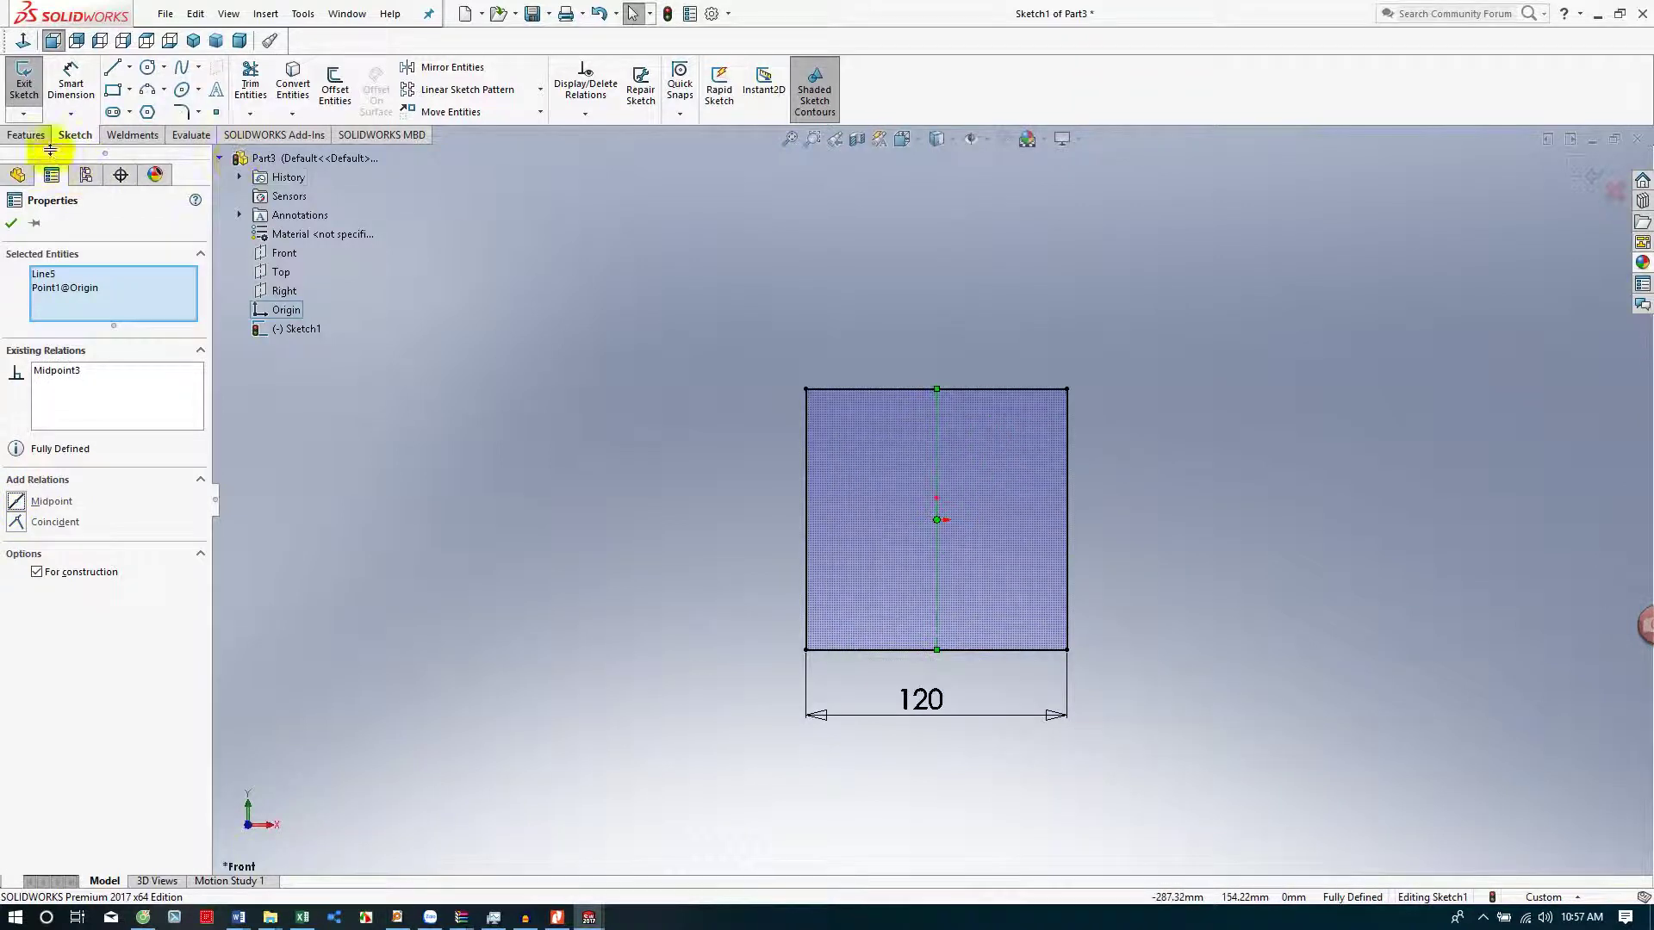
left_click(23, 136)
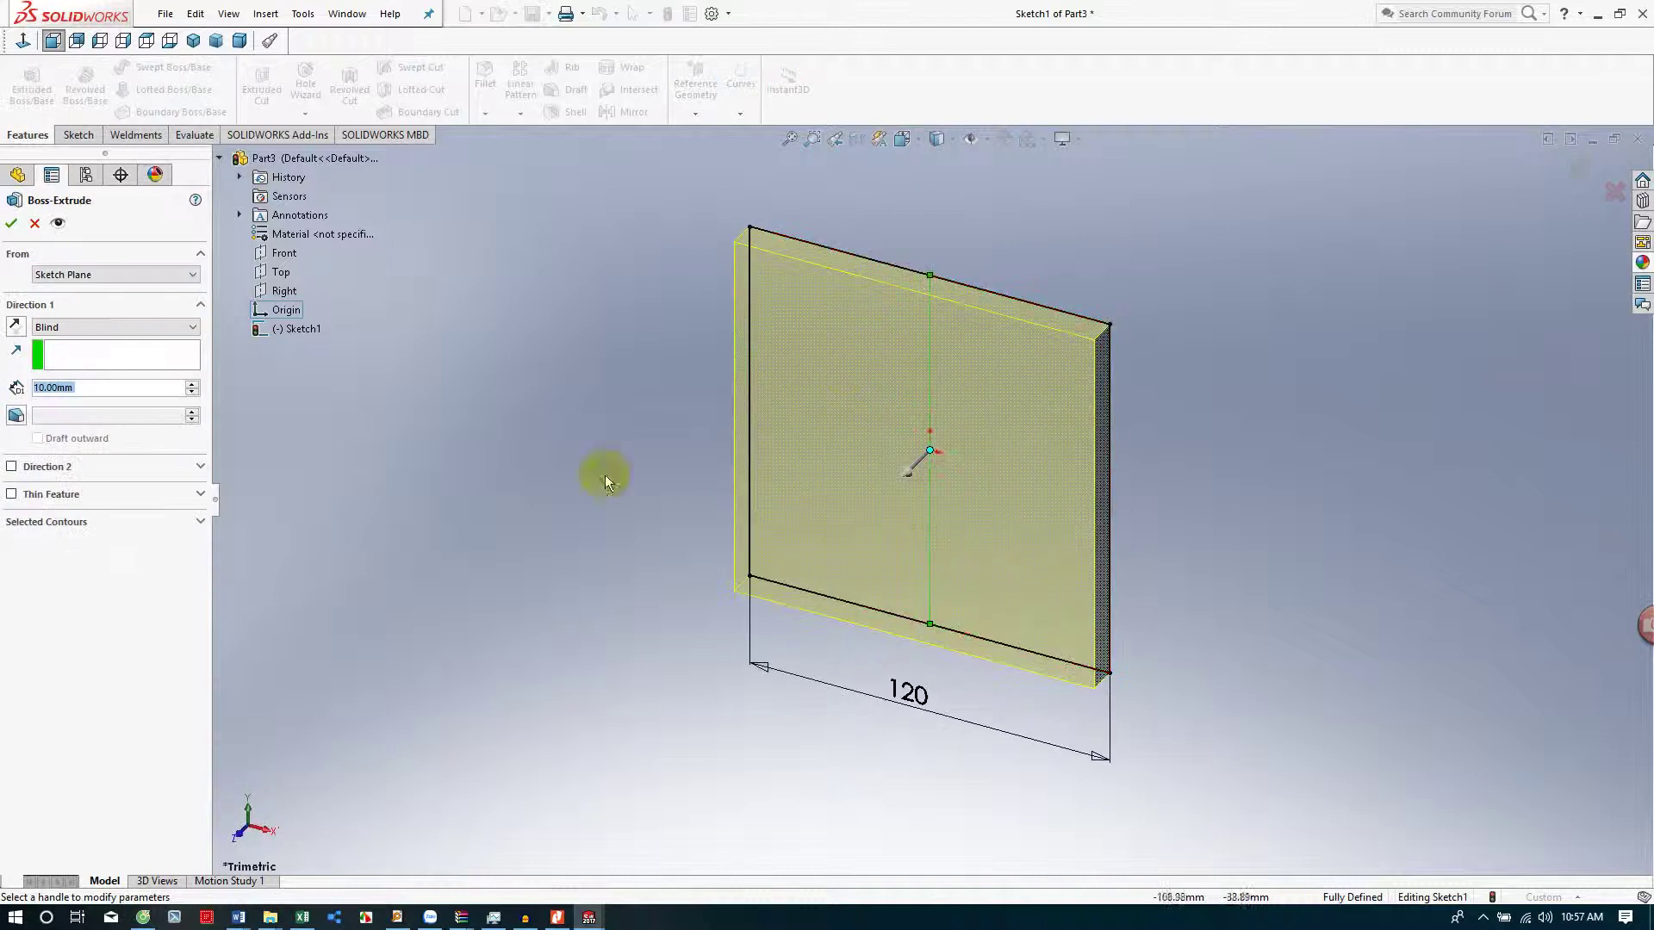
type("90")
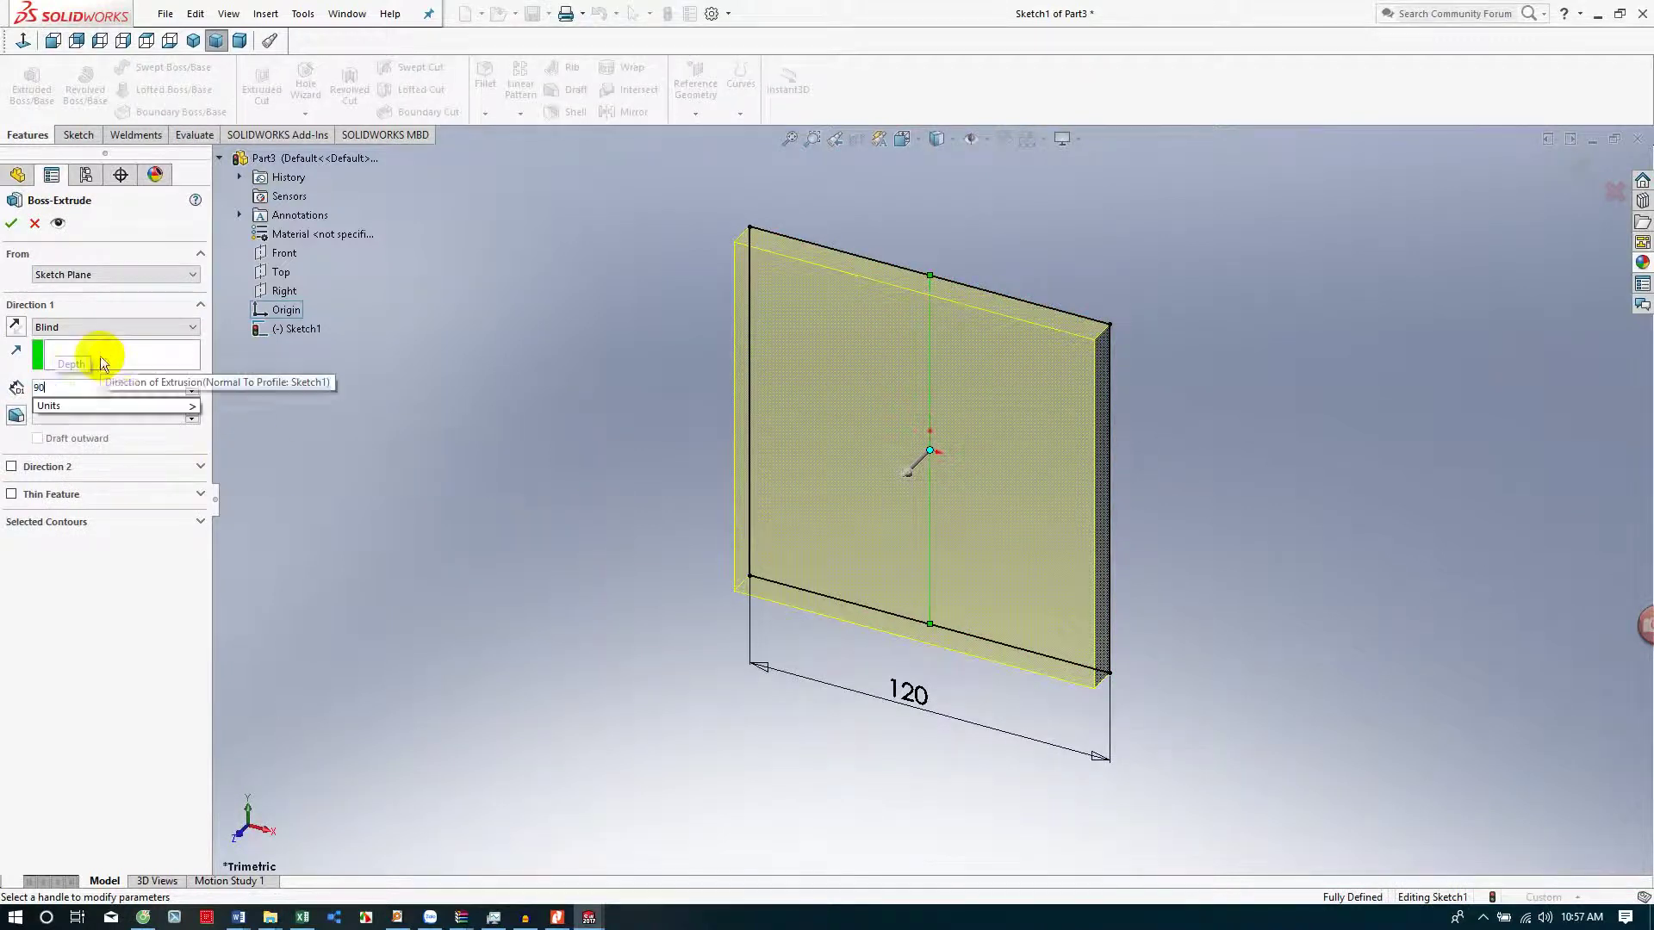
key("Return")
left_click(12, 224)
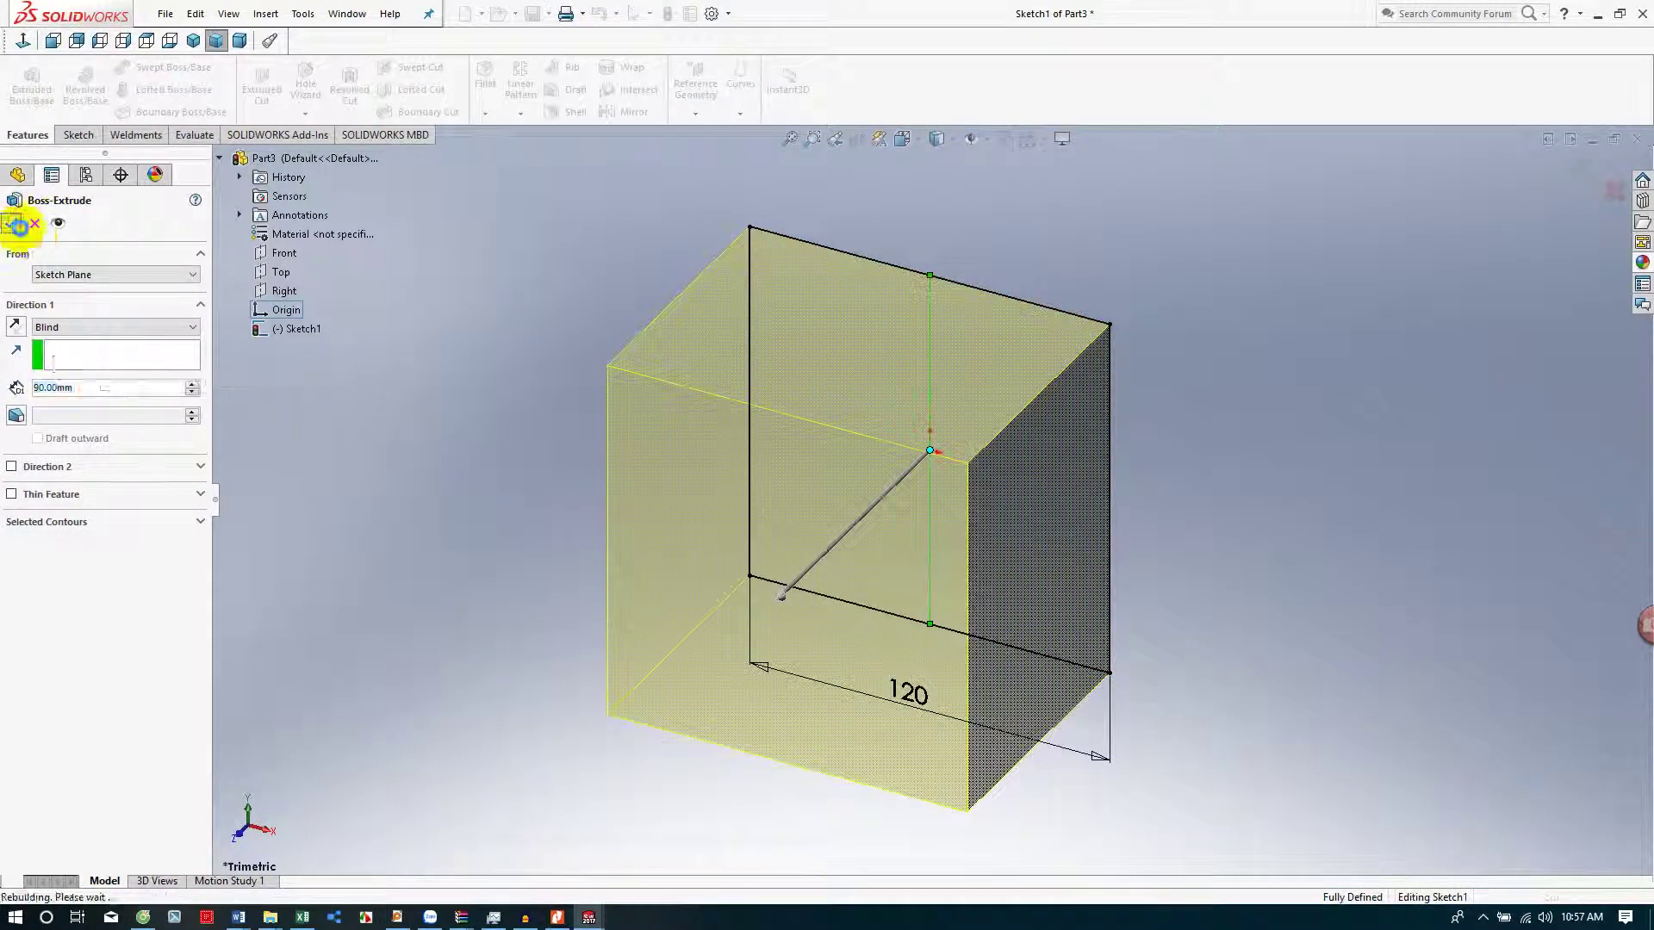
- Fillet the block's four edges running along the extrusion depth with a symmetric 10 mm radius
scroll(916, 488, "up", 2)
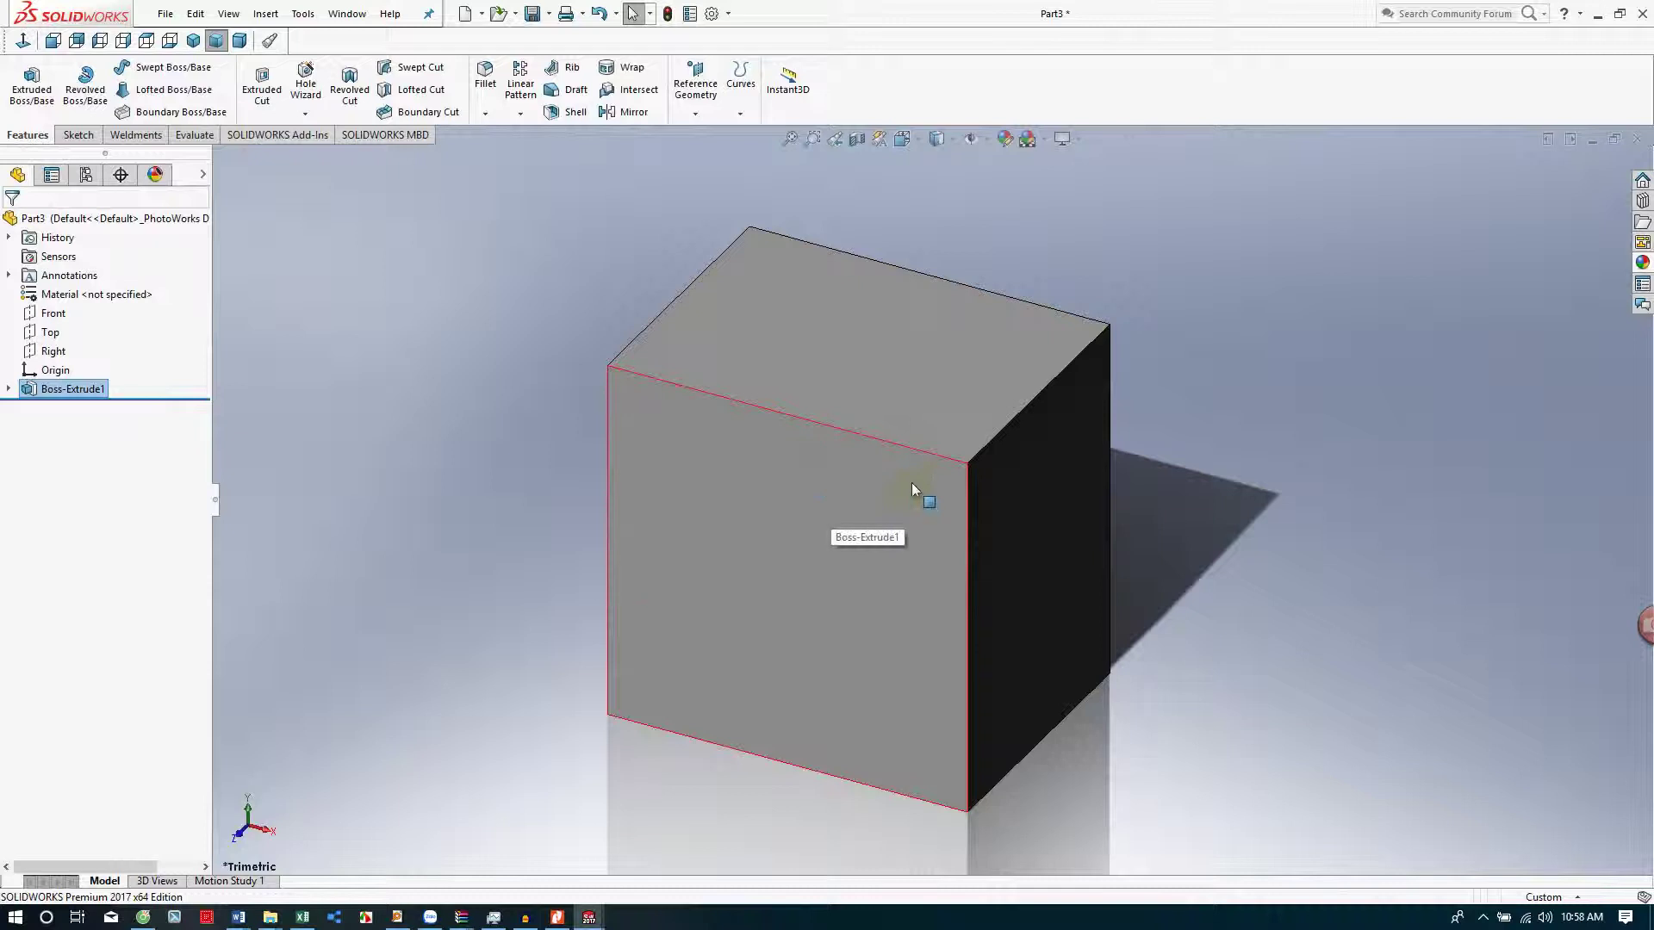
scroll(911, 482, "up", 2)
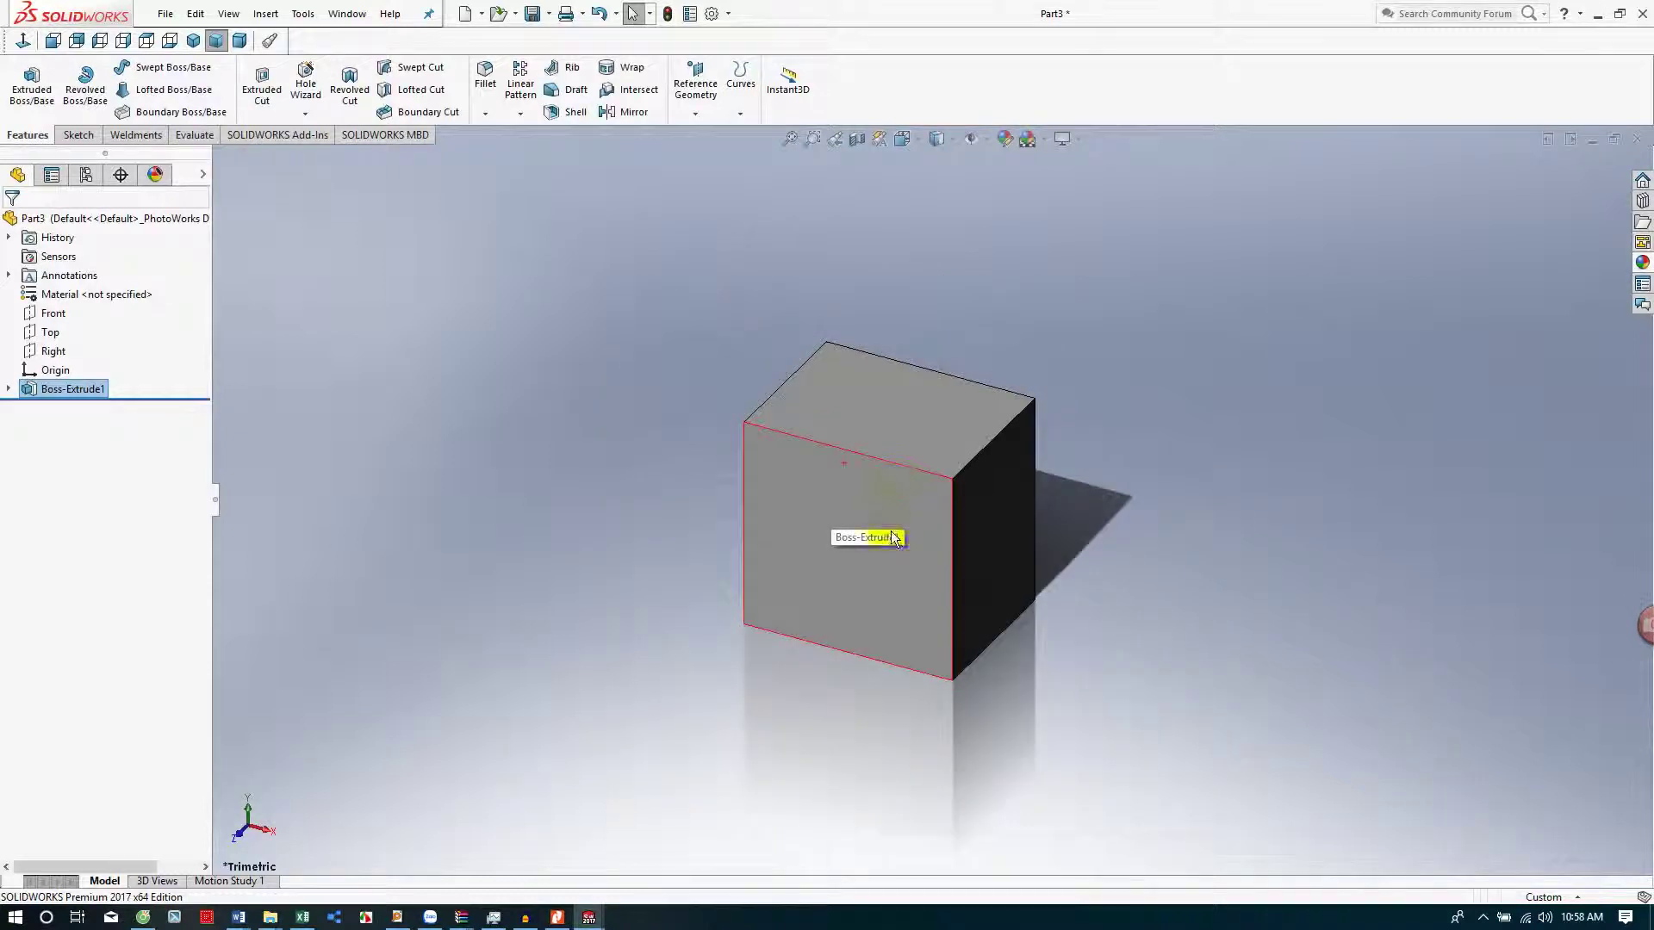
left_click(974, 512)
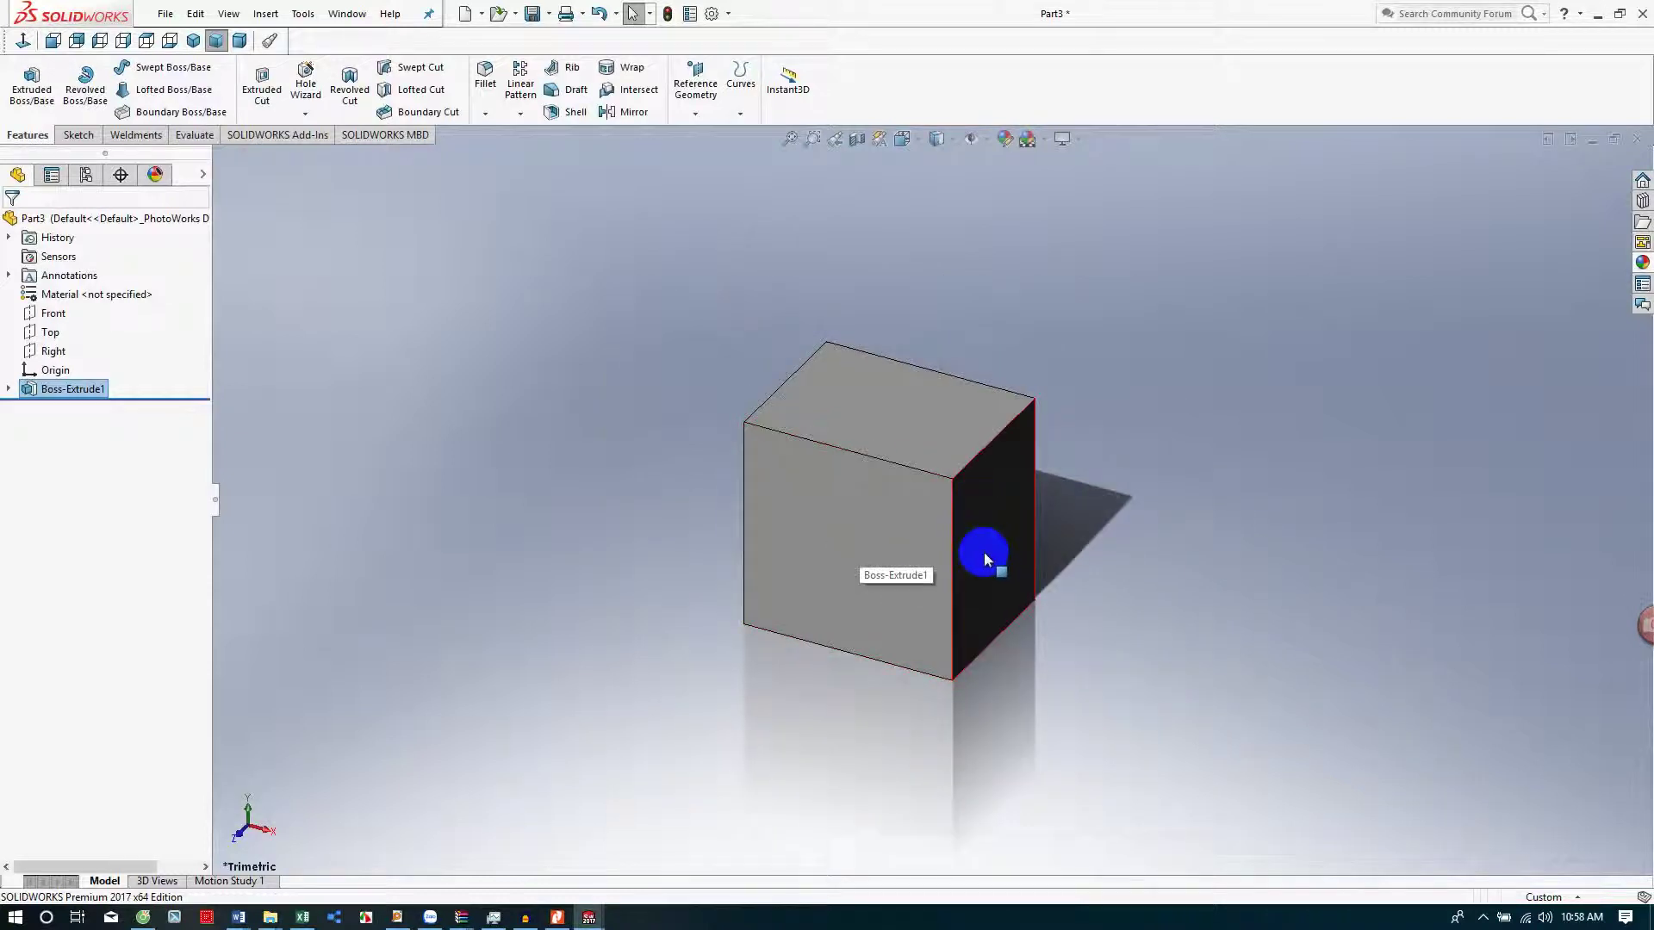
left_click(974, 459)
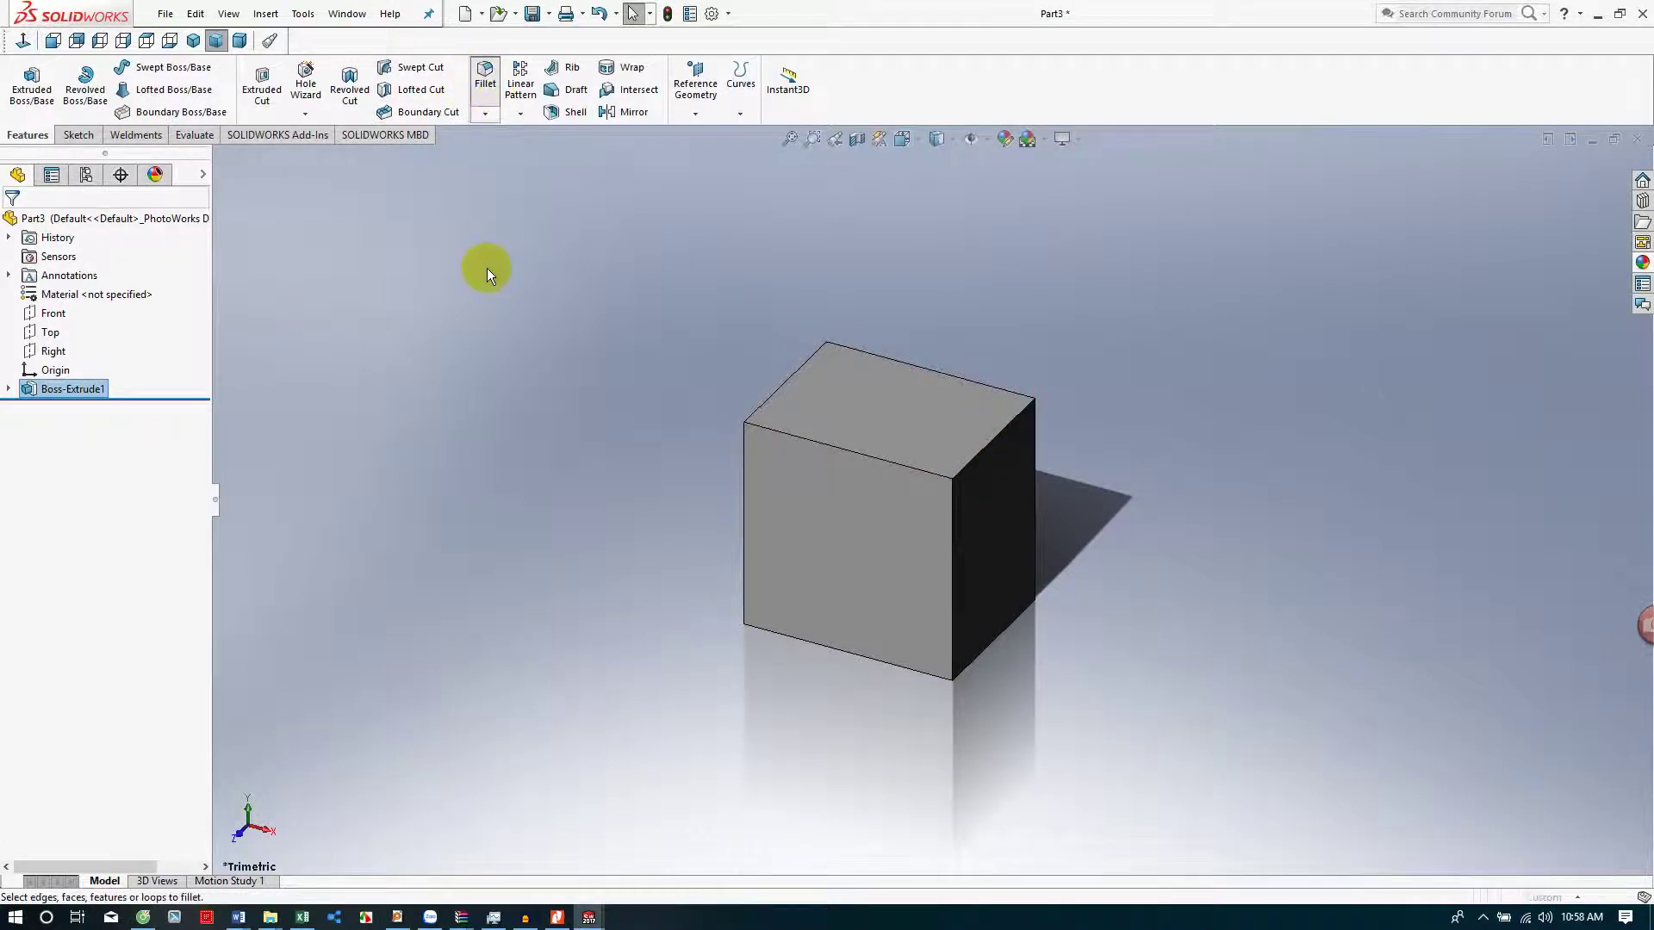
left_click(984, 454)
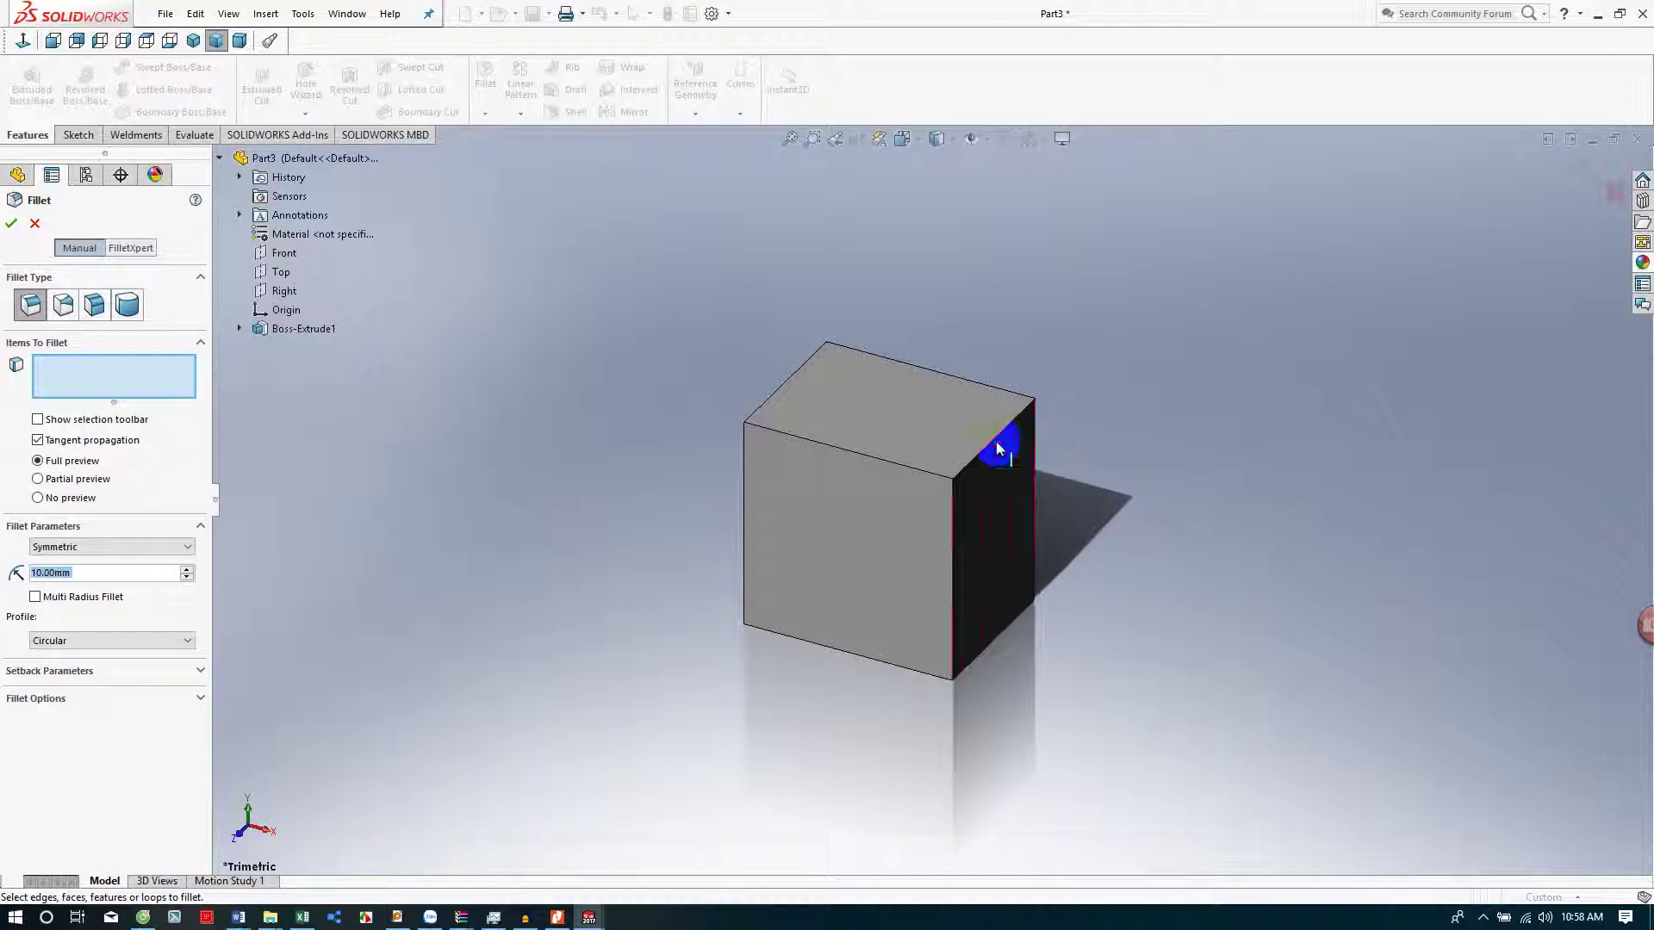
left_click(754, 412)
left_click(986, 661)
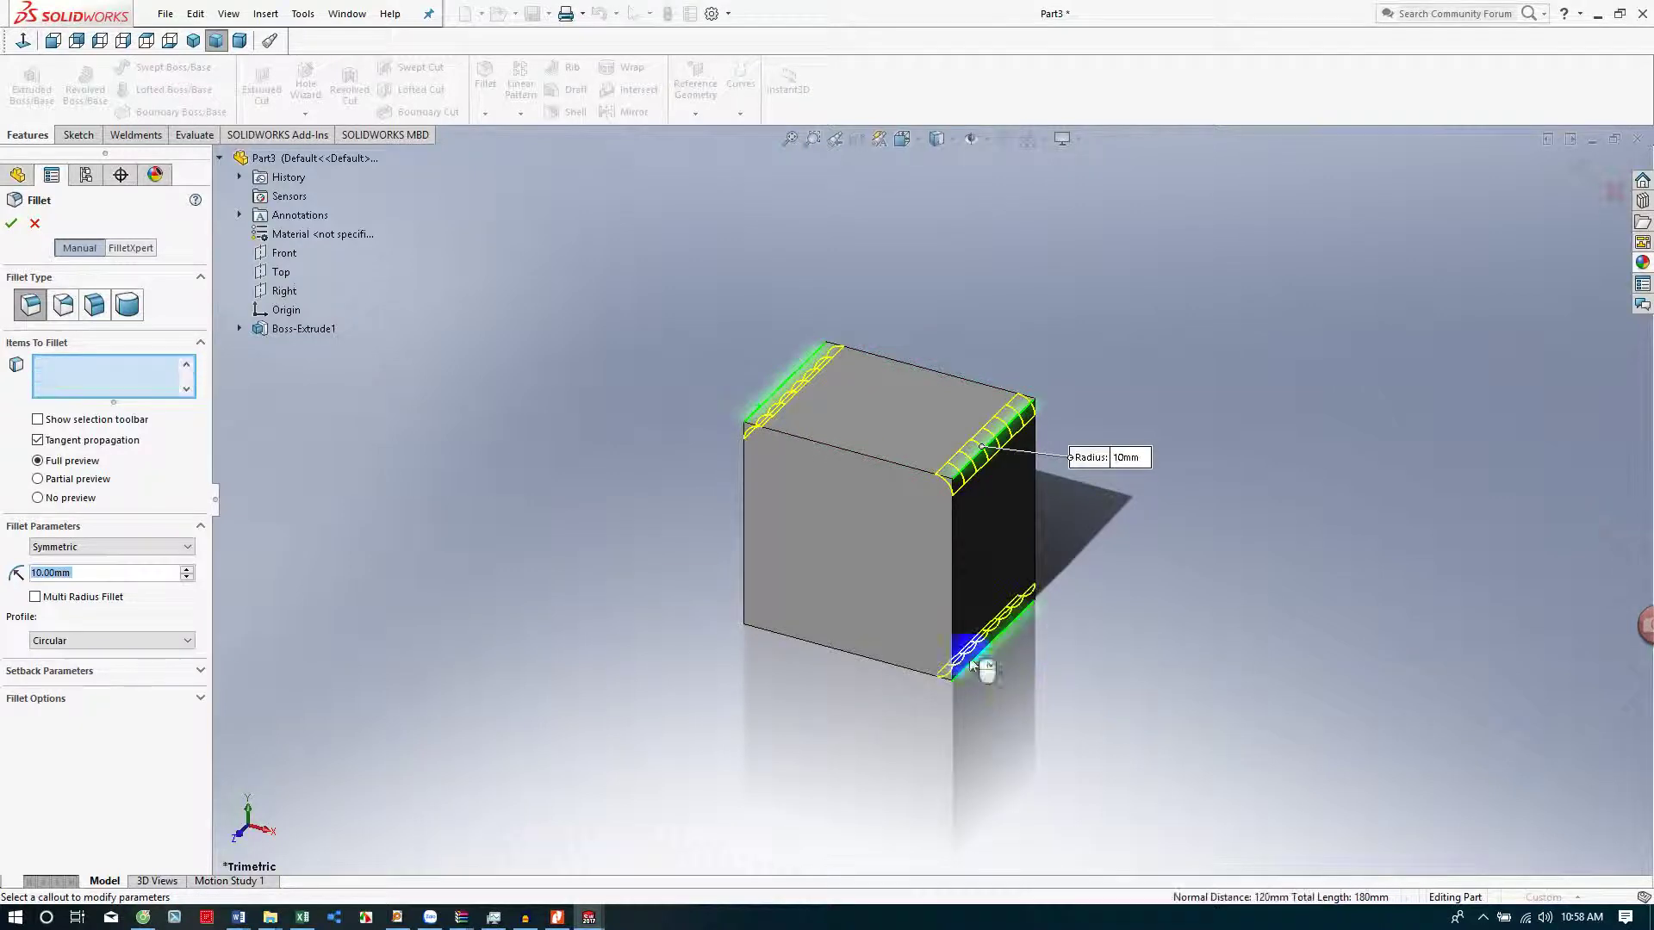
middle_click_drag(979, 664, 893, 548)
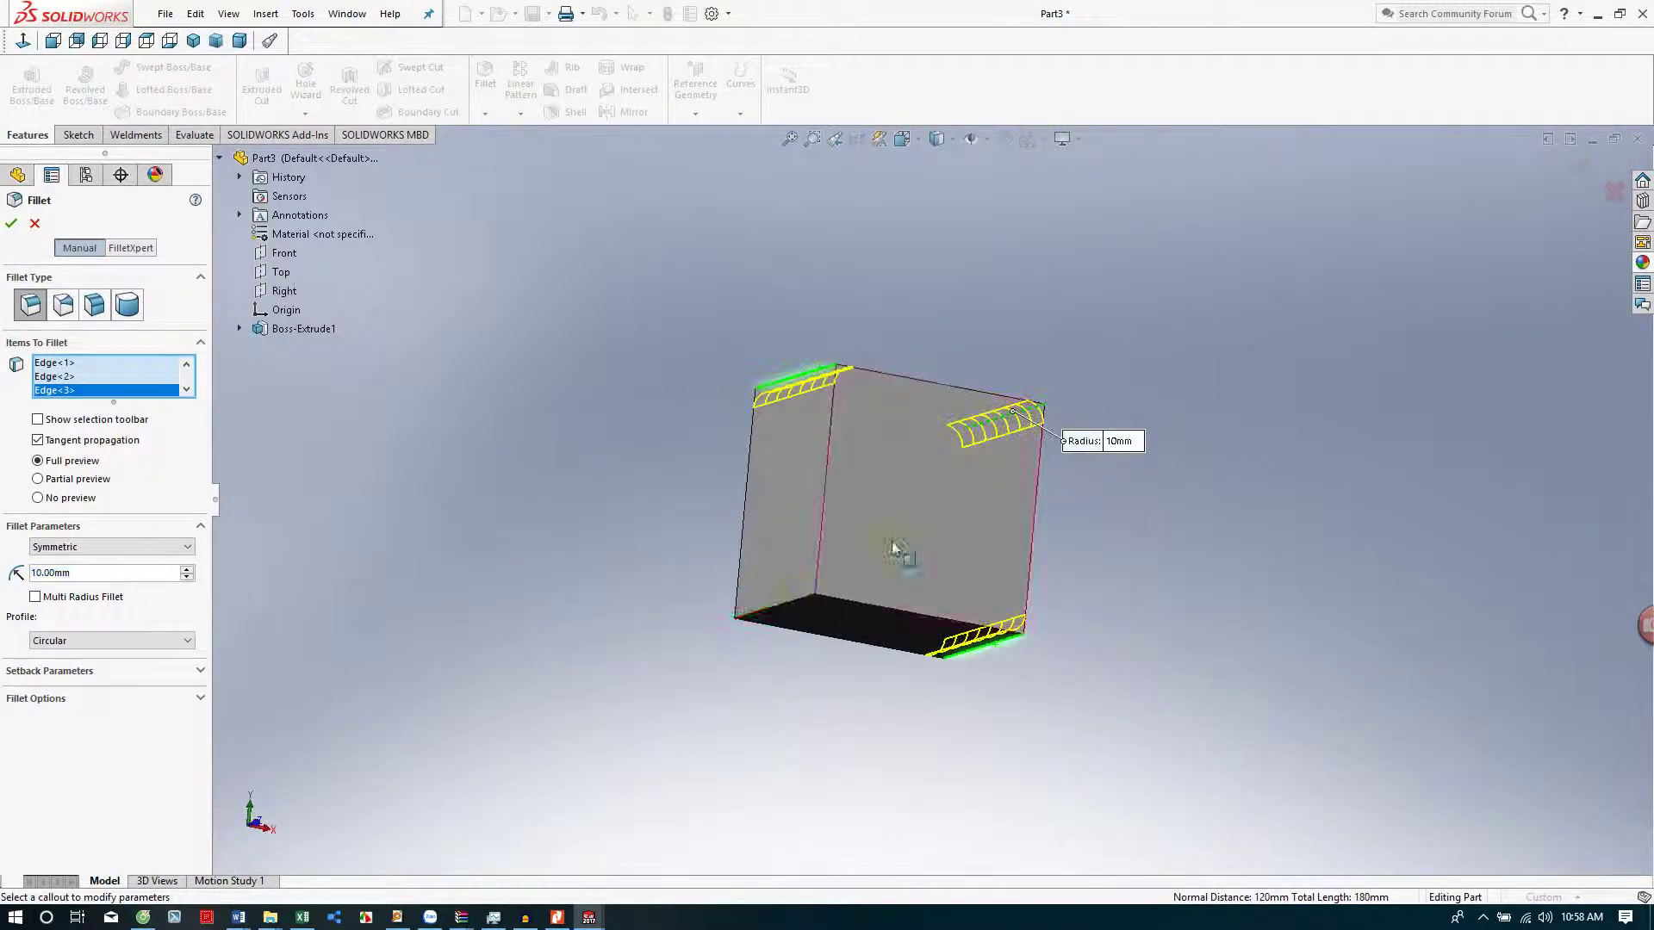
left_click(785, 603)
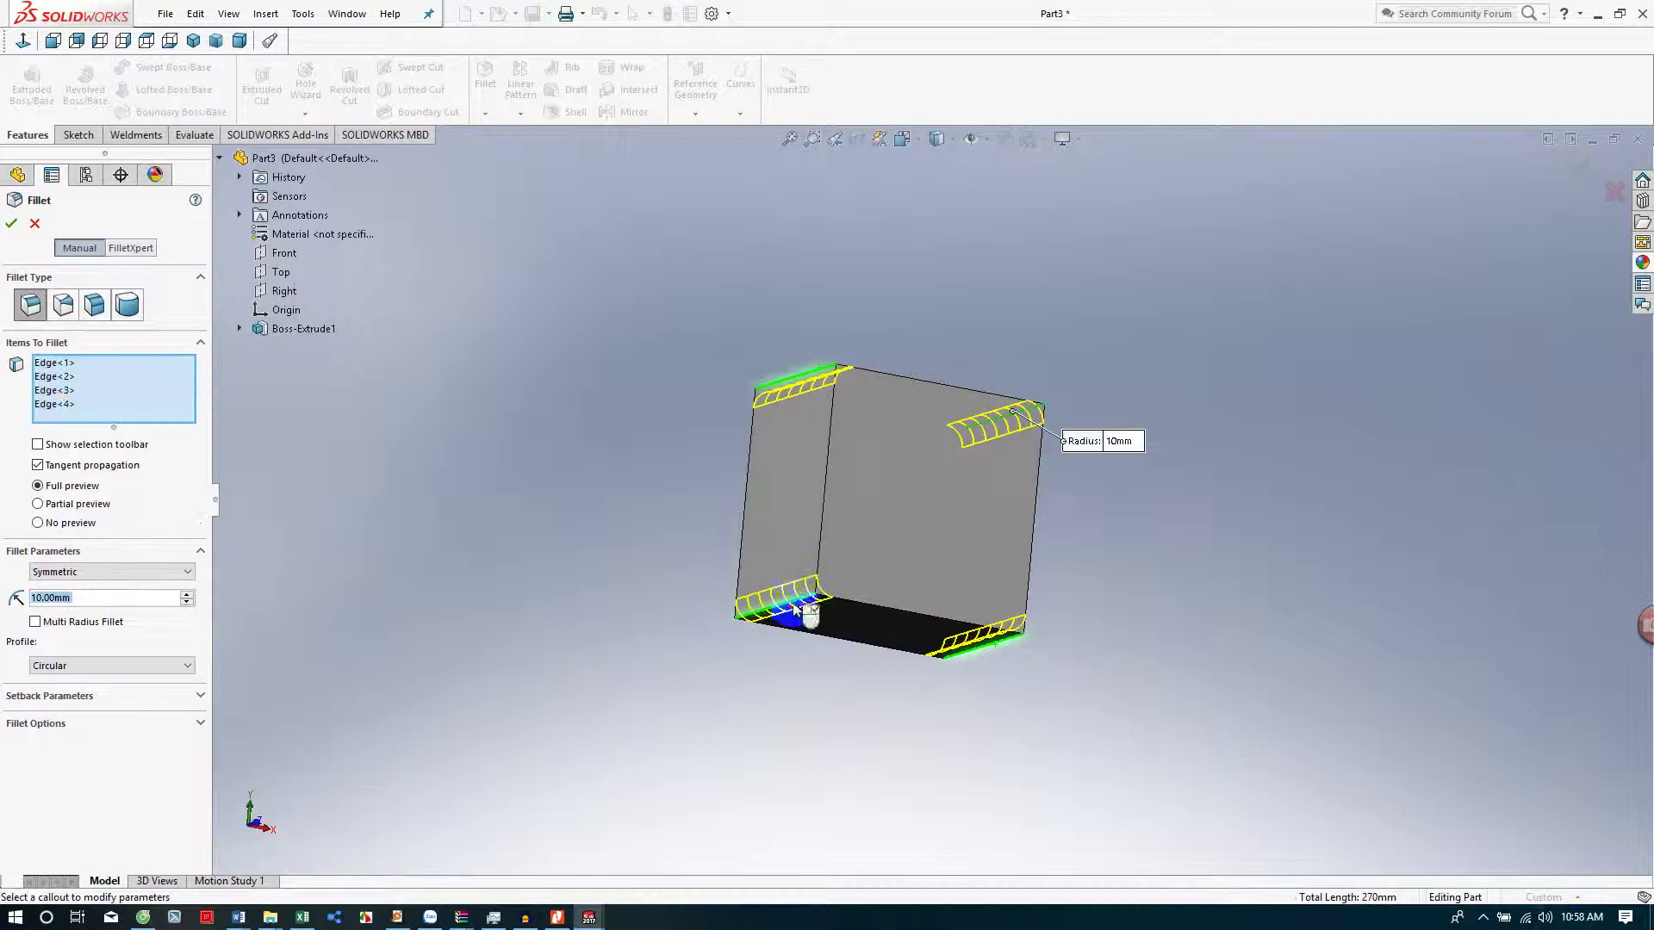
left_click(1483, 917)
left_click(1449, 854)
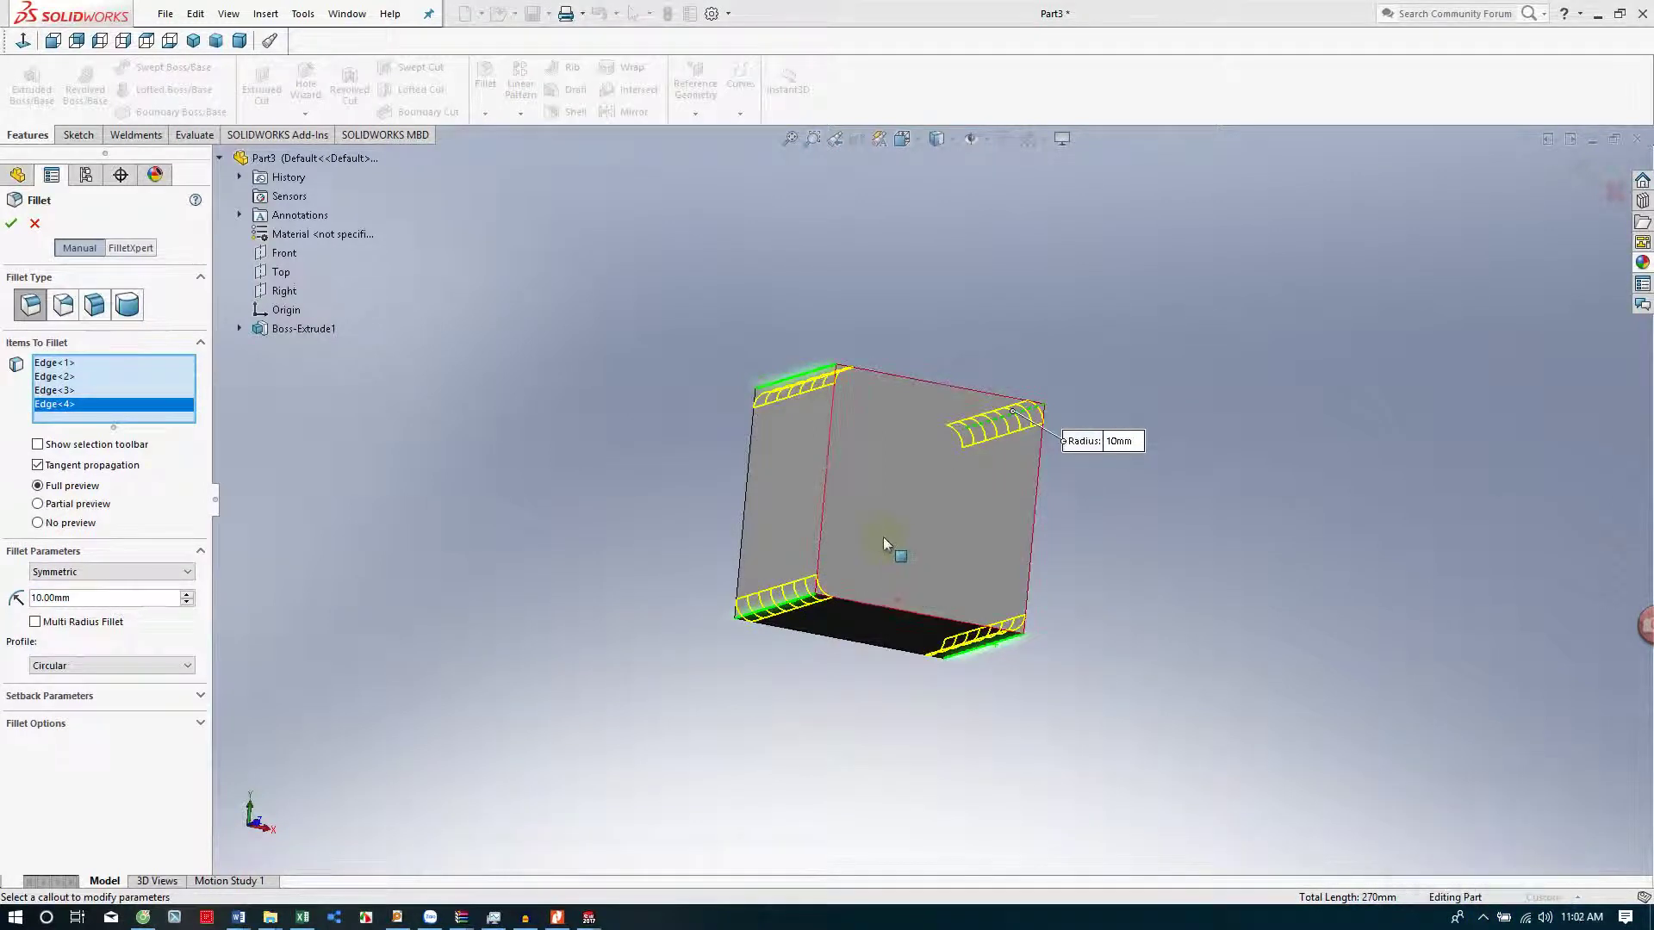
middle_click_drag(884, 542, 967, 518)
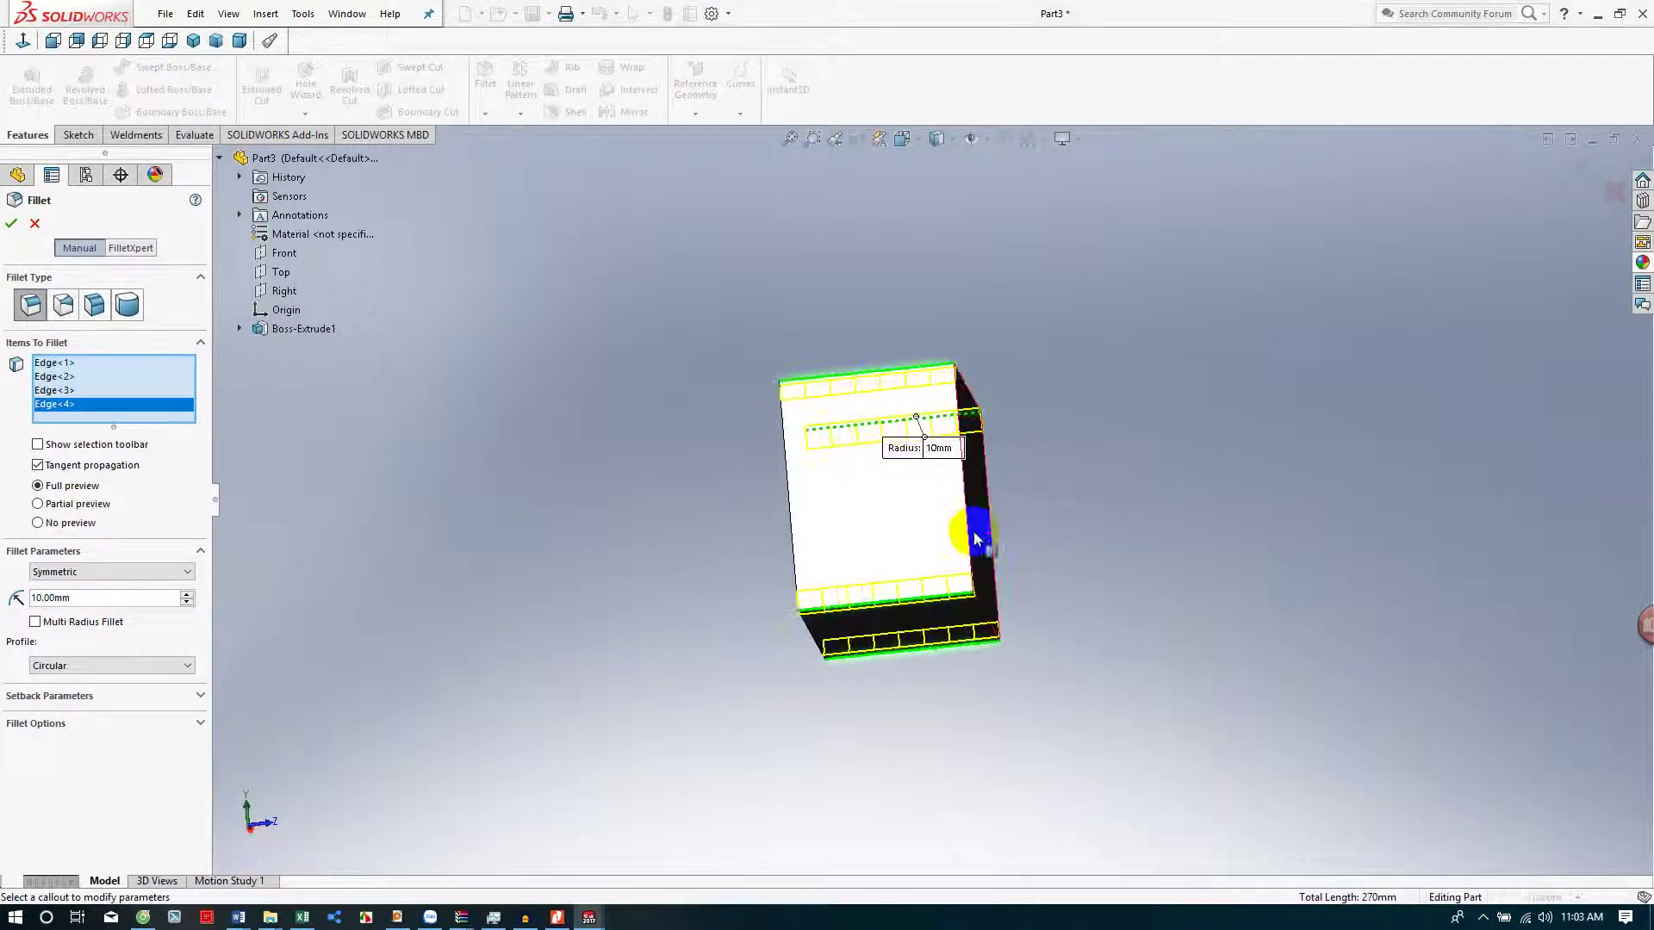
left_click(11, 223)
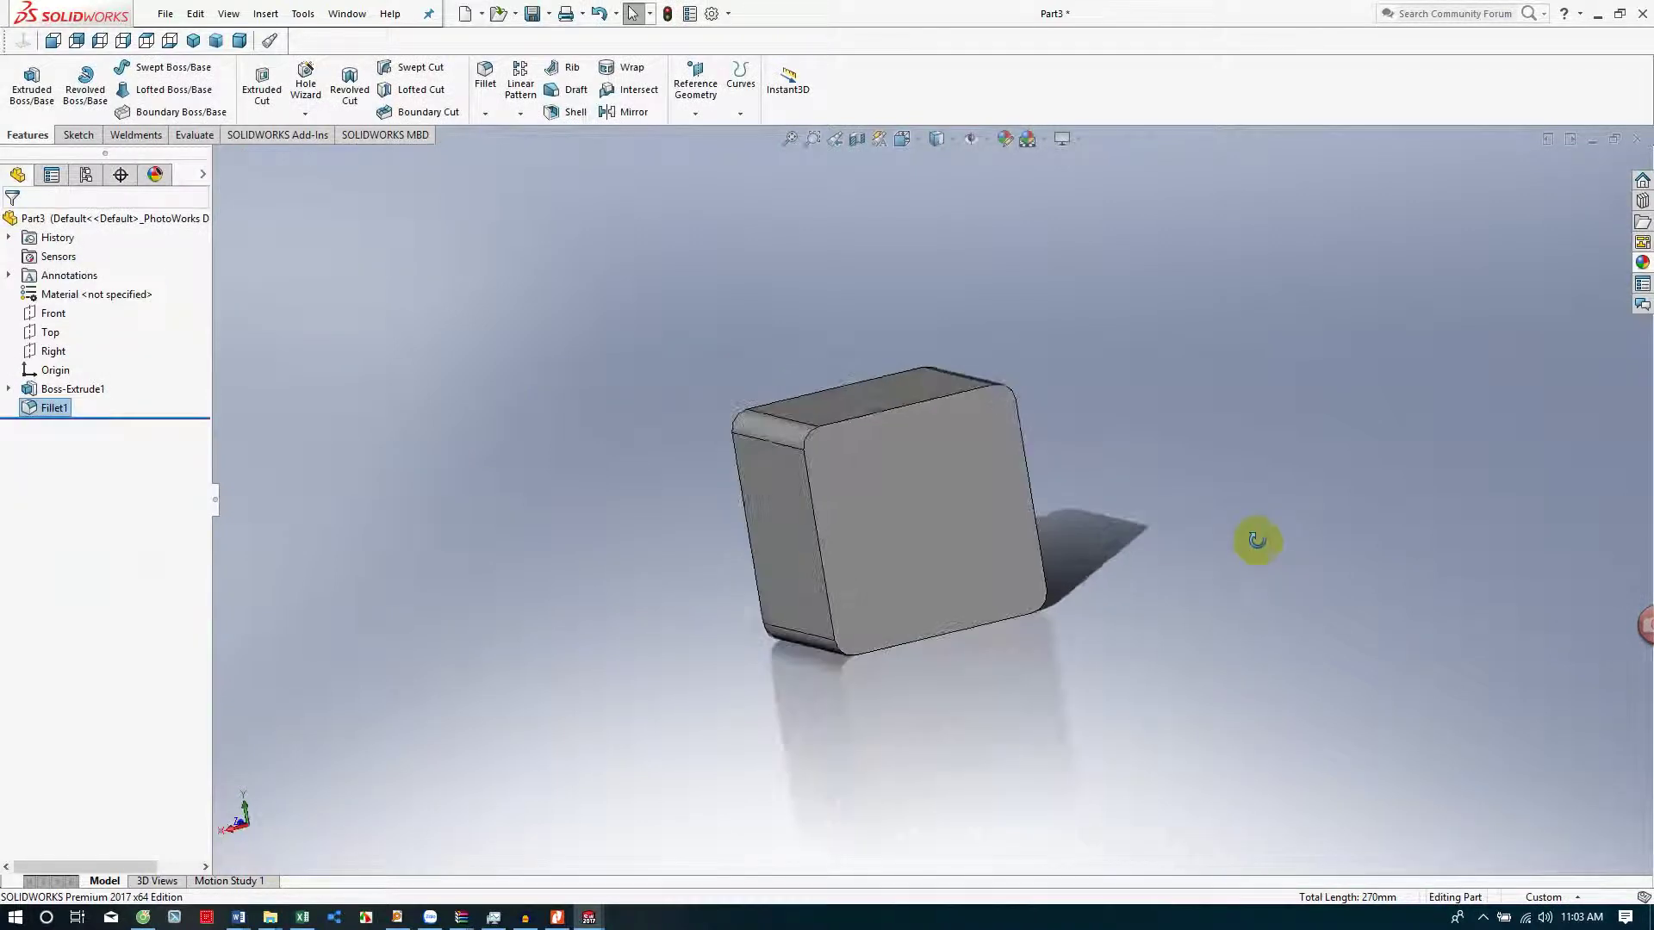
left_click(1484, 917)
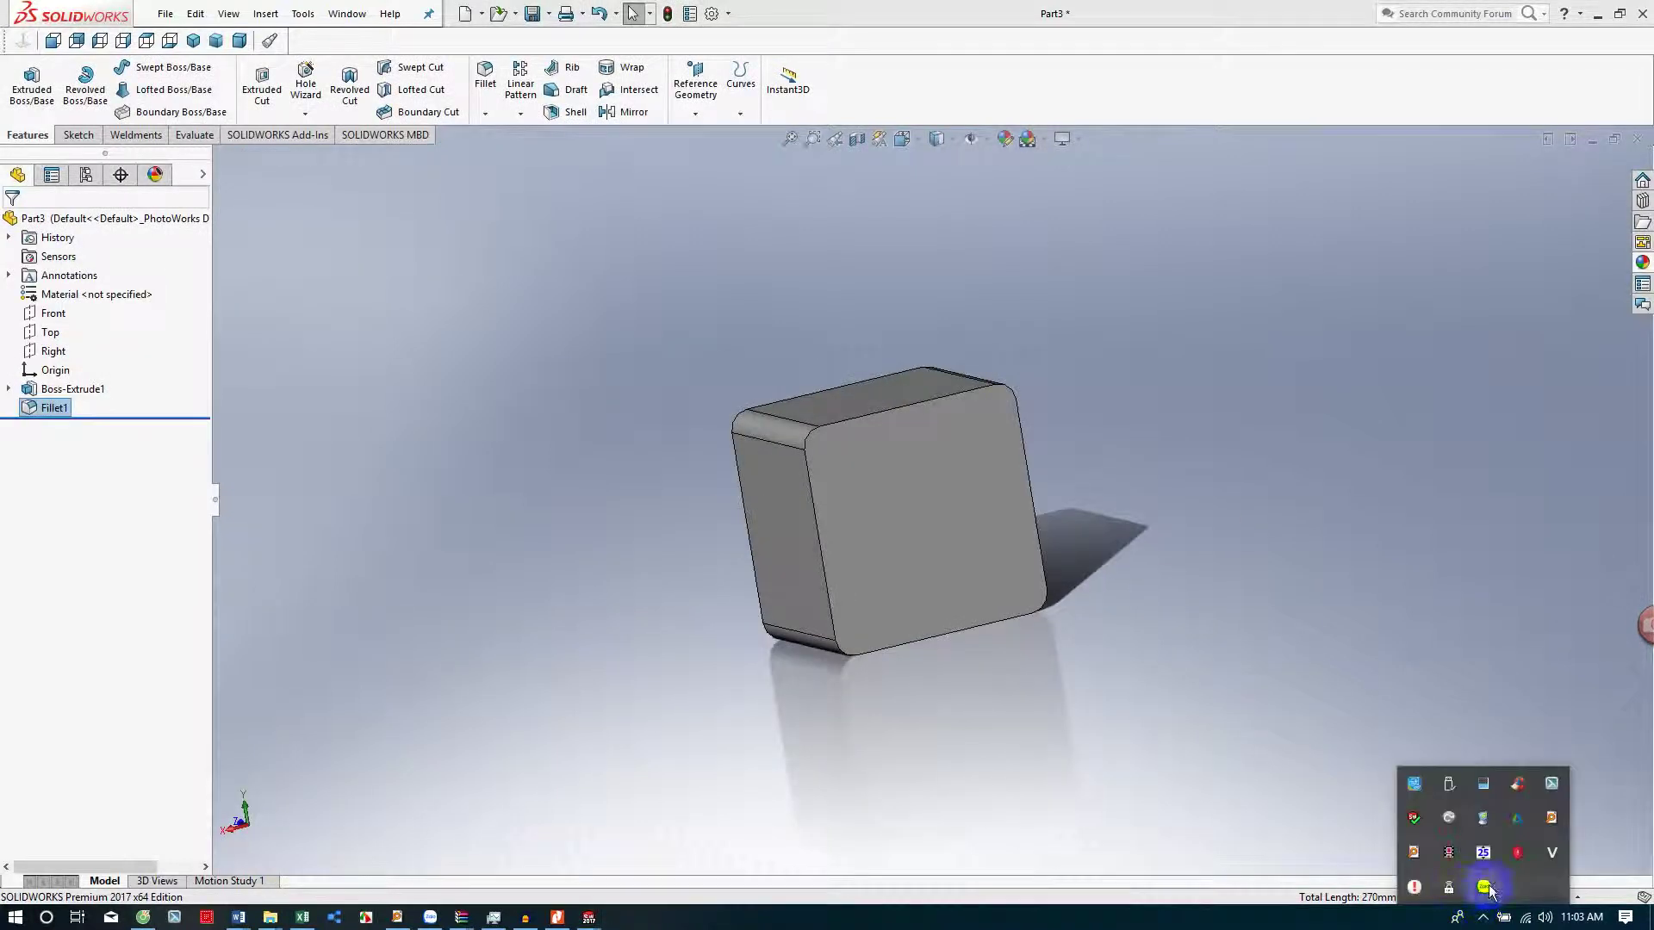
- Shell the block to a 4 mm wall thickness, removing one of its large square end faces
middle_click_drag(1107, 576, 920, 436)
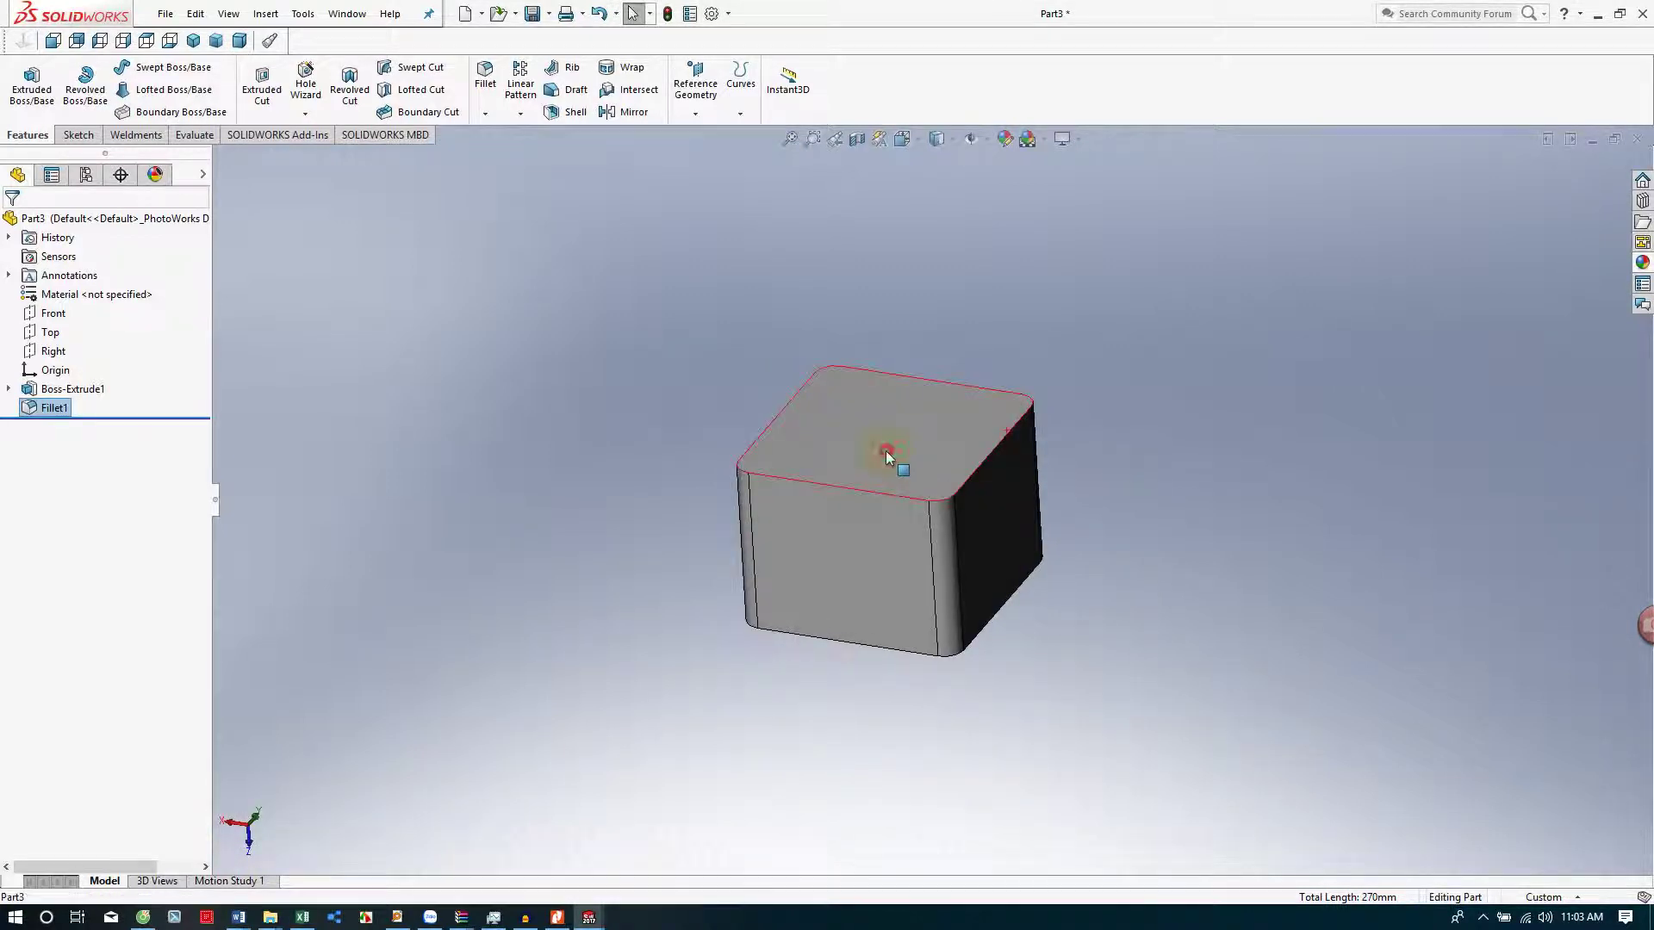
left_click(886, 451)
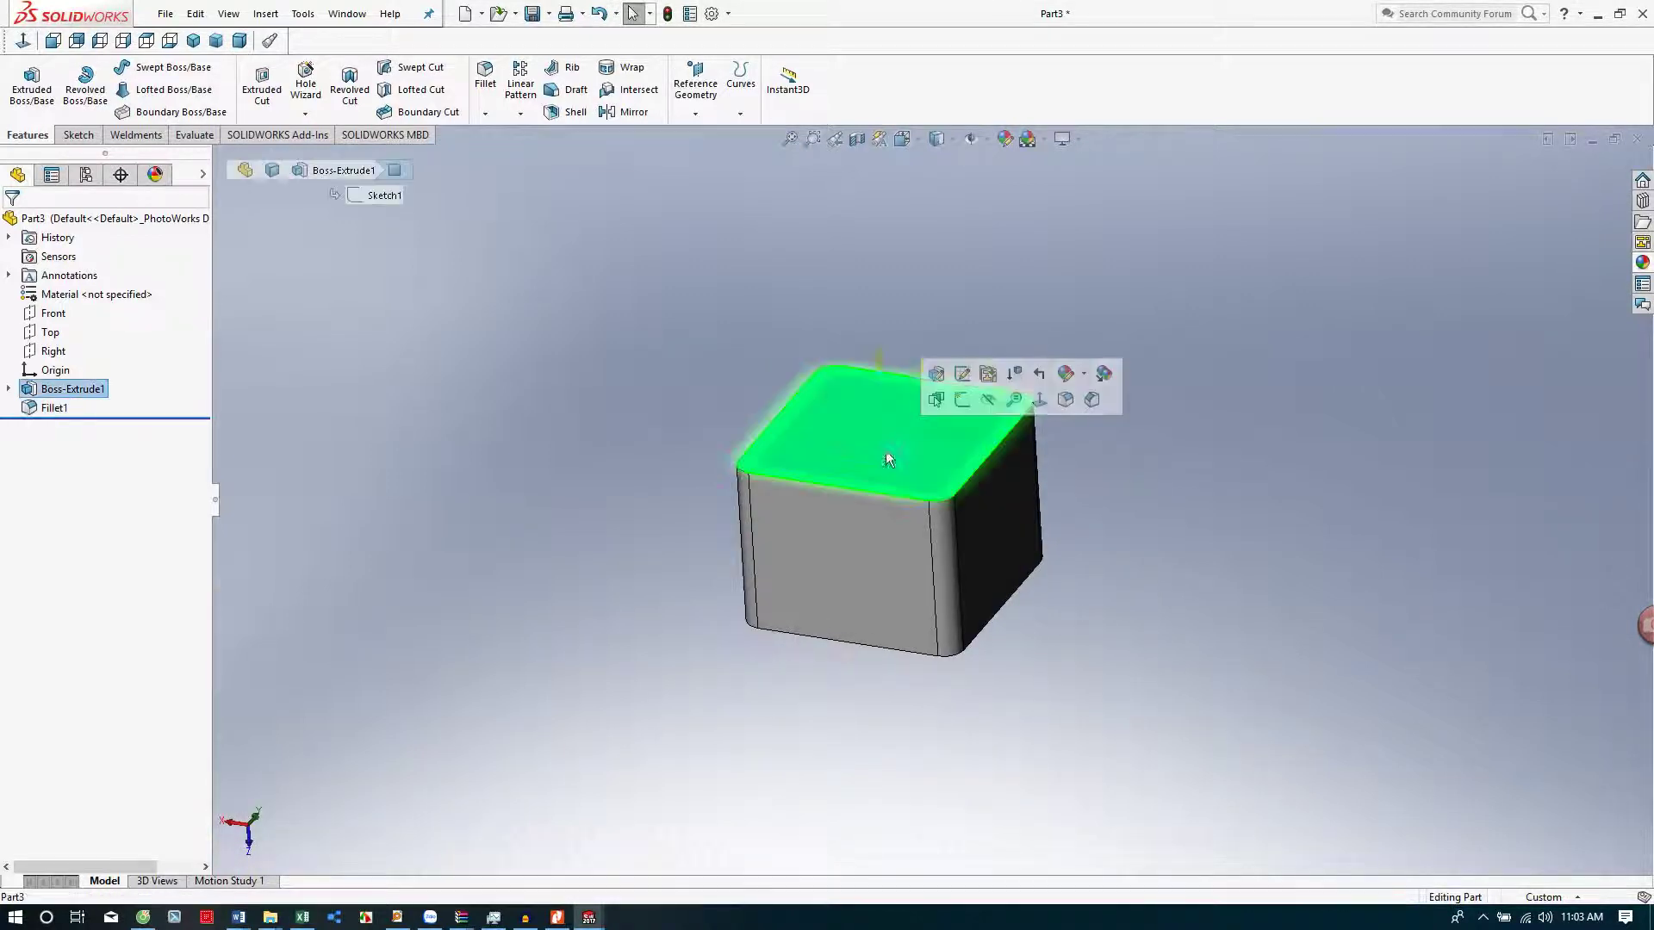
left_click(568, 112)
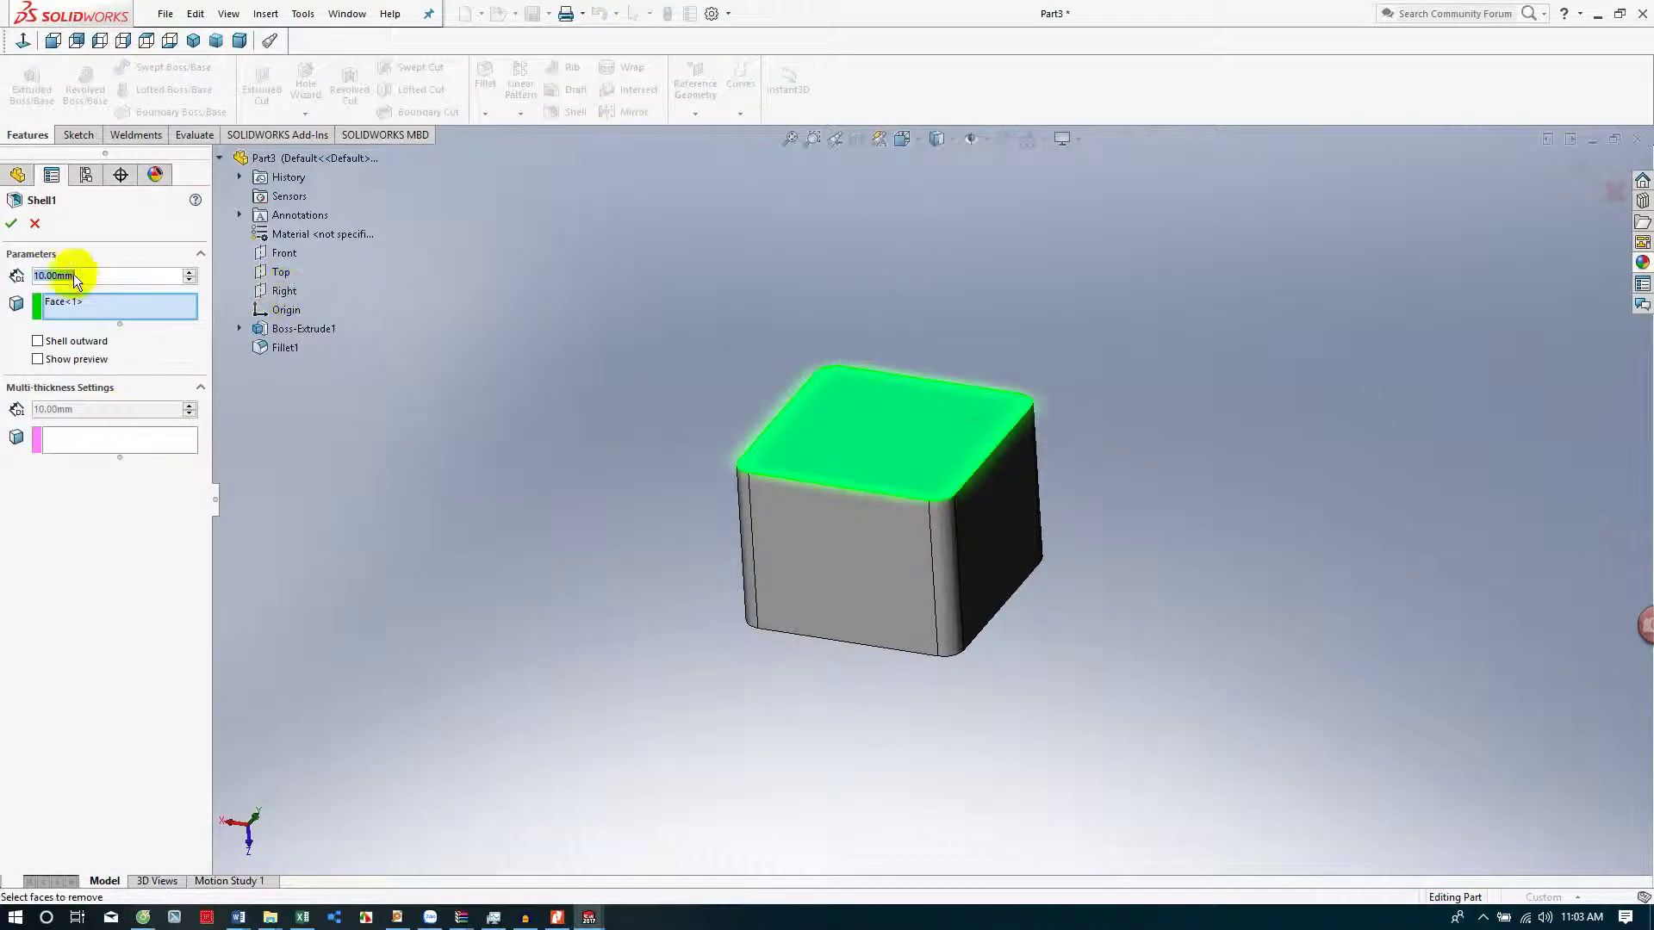
left_click_drag(90, 275, 2, 284)
type("4")
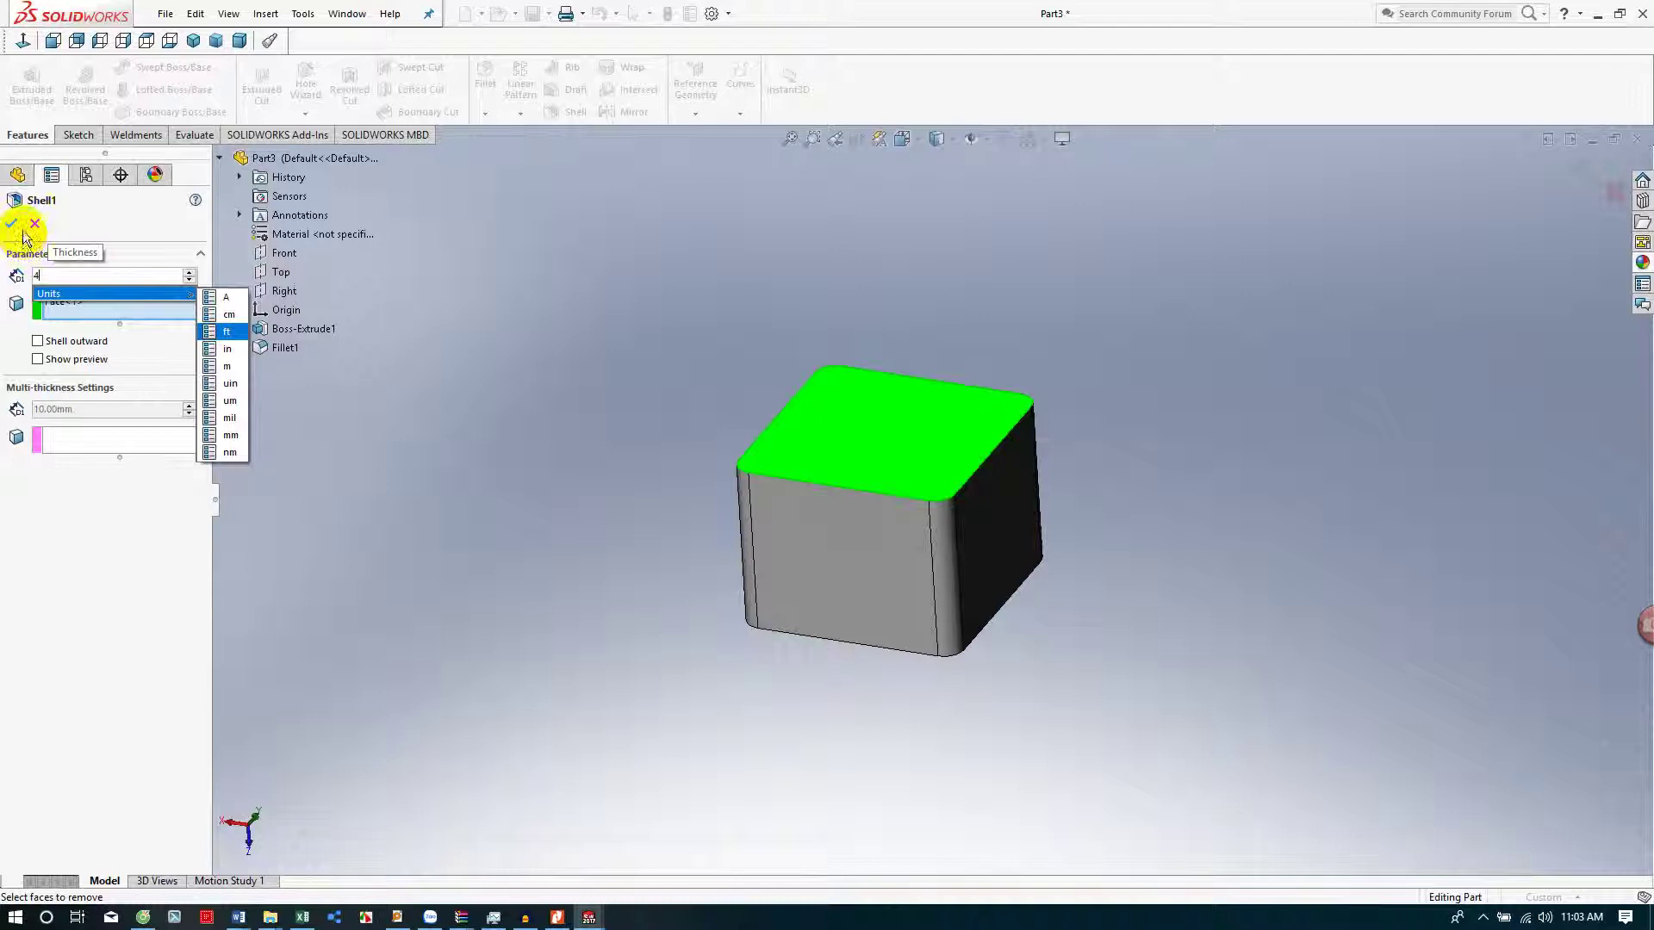
key("Return")
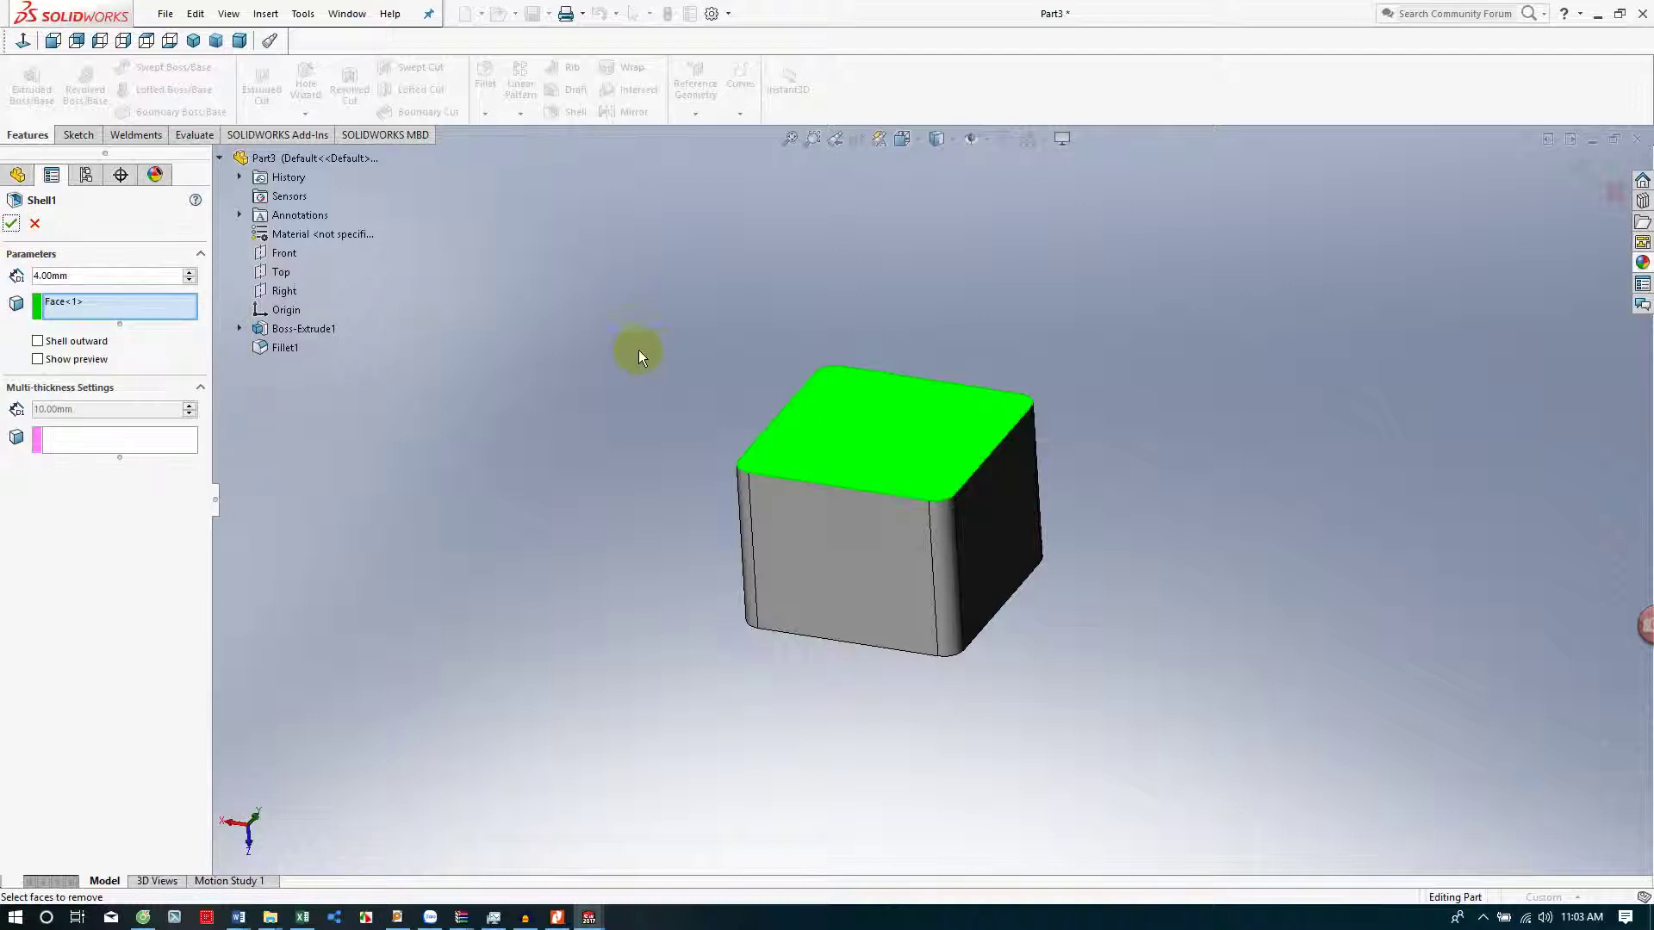
left_click(11, 224)
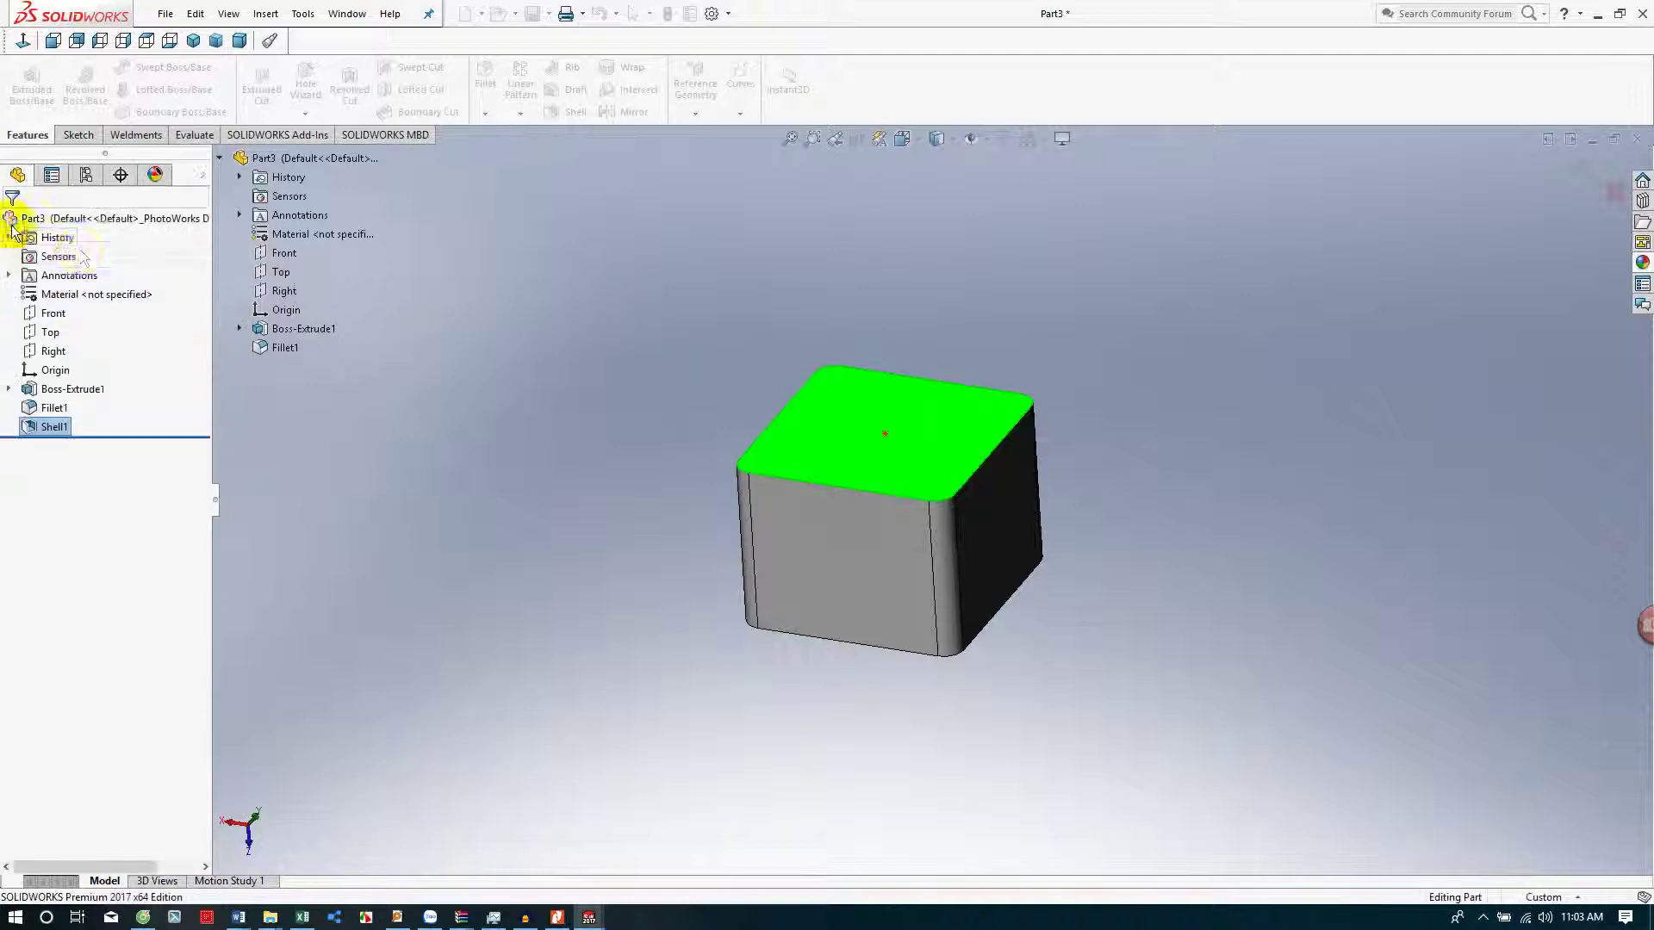
- Start a sketch on the shelled box's open rim face and view it straight on
middle_click_drag(680, 444, 870, 469)
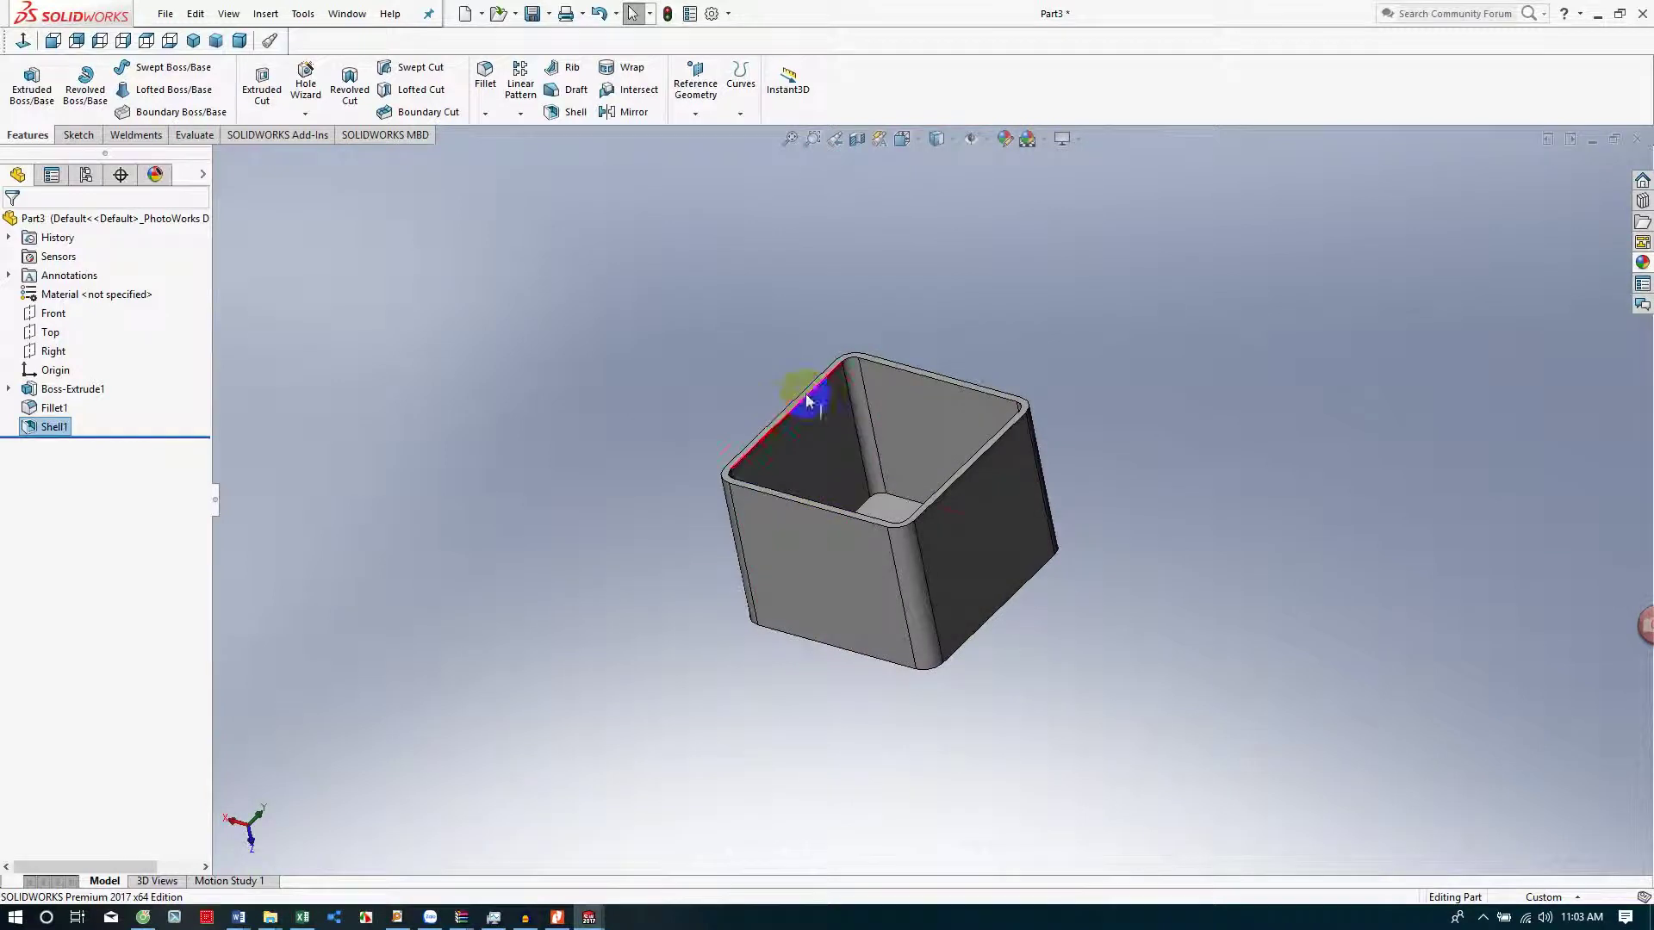
left_click(850, 381)
middle_click_drag(871, 385, 967, 491)
scroll(860, 480, "up", 4)
scroll(889, 506, "down", 10)
left_click(945, 498)
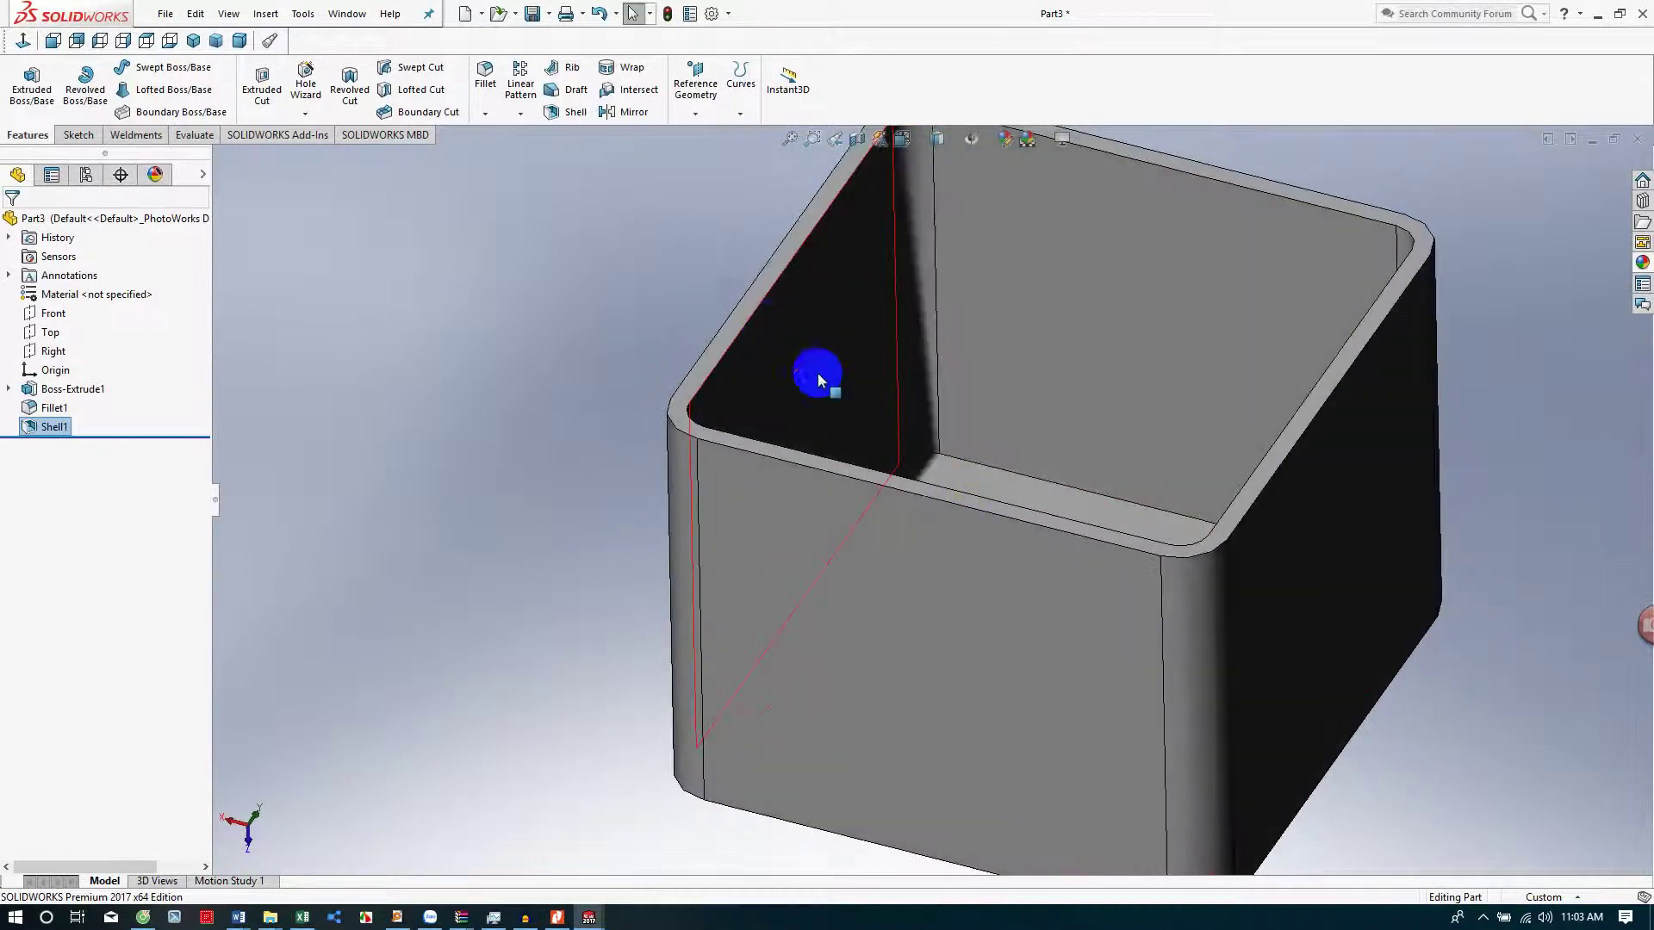
left_click(746, 310)
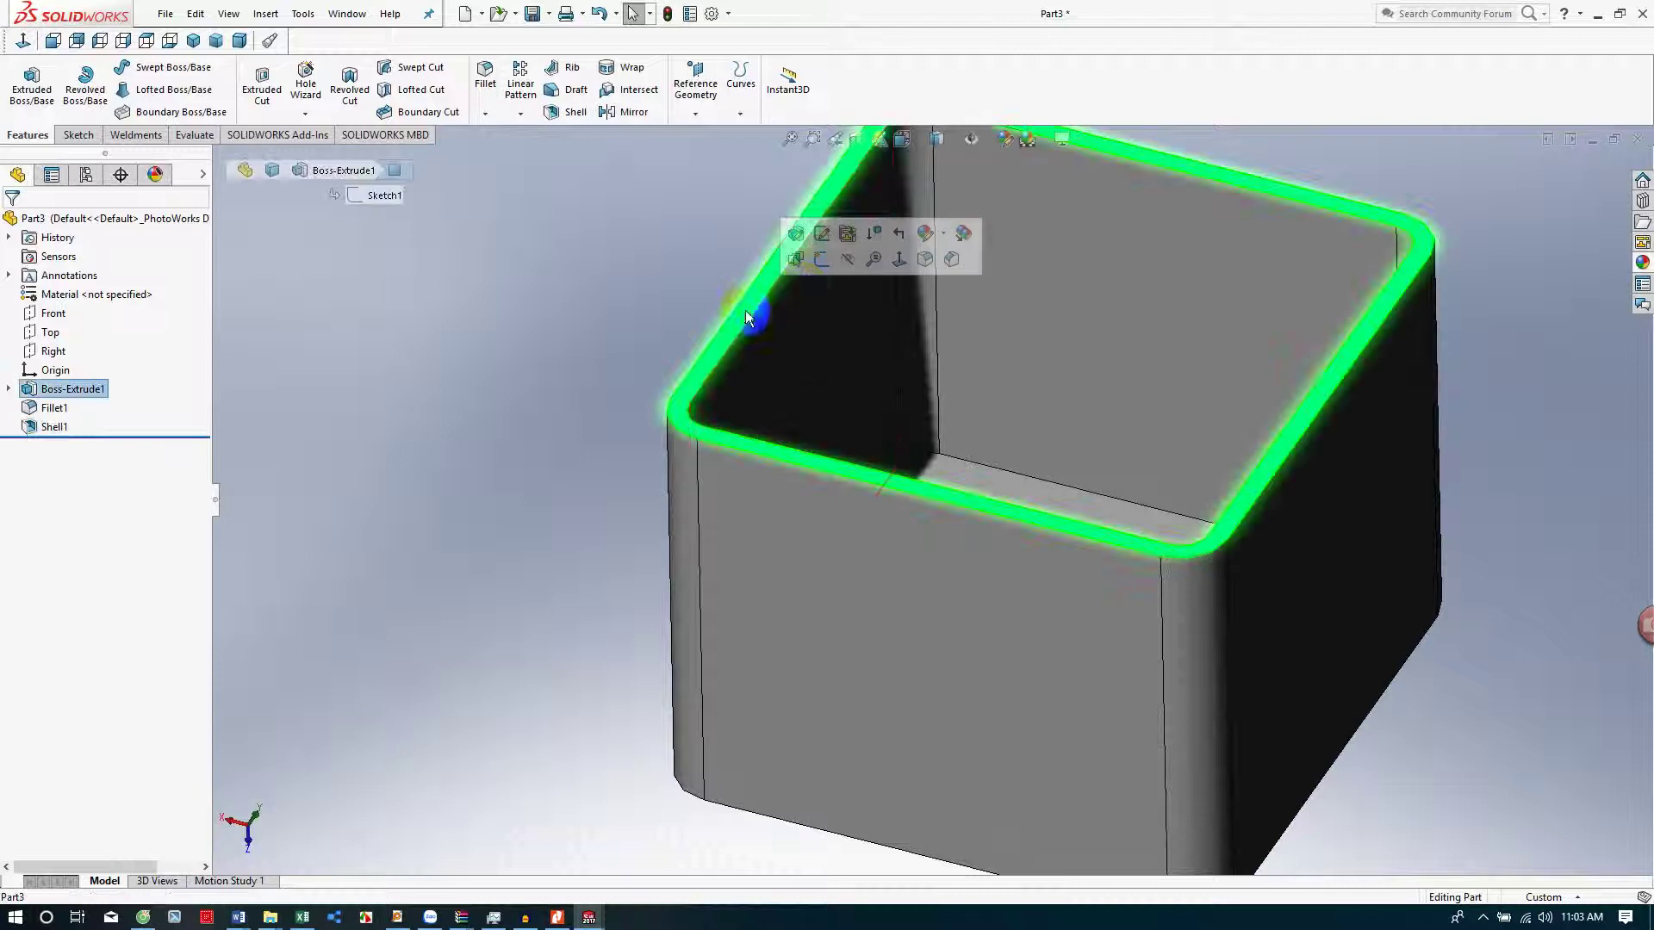
left_click(820, 267)
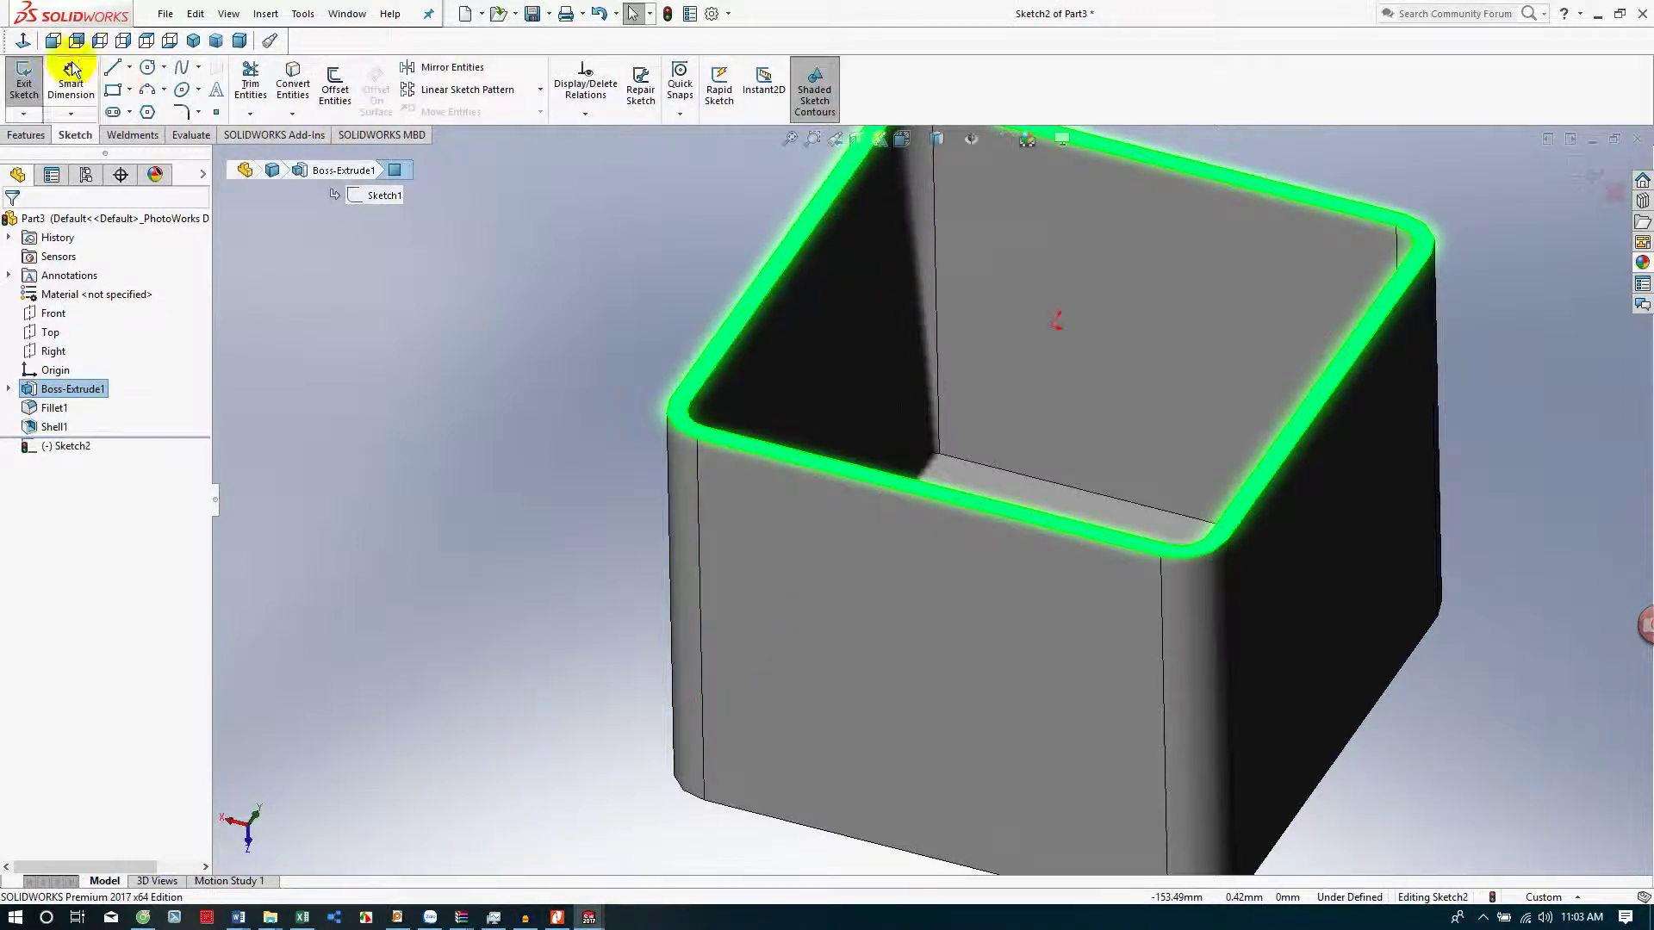
left_click(22, 44)
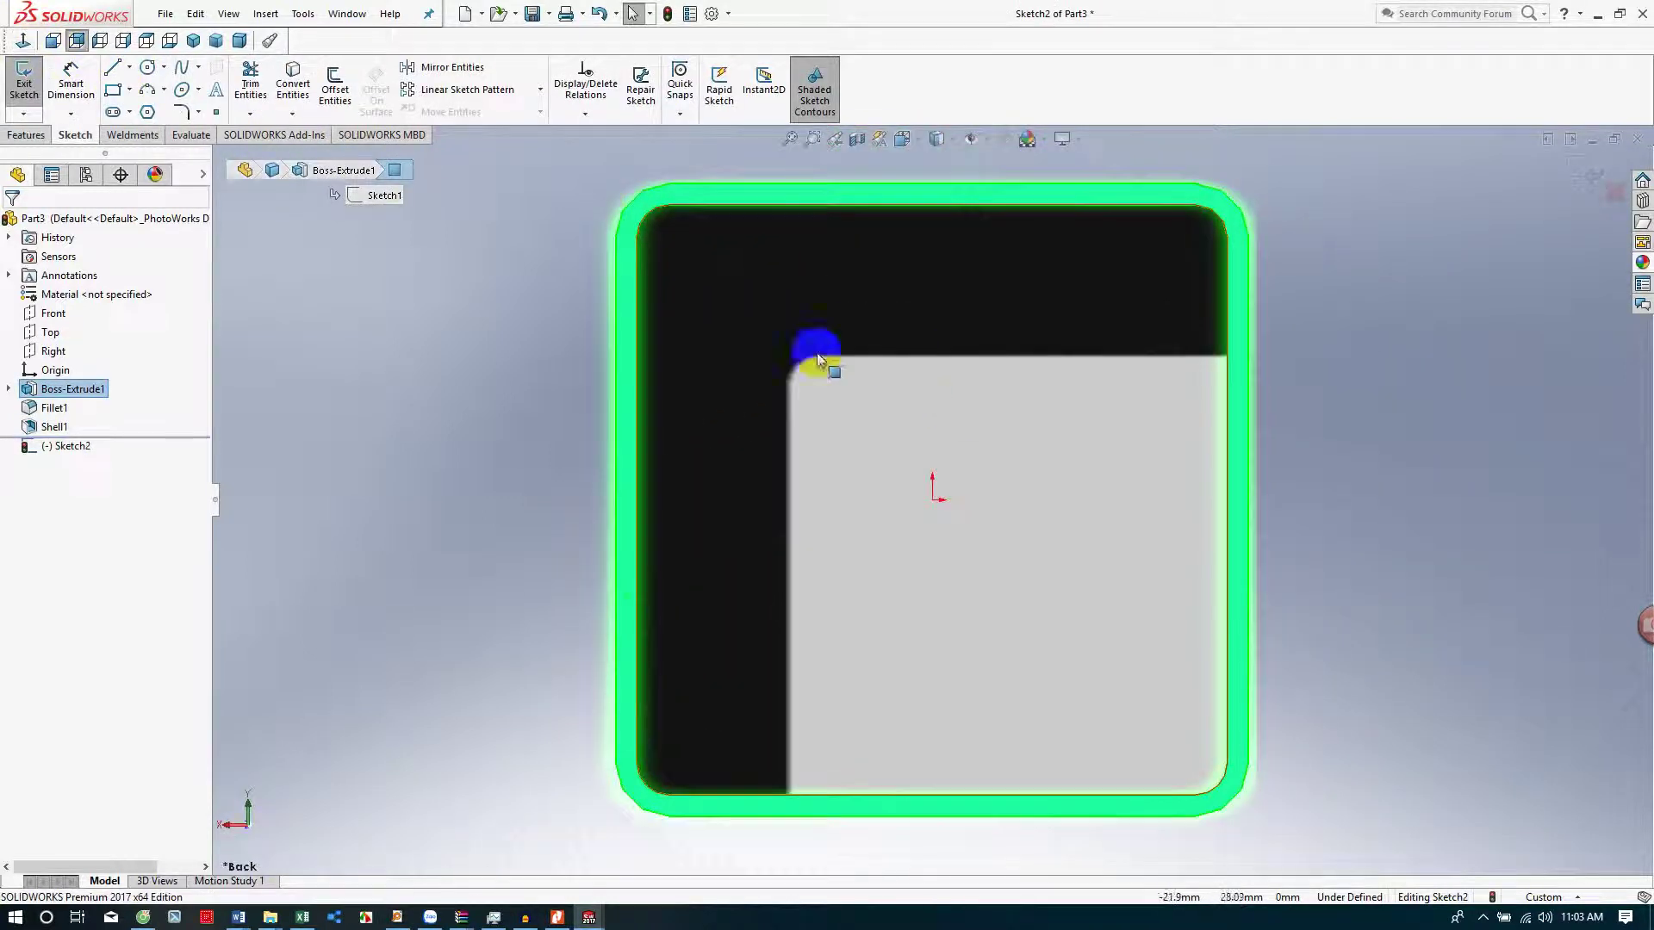
left_click(634, 307)
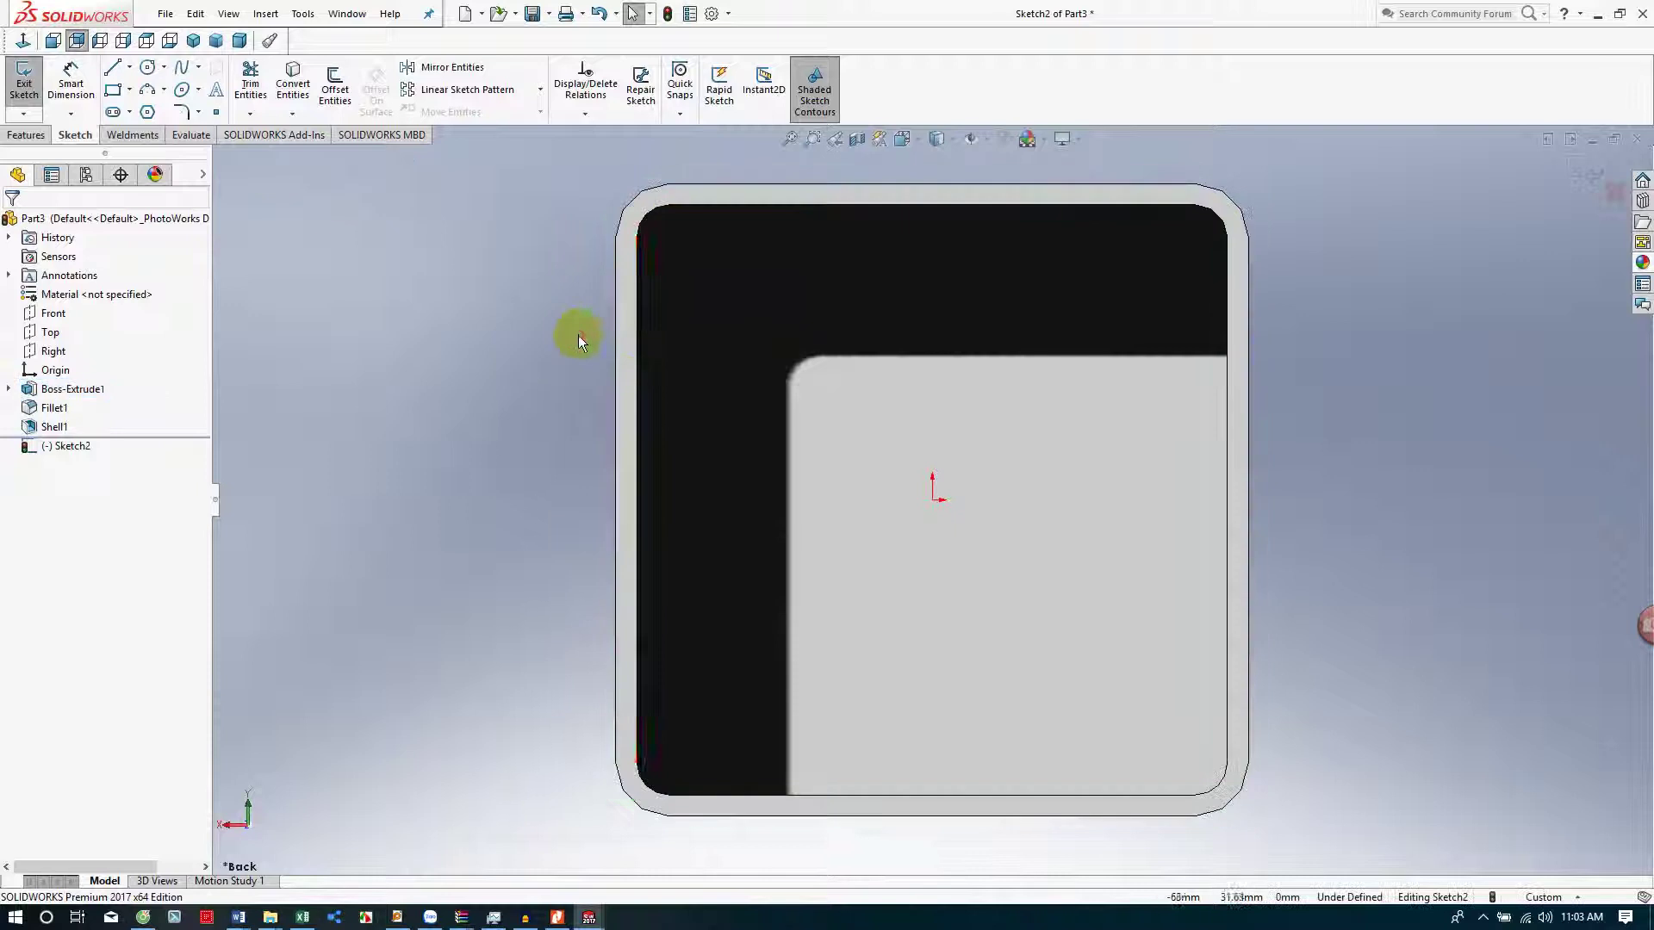
left_click(648, 349)
left_click(650, 226)
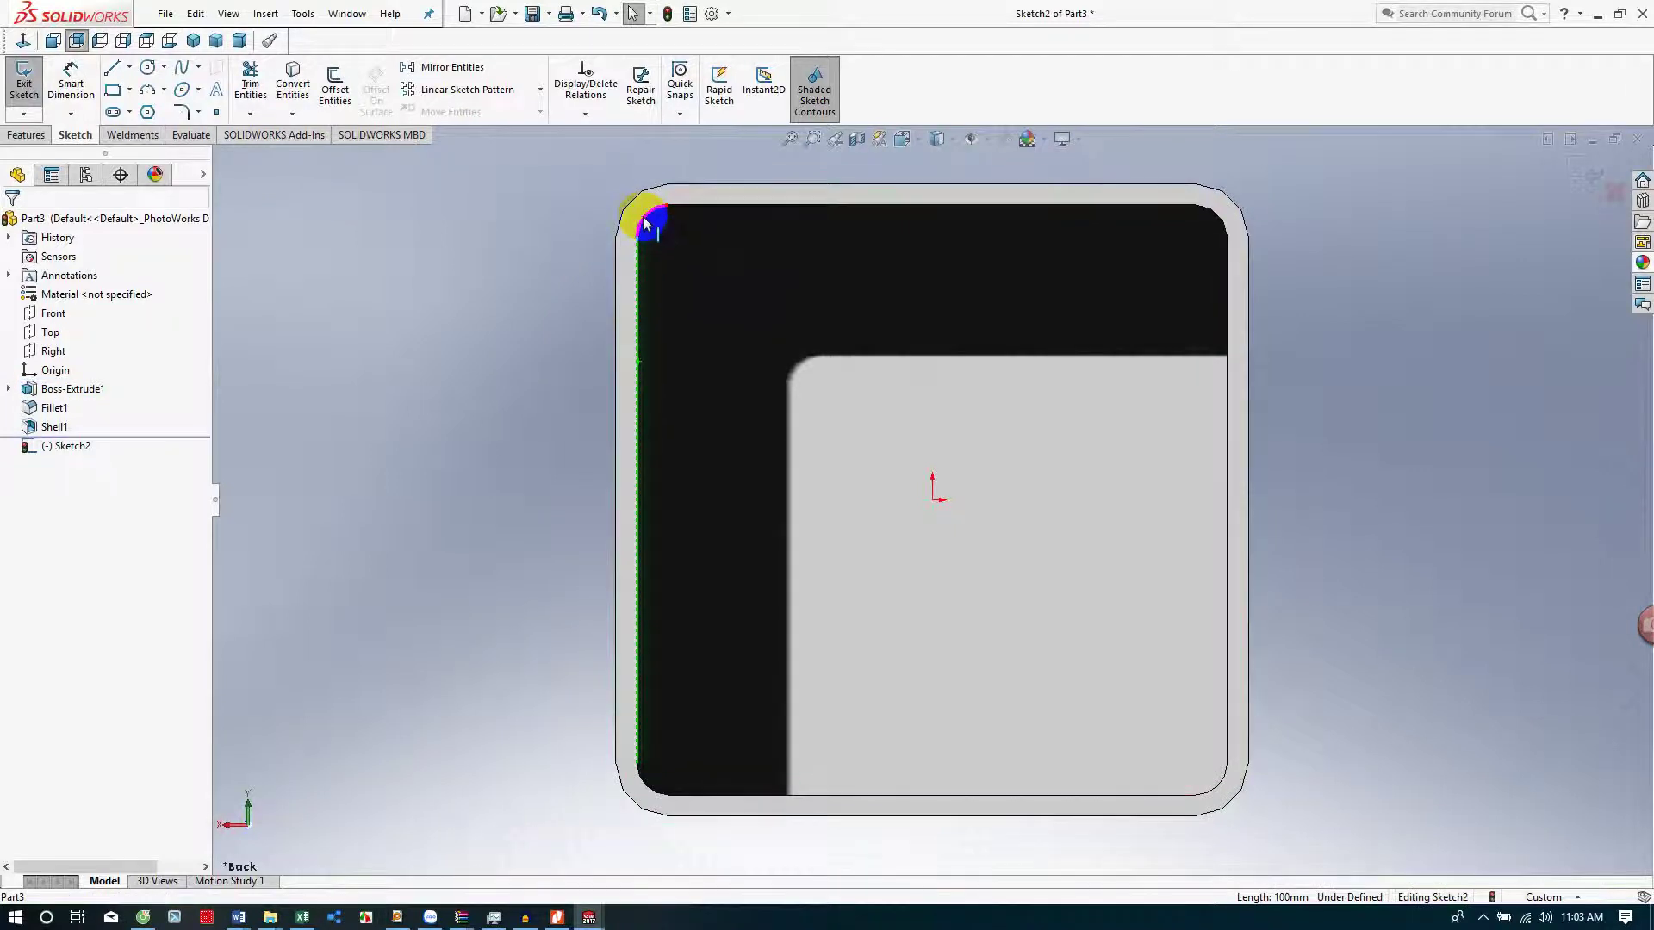
left_click(648, 226, "ctrl")
left_click(708, 207, "ctrl")
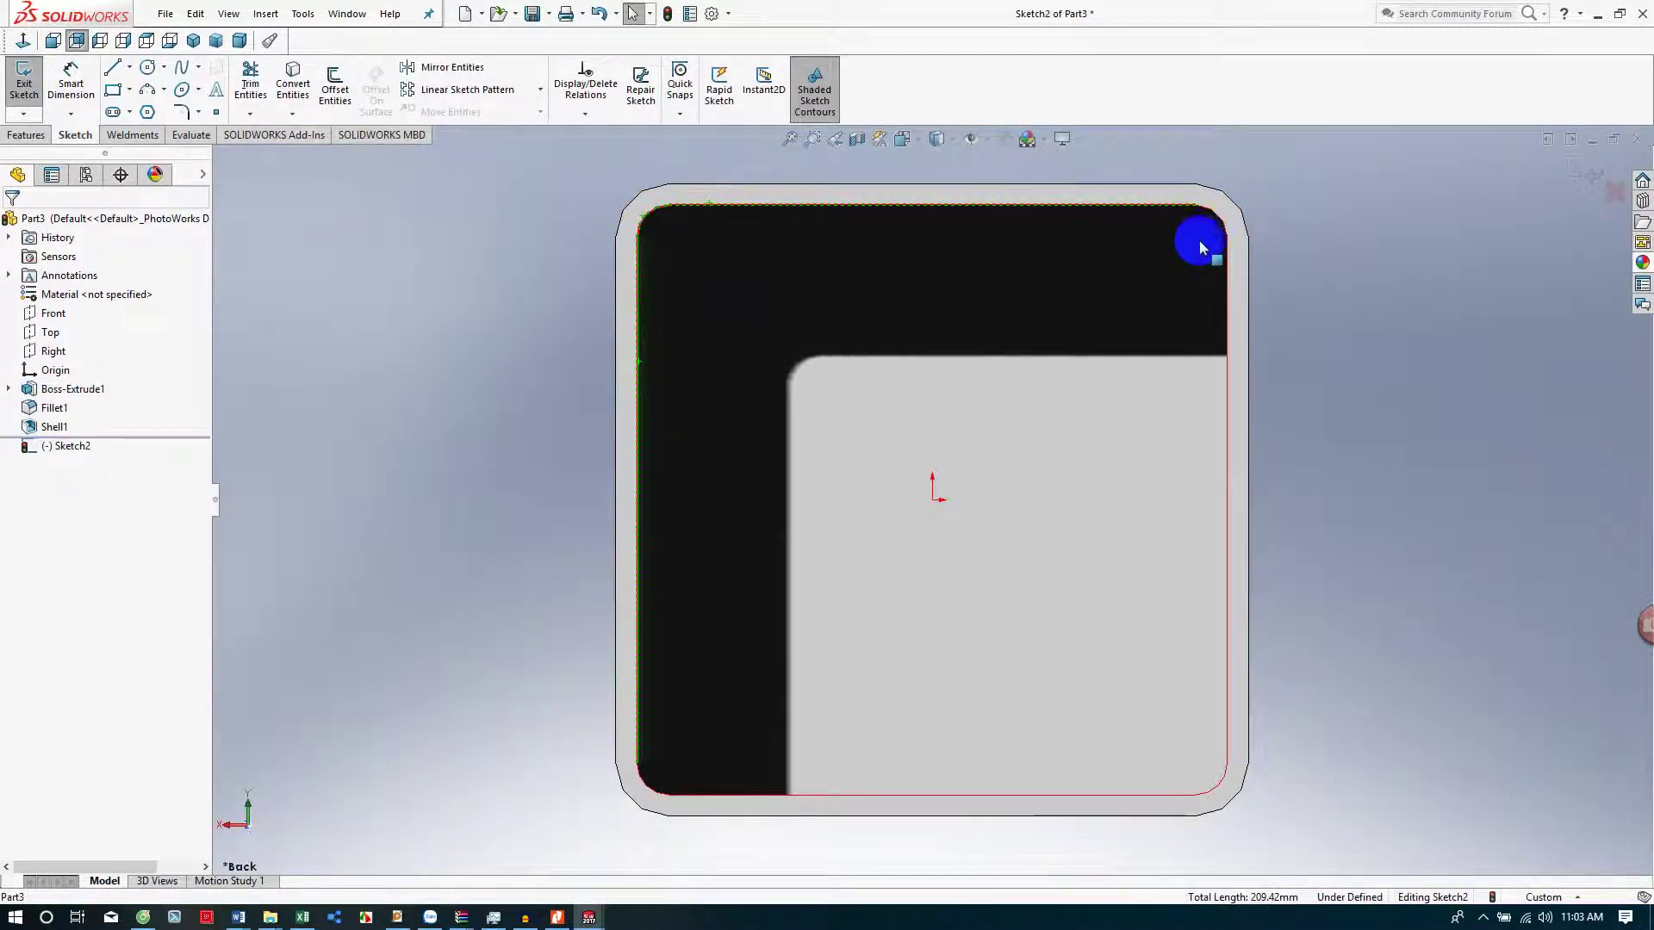
left_click(1297, 231)
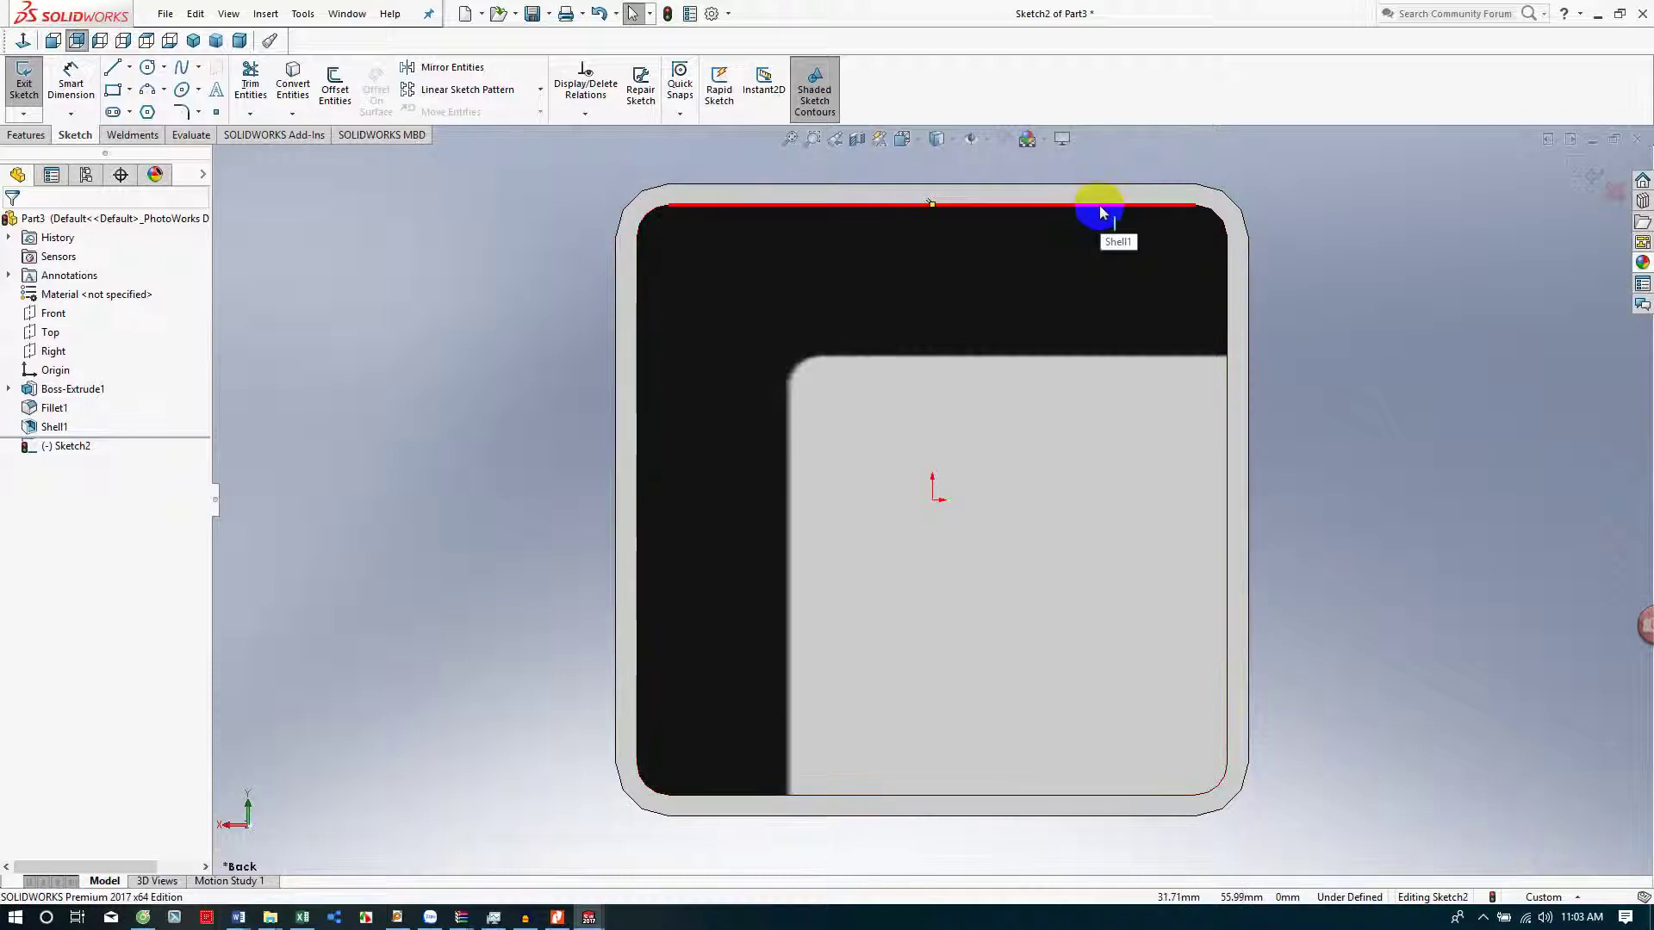
mouse_move(1101, 211)
left_mouse_down()
mouse_move(1096, 189)
mouse_move(1025, 214)
left_mouse_up()
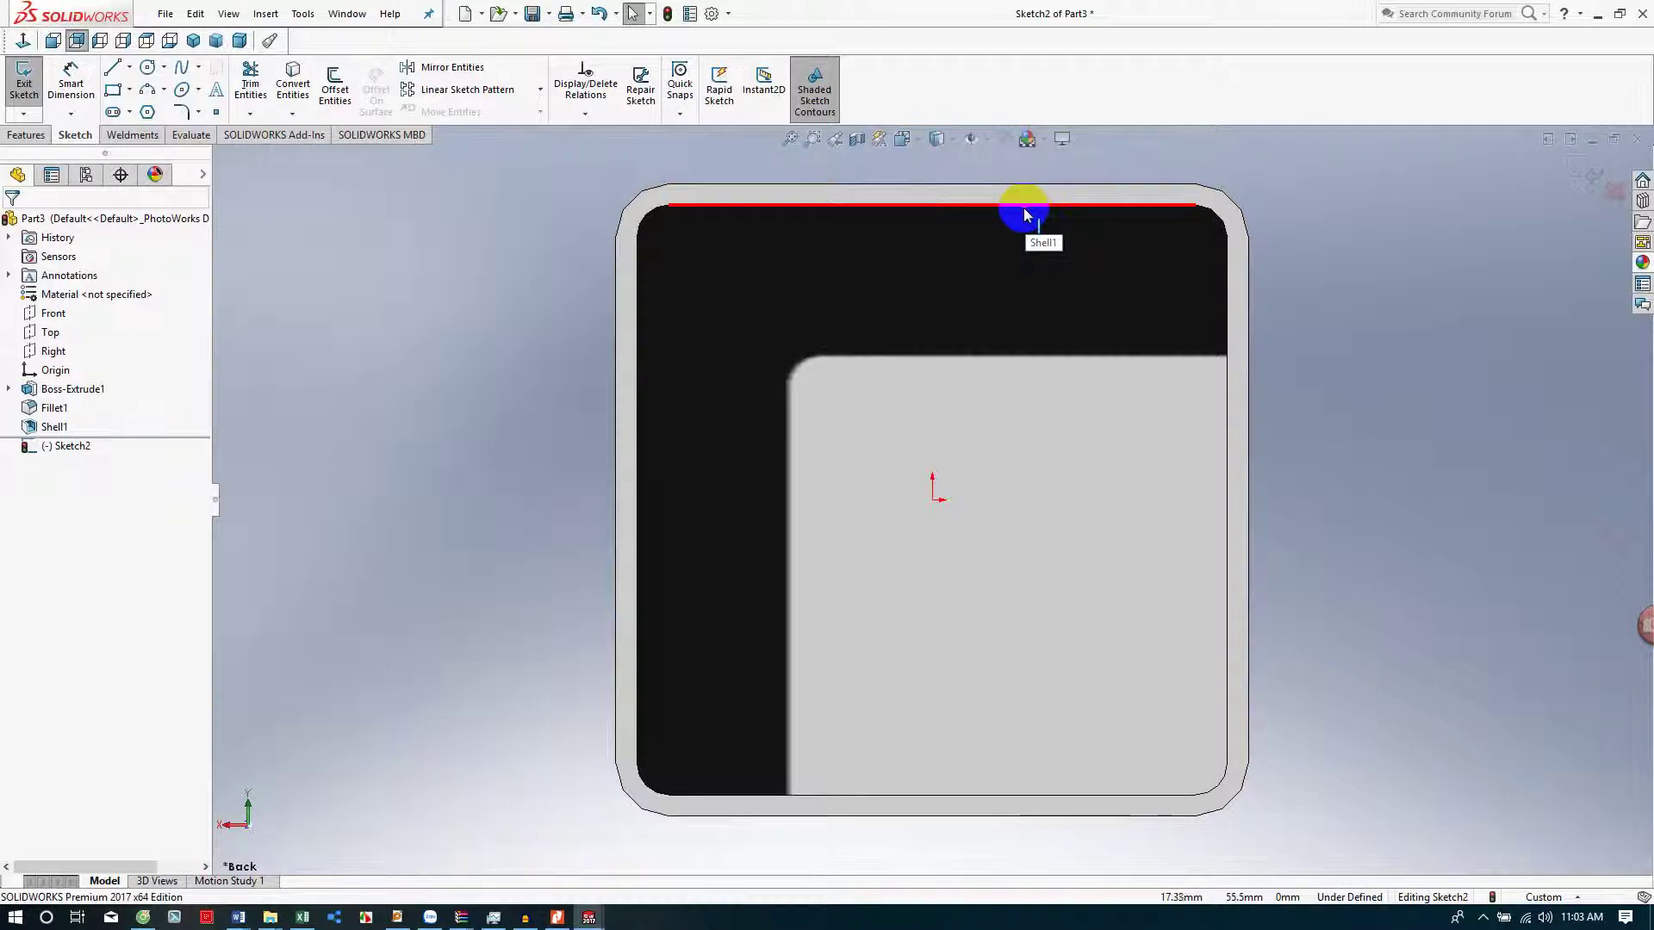
left_click_drag(658, 221, 638, 272)
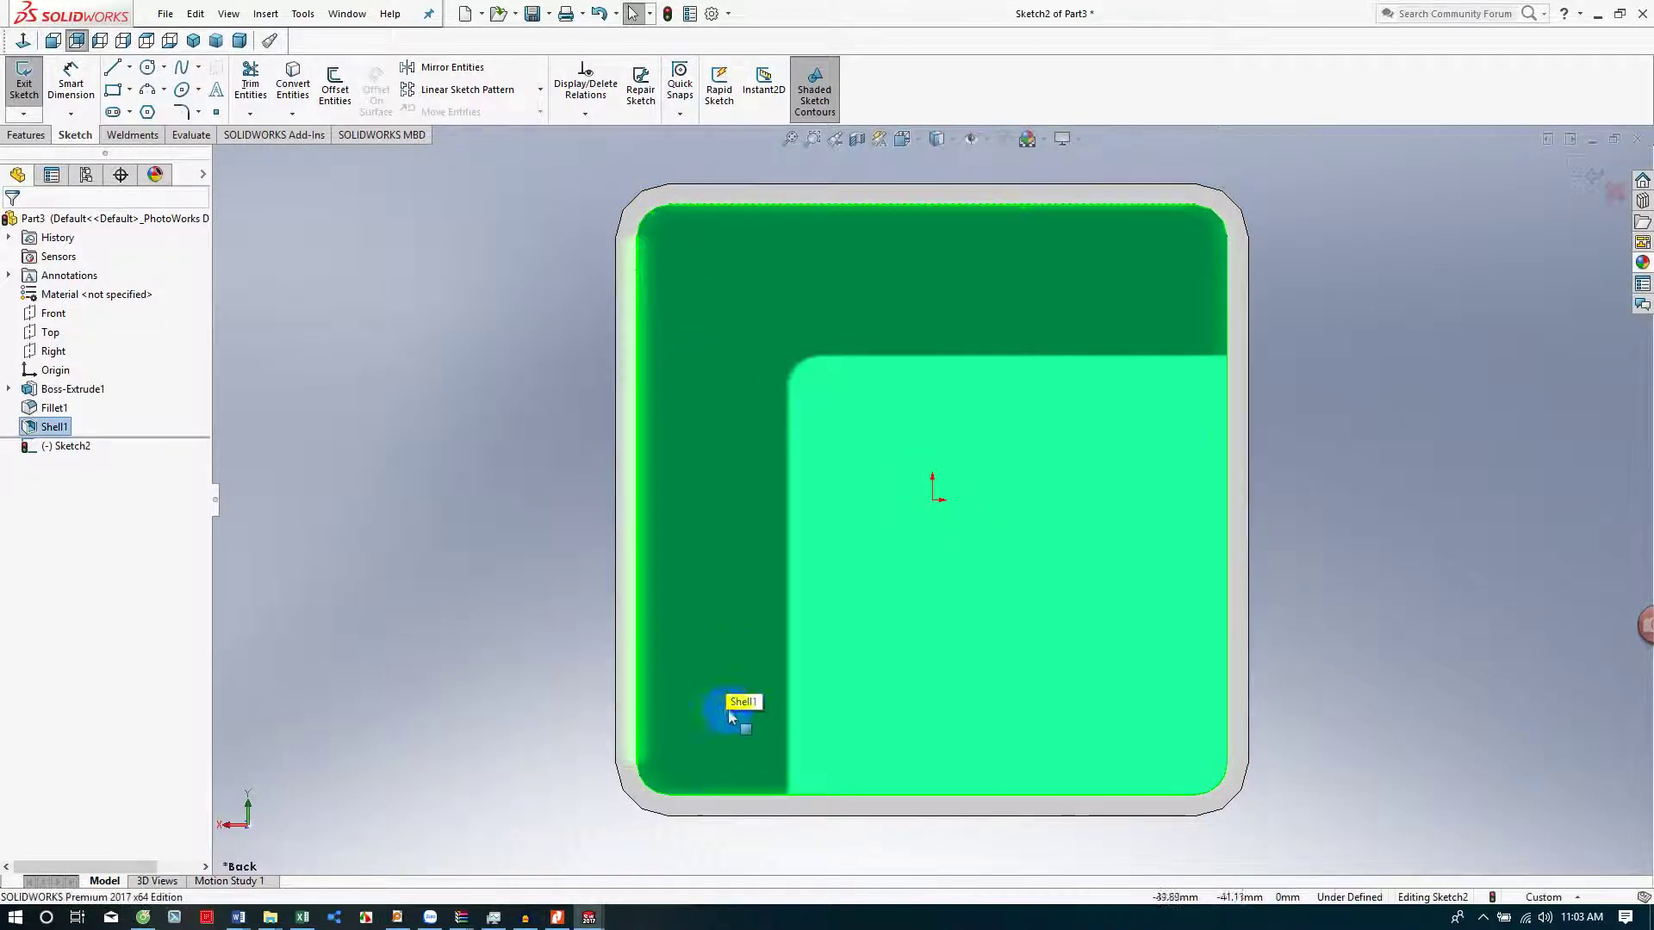
left_click(1395, 394)
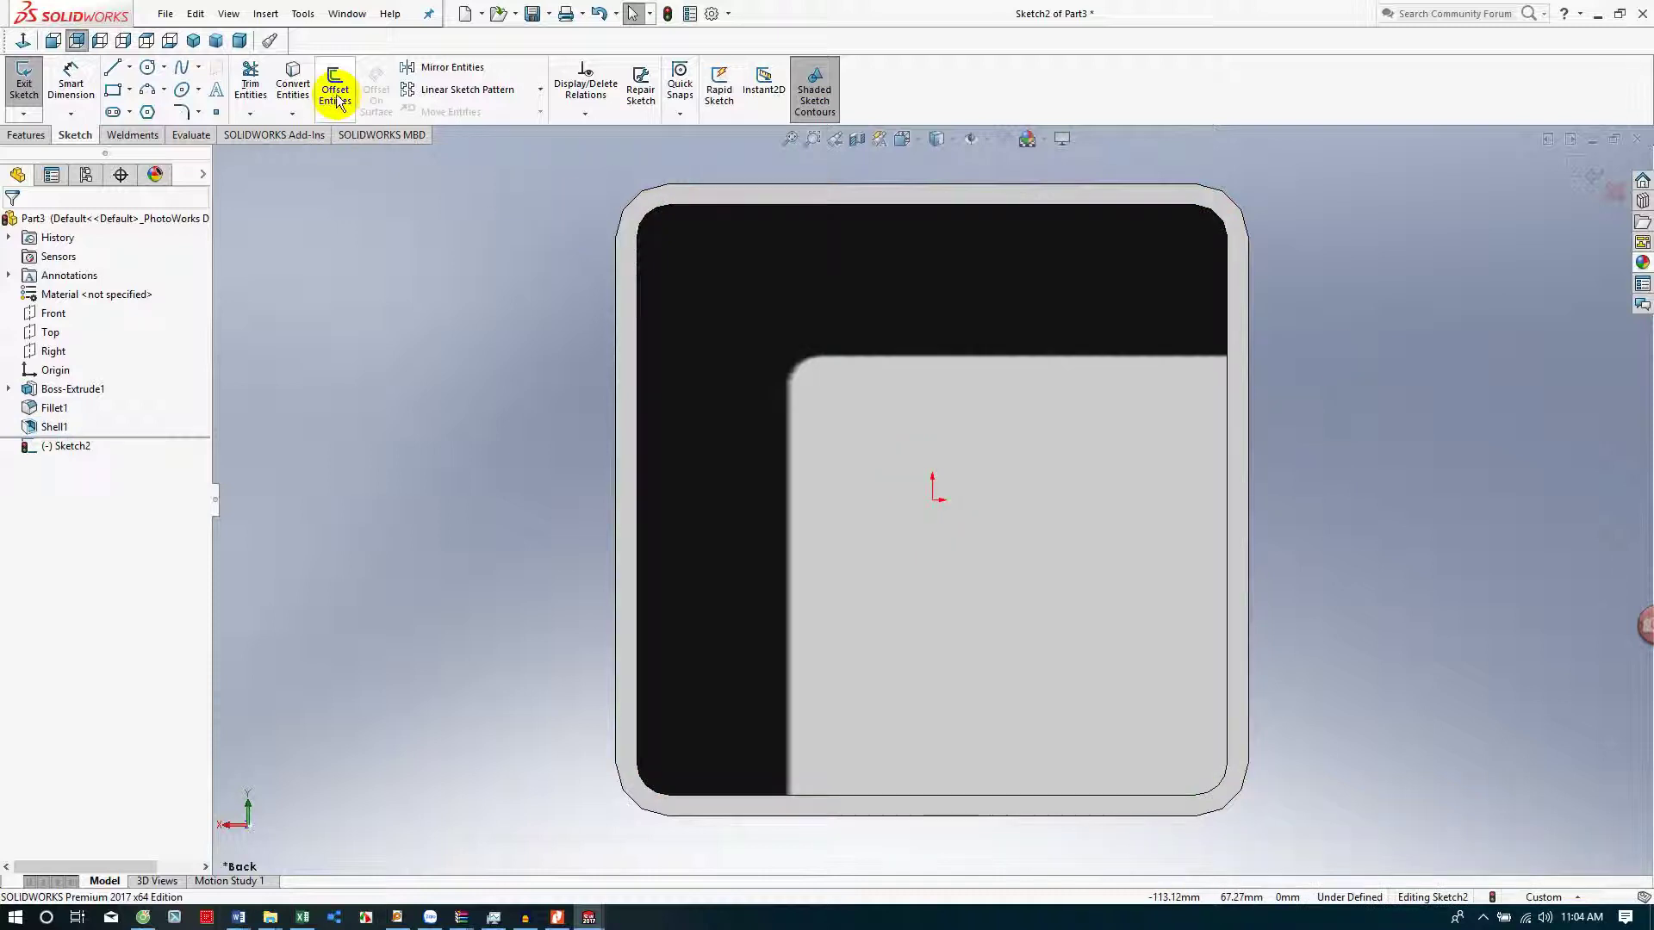
- Convert the rim's complete inner edge loop, with its straight sides and rounded corners, into sketch entities
left_click_drag(648, 333, 639, 341)
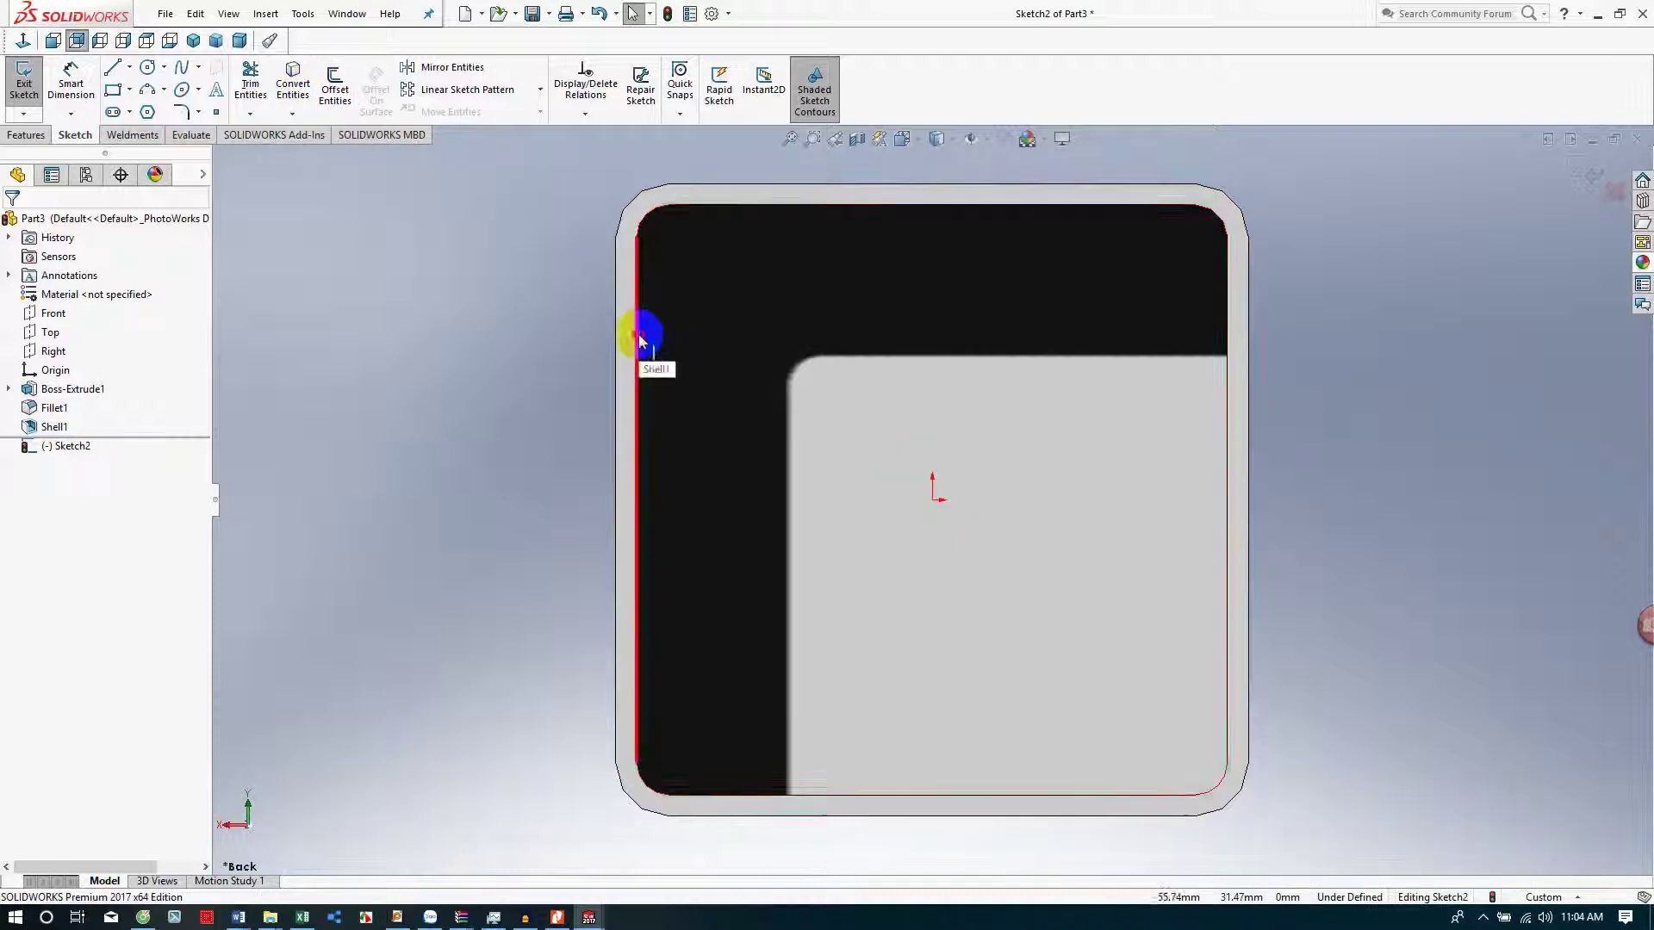
left_click(705, 211, "ctrl")
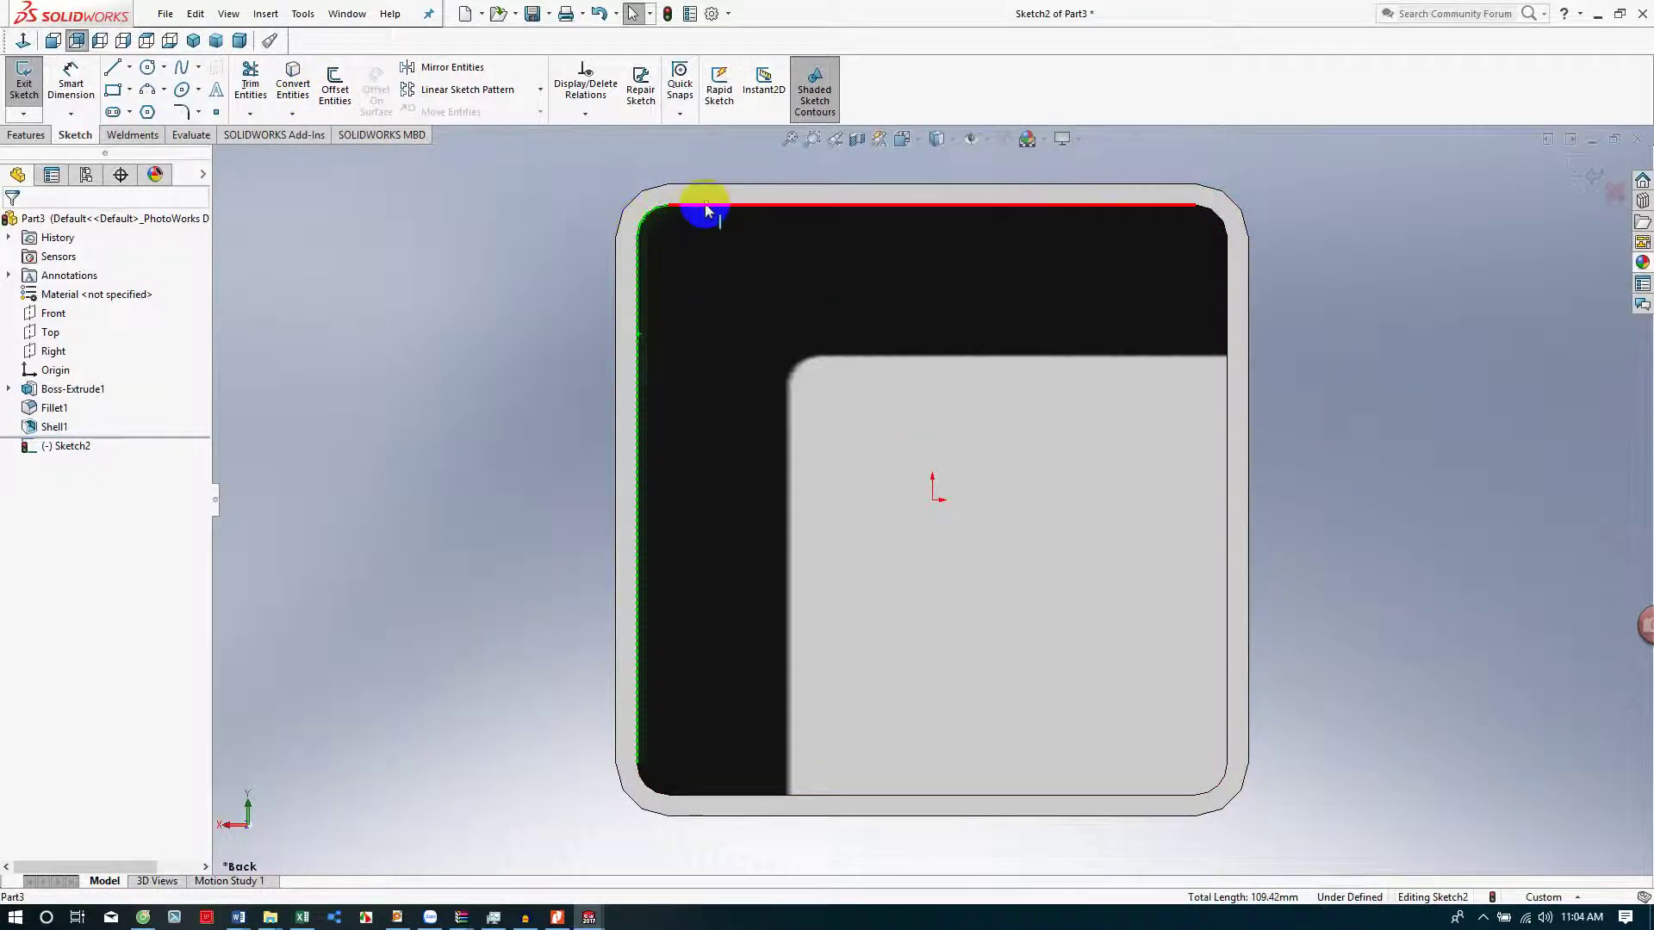
left_click(1219, 228, "ctrl")
left_click(1230, 285, "ctrl")
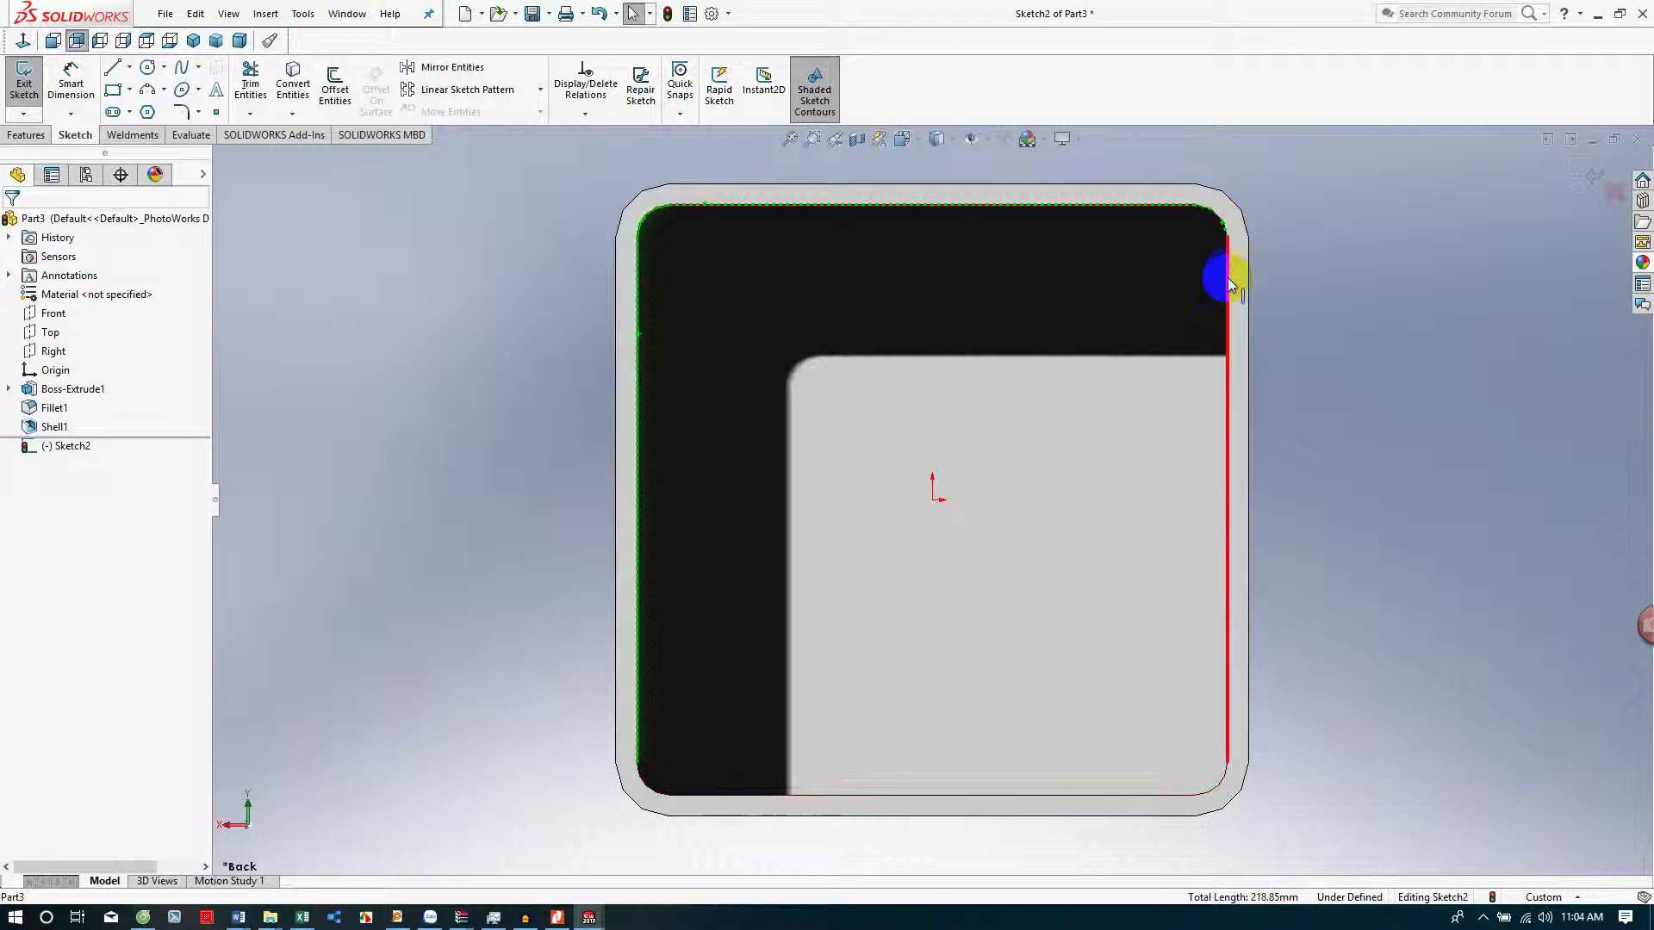
left_click(1217, 785, "ctrl")
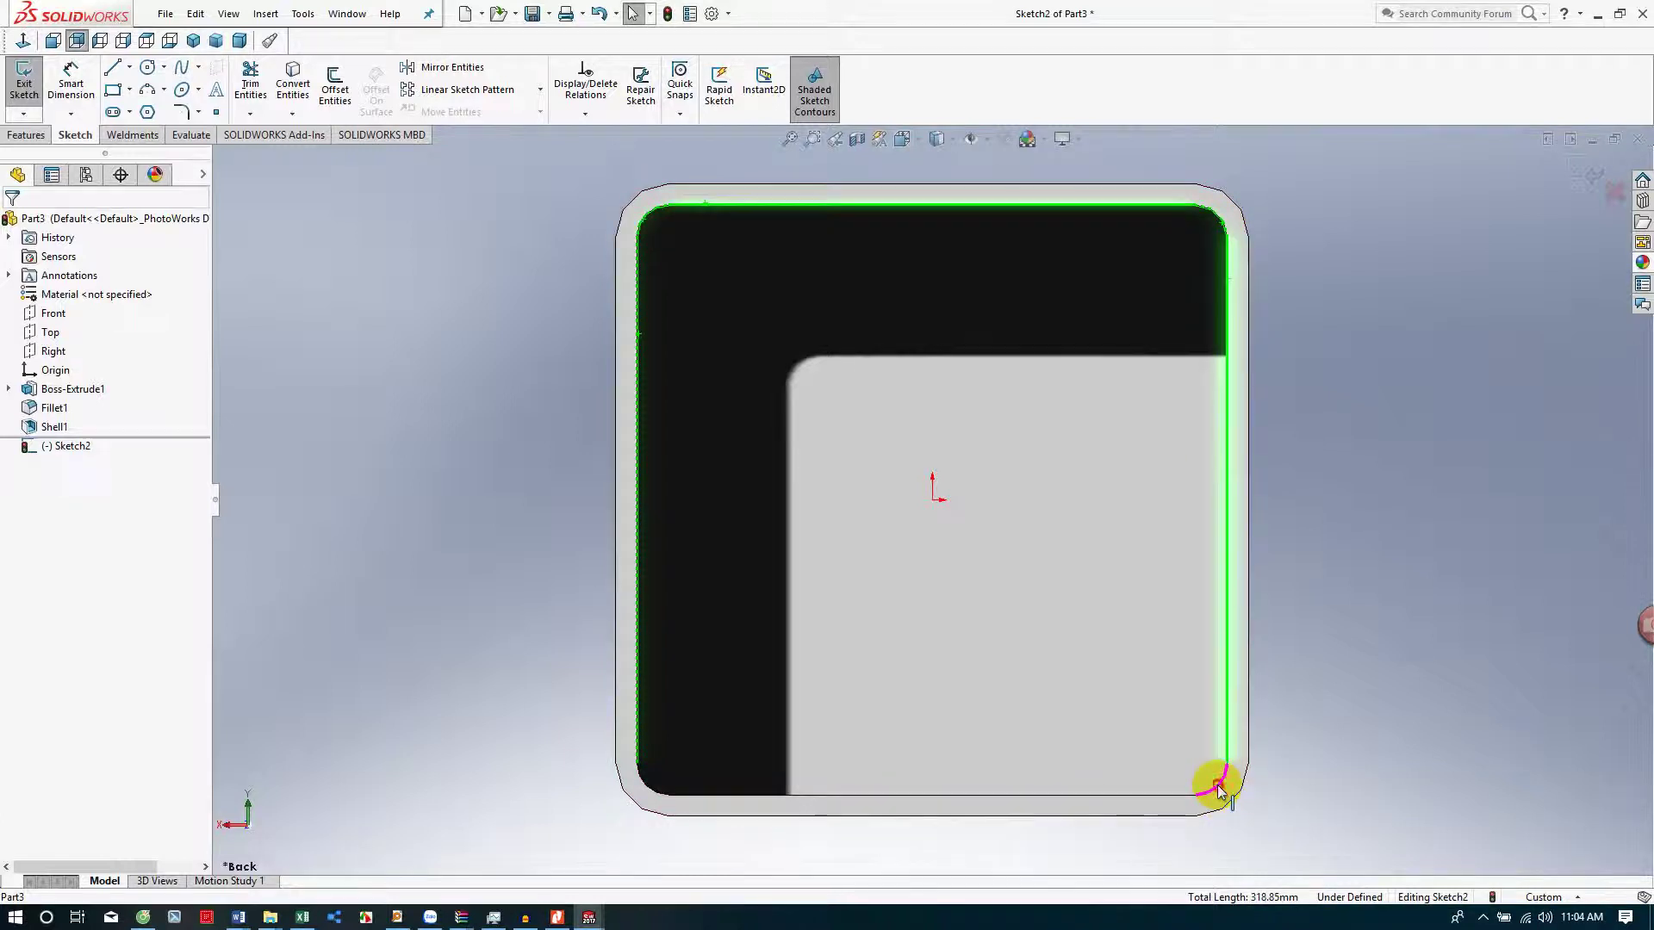
left_click(1162, 793, "ctrl")
left_click(653, 788, "ctrl")
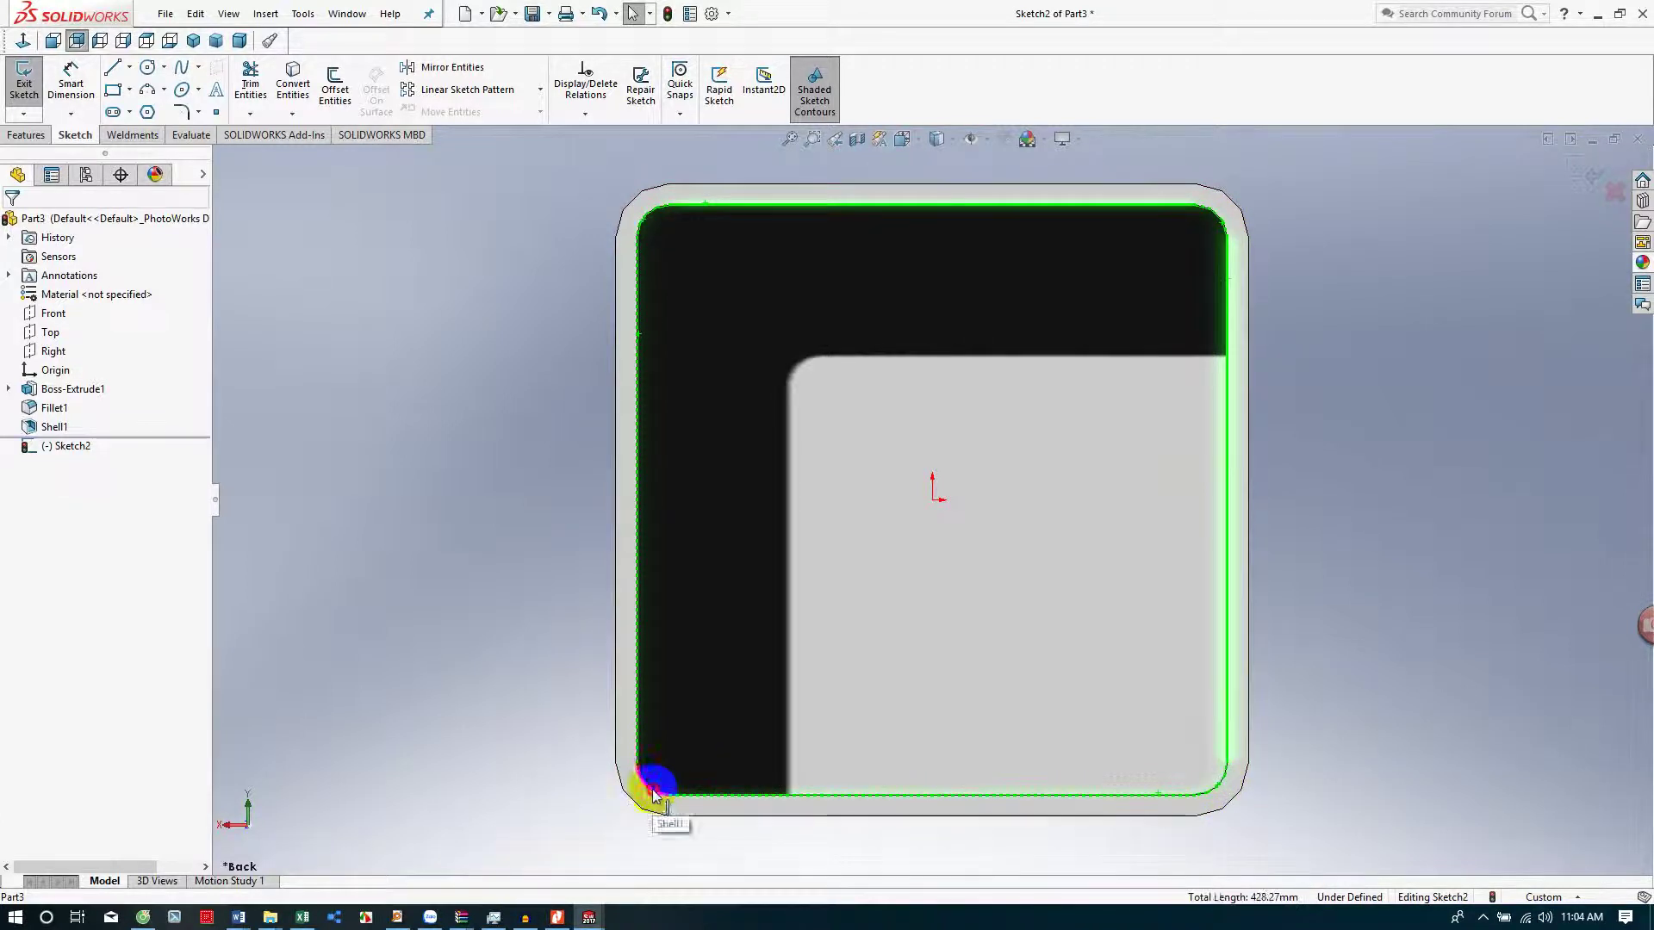
left_click(295, 86)
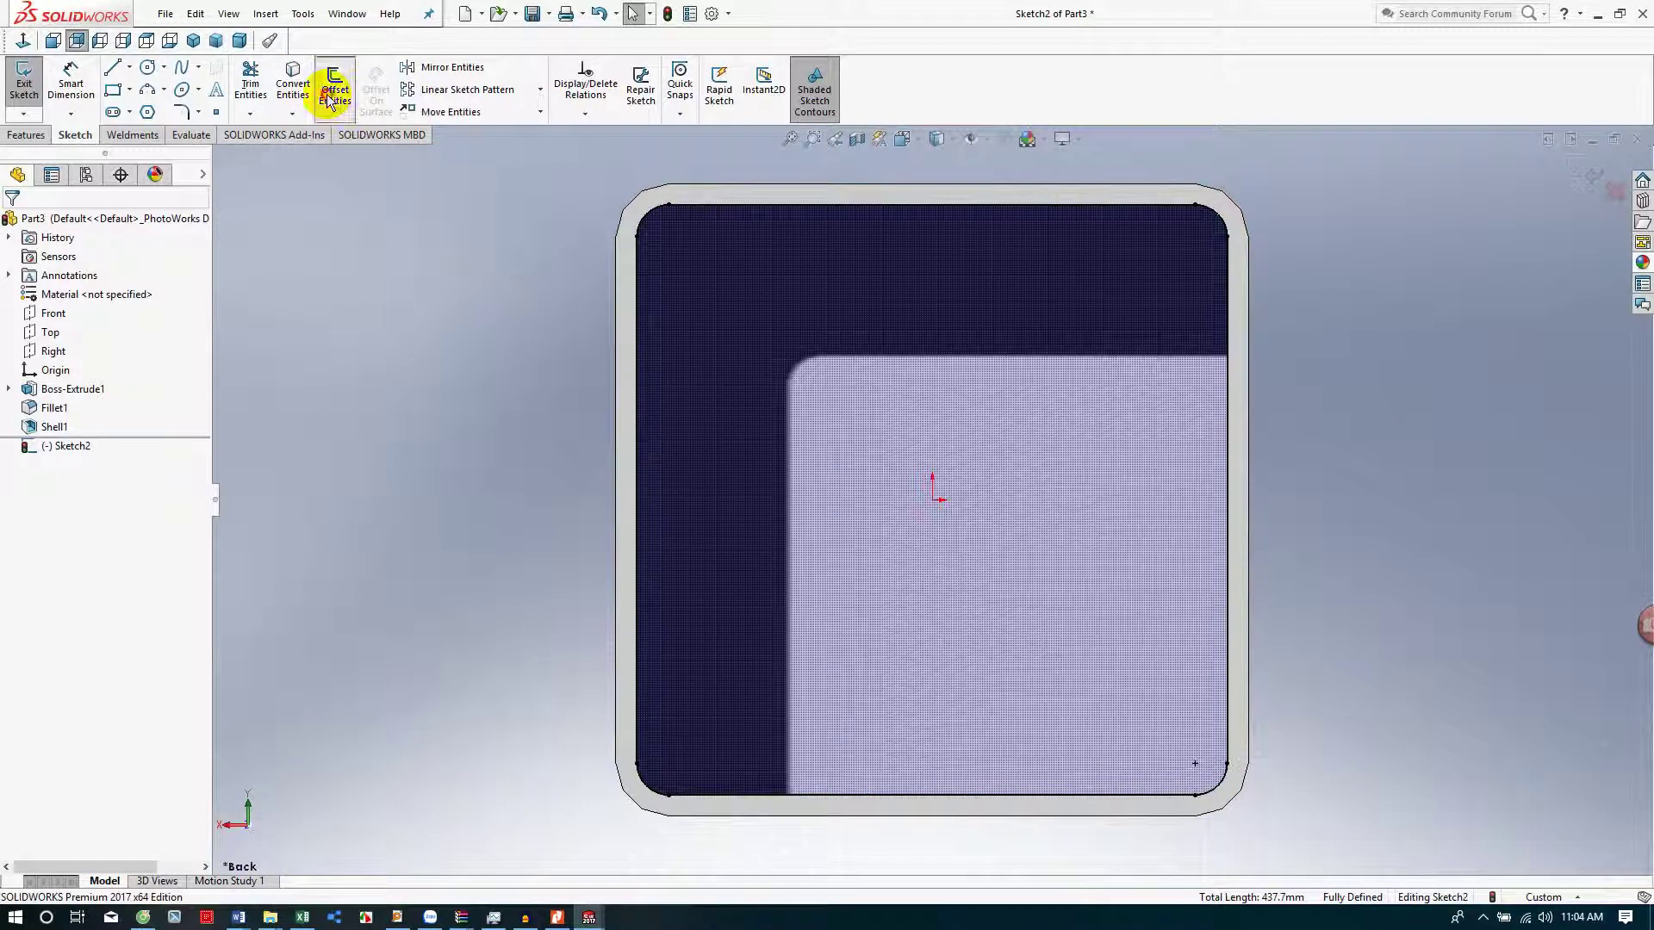
- Offset the converted inner loop outward by 2 mm onto the rim, with Add dimensions and Select chain enabled
left_click(331, 94)
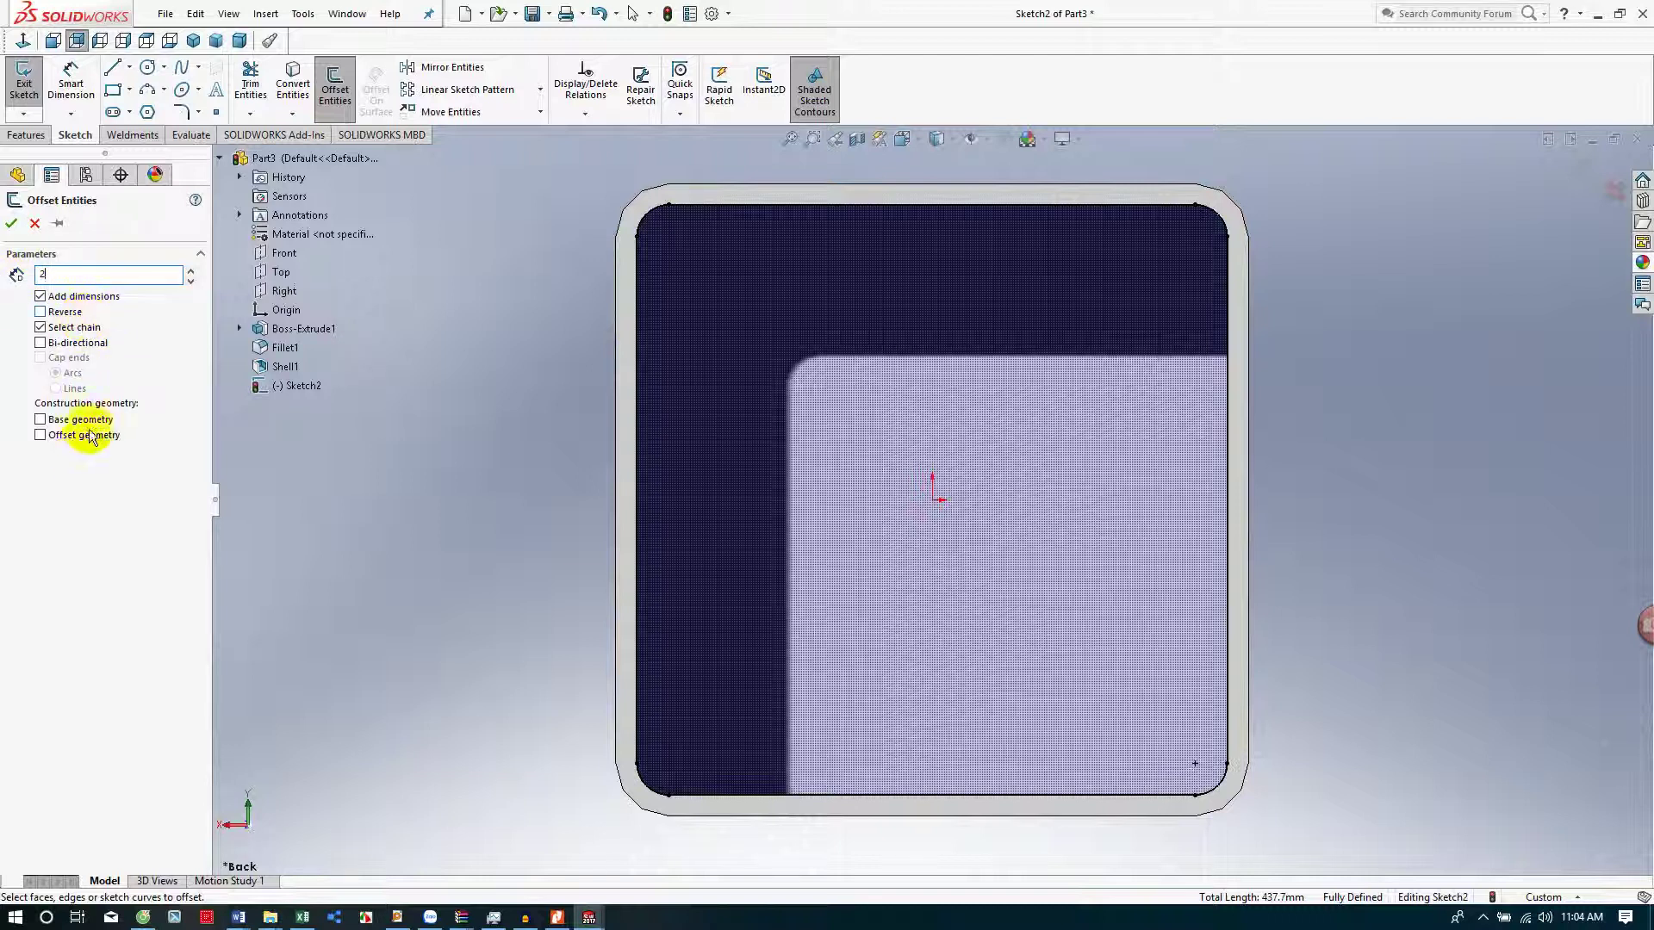
left_click(41, 312)
scroll(1125, 505, "down", 5)
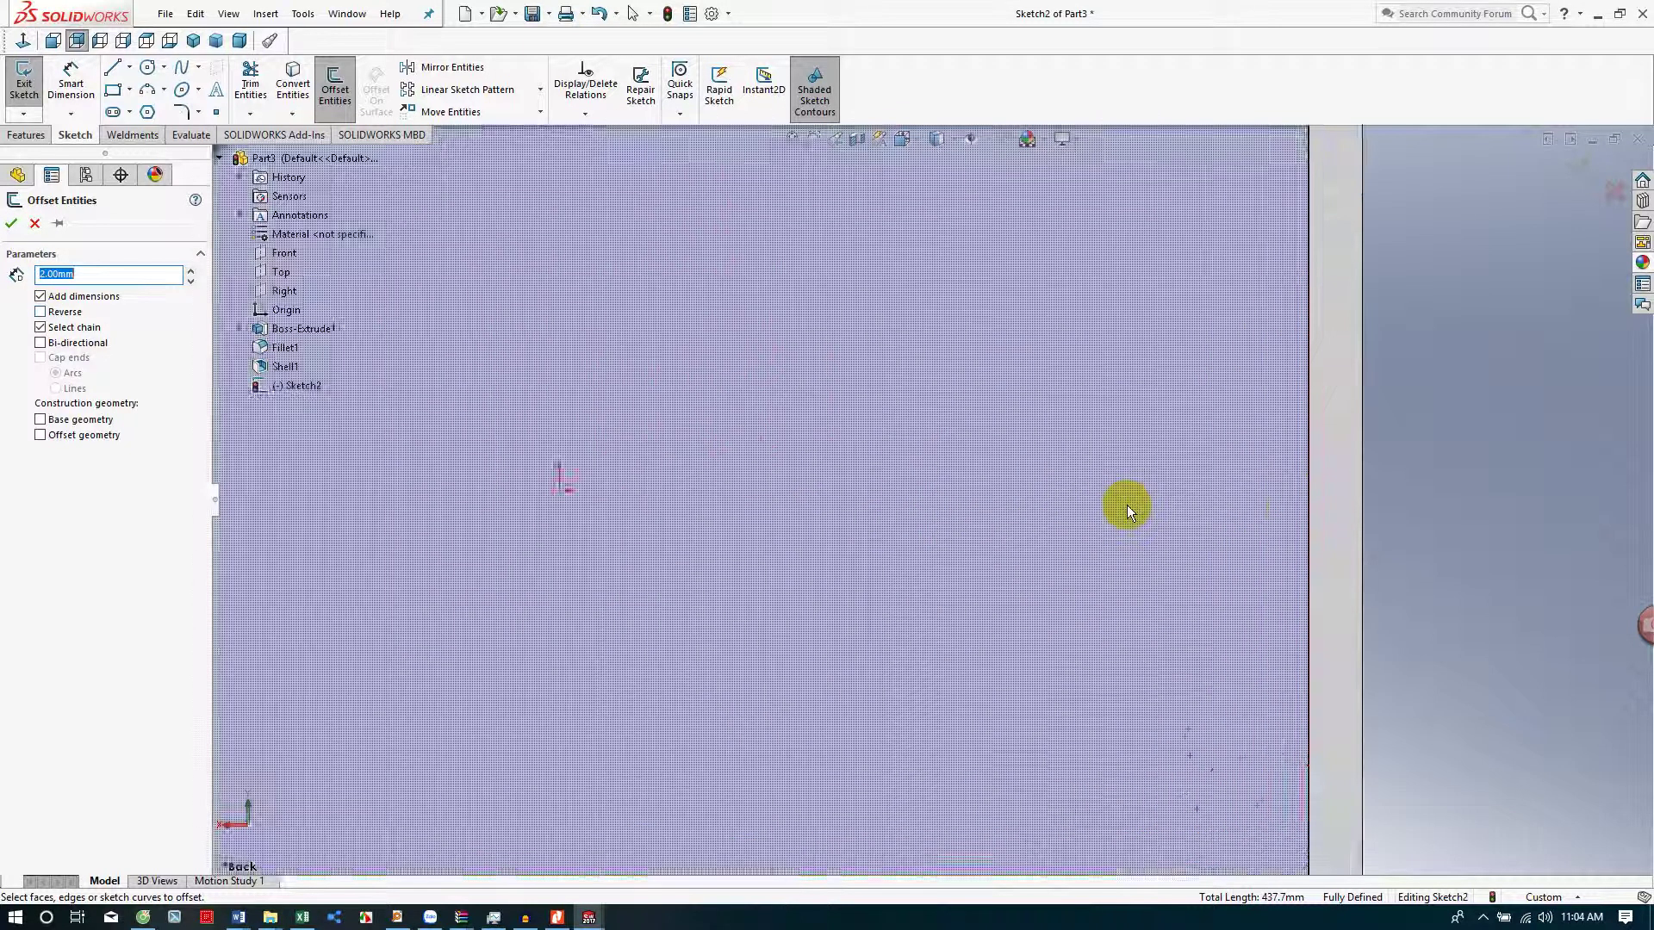
scroll(1104, 513, "up", 5)
middle_click_drag(1104, 513, 1016, 405)
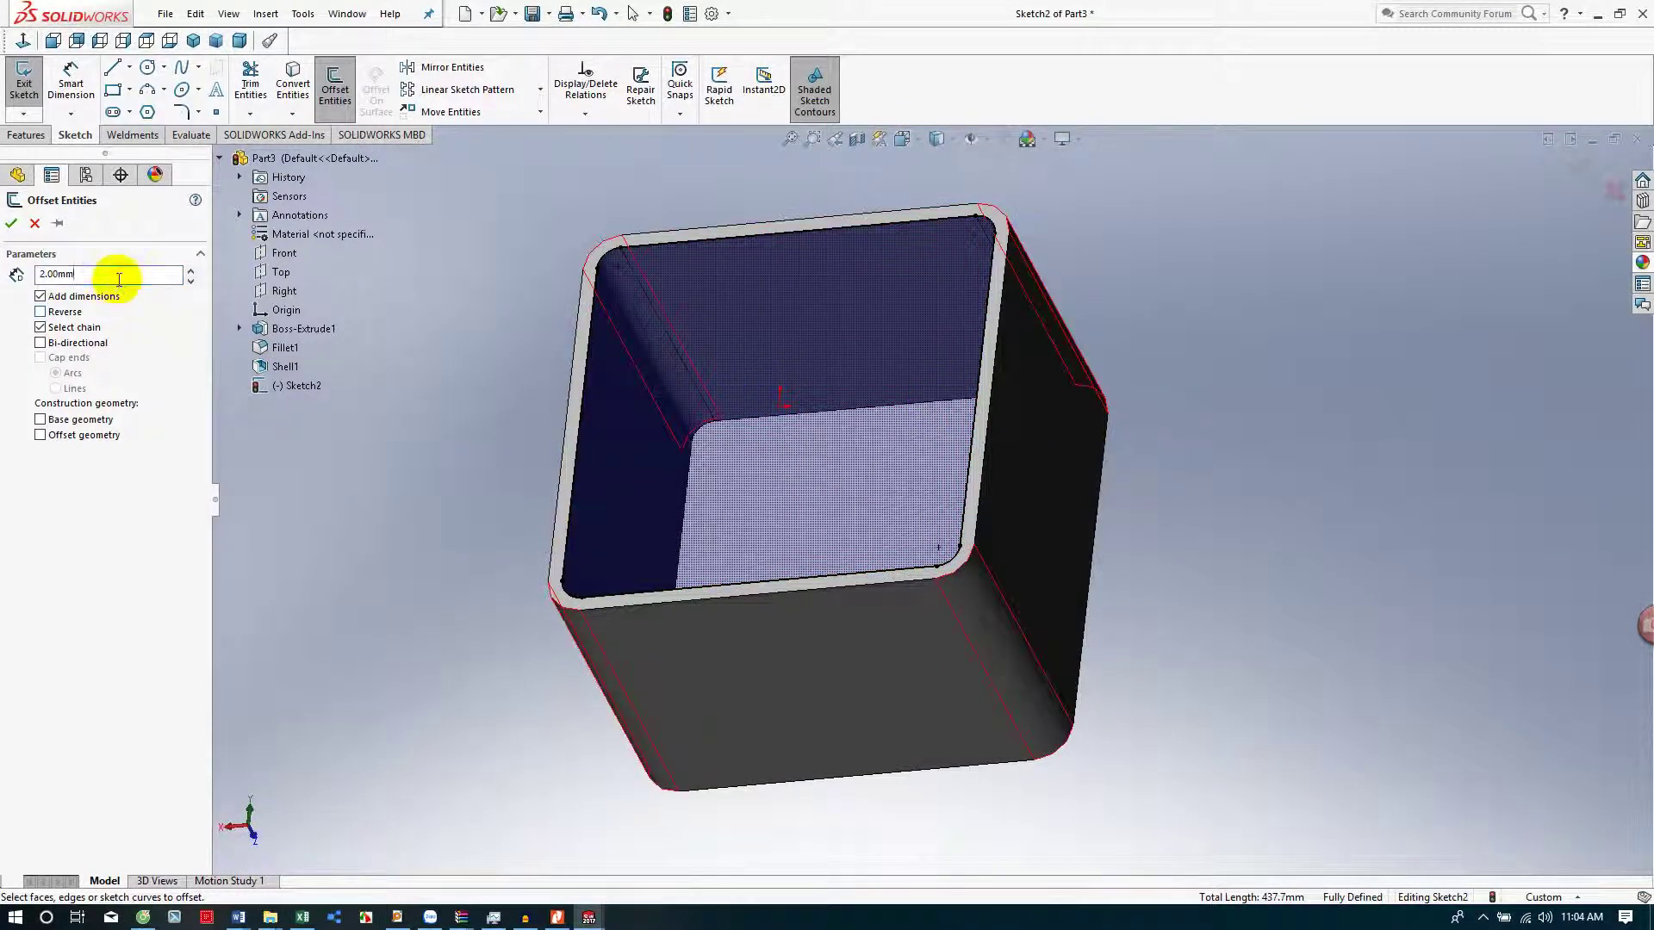
key("Return")
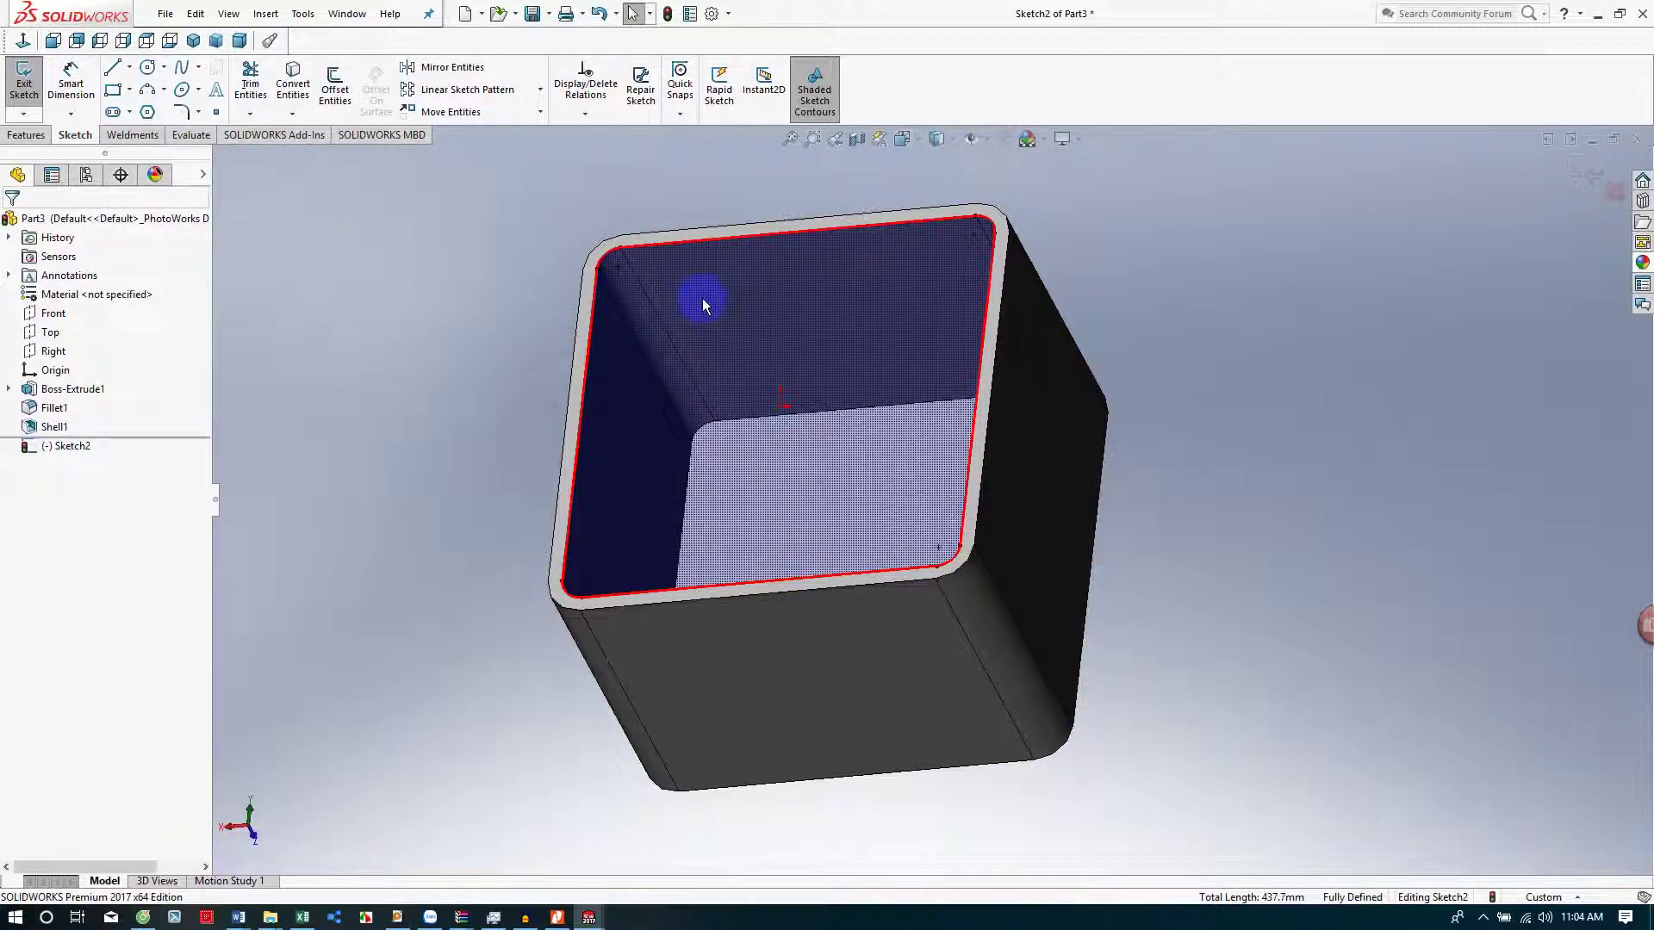
key("ctrl+2")
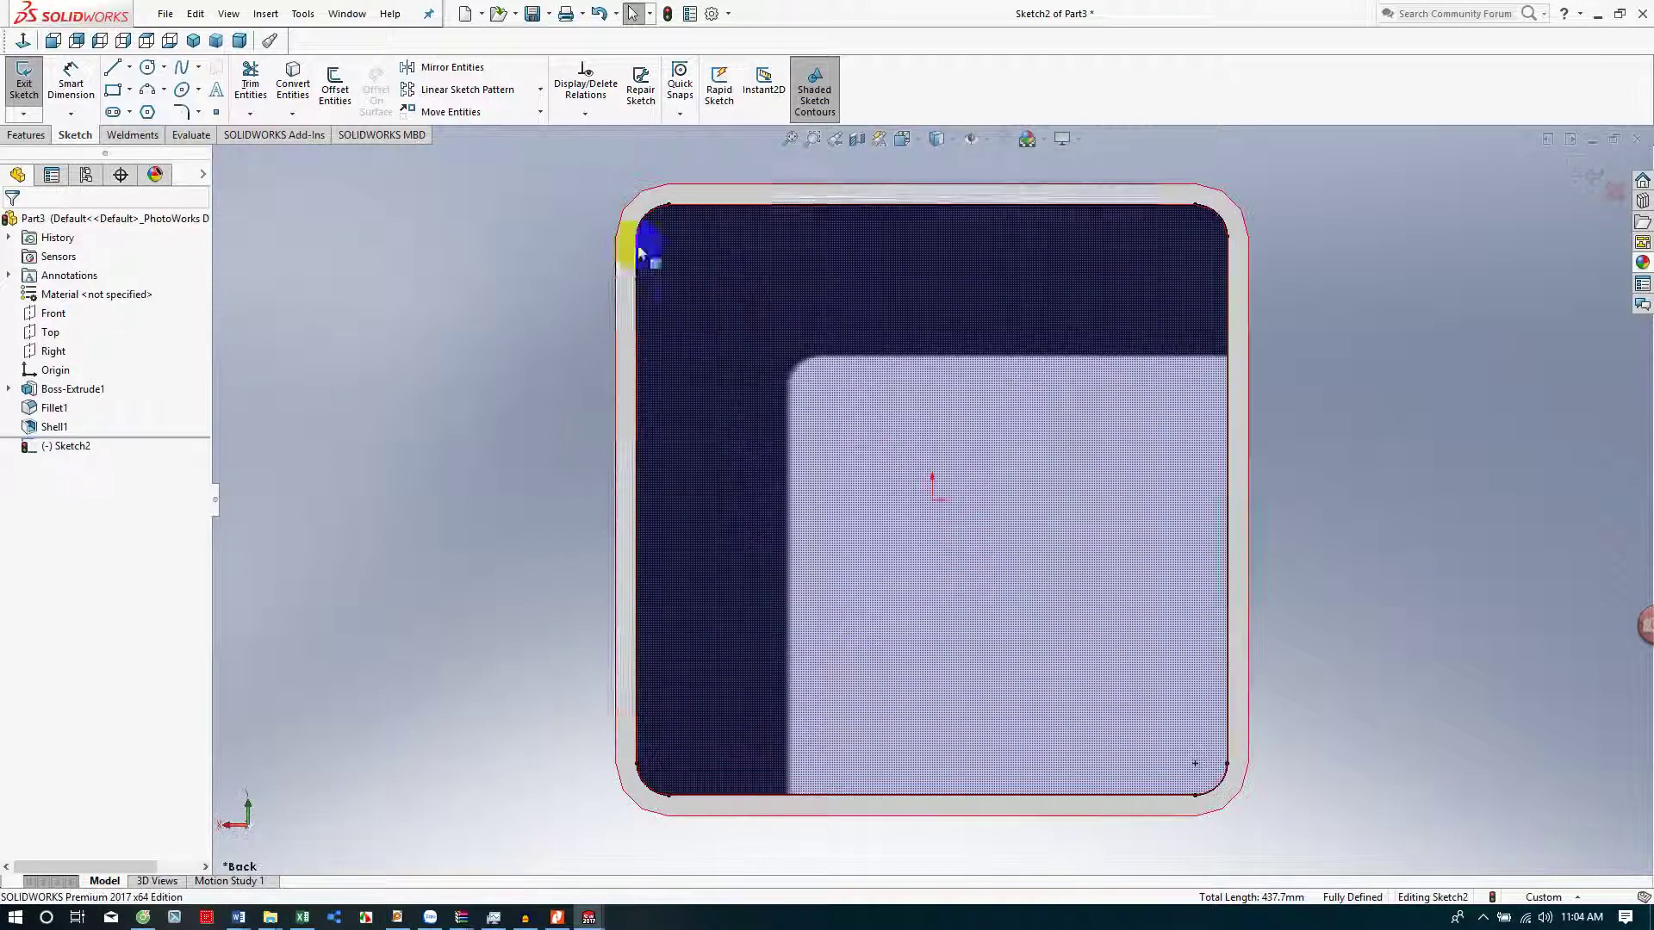
mouse_move(620, 217)
left_mouse_down()
mouse_move(728, 349)
mouse_move(1269, 779)
left_mouse_up()
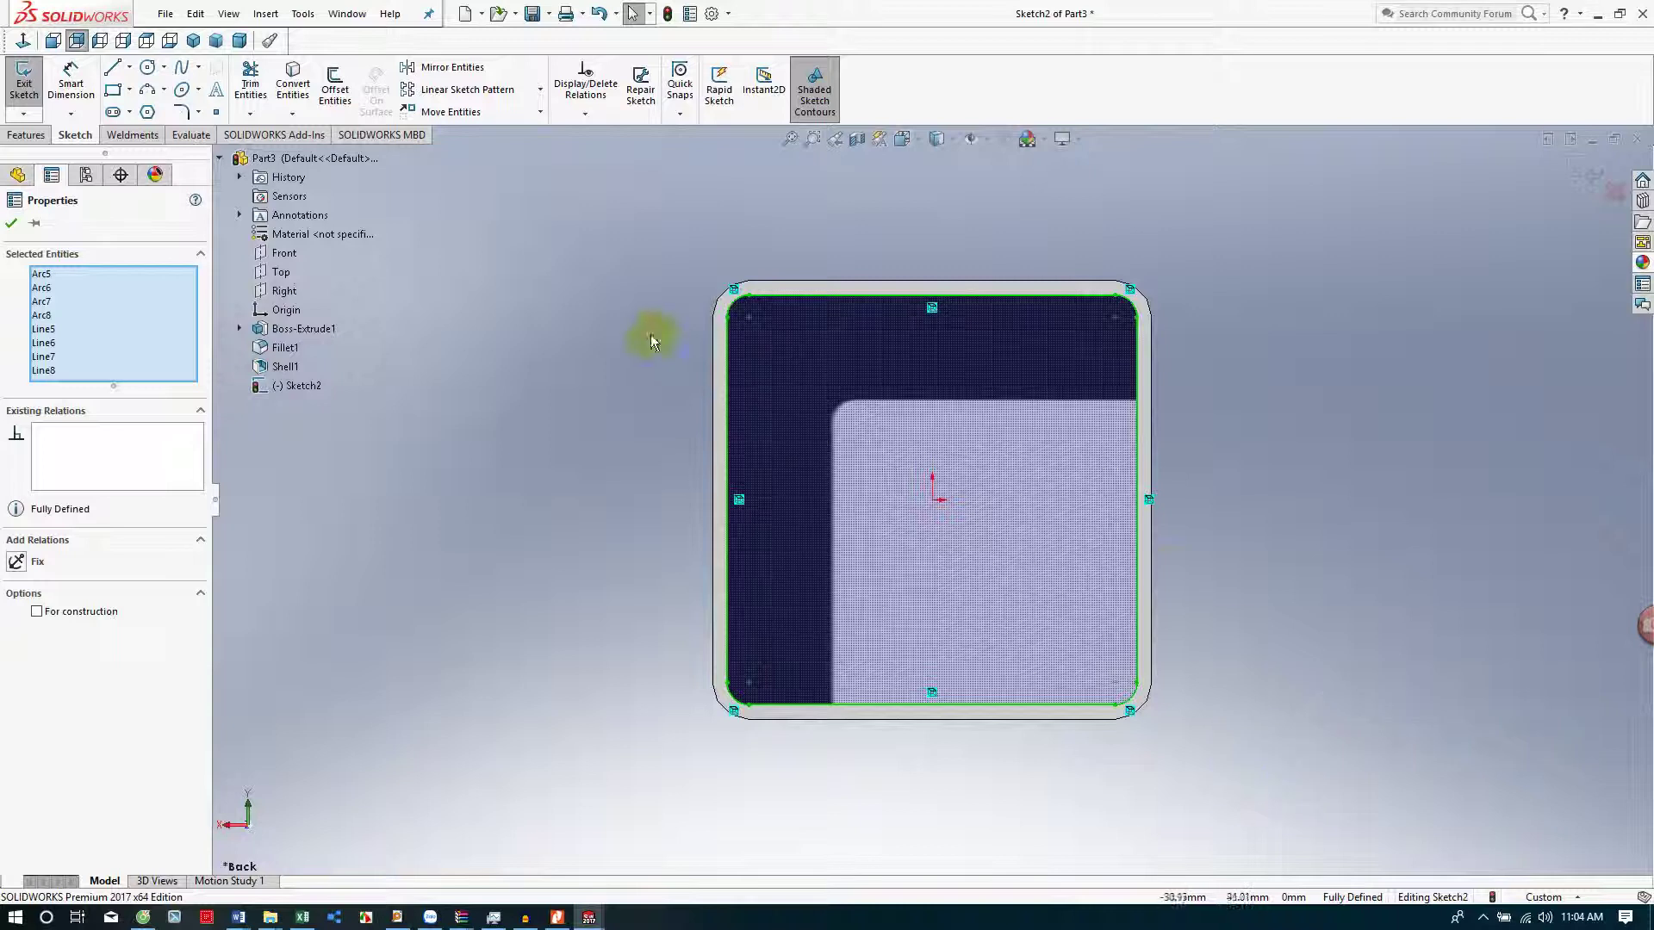
left_click(335, 86)
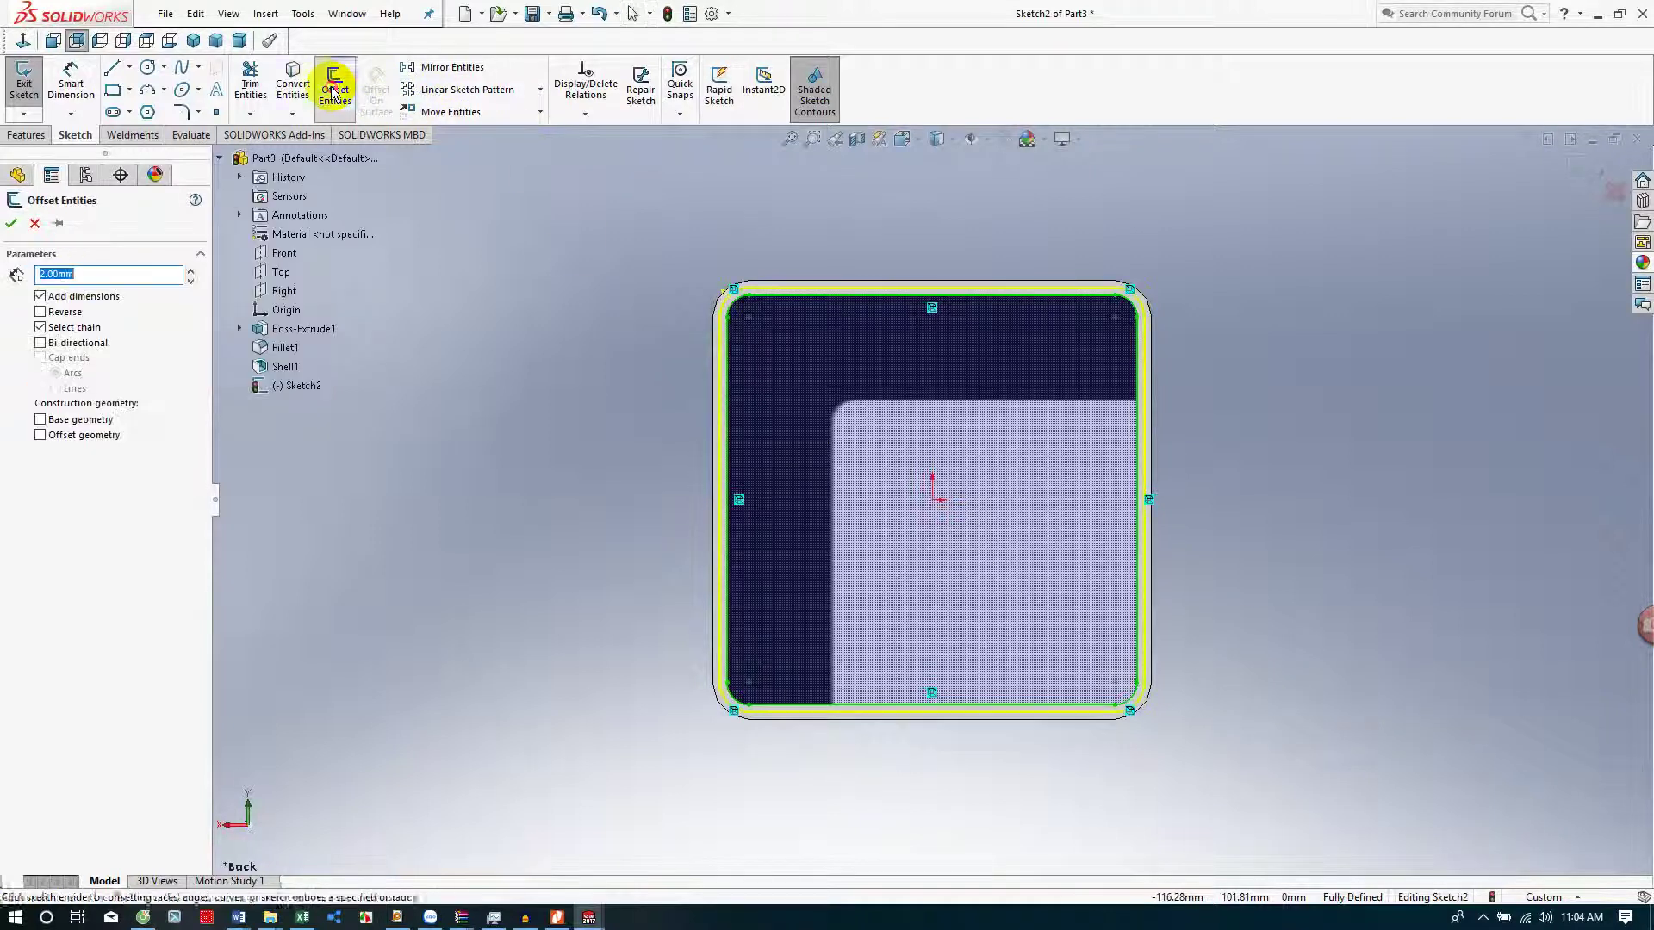
left_click(11, 224)
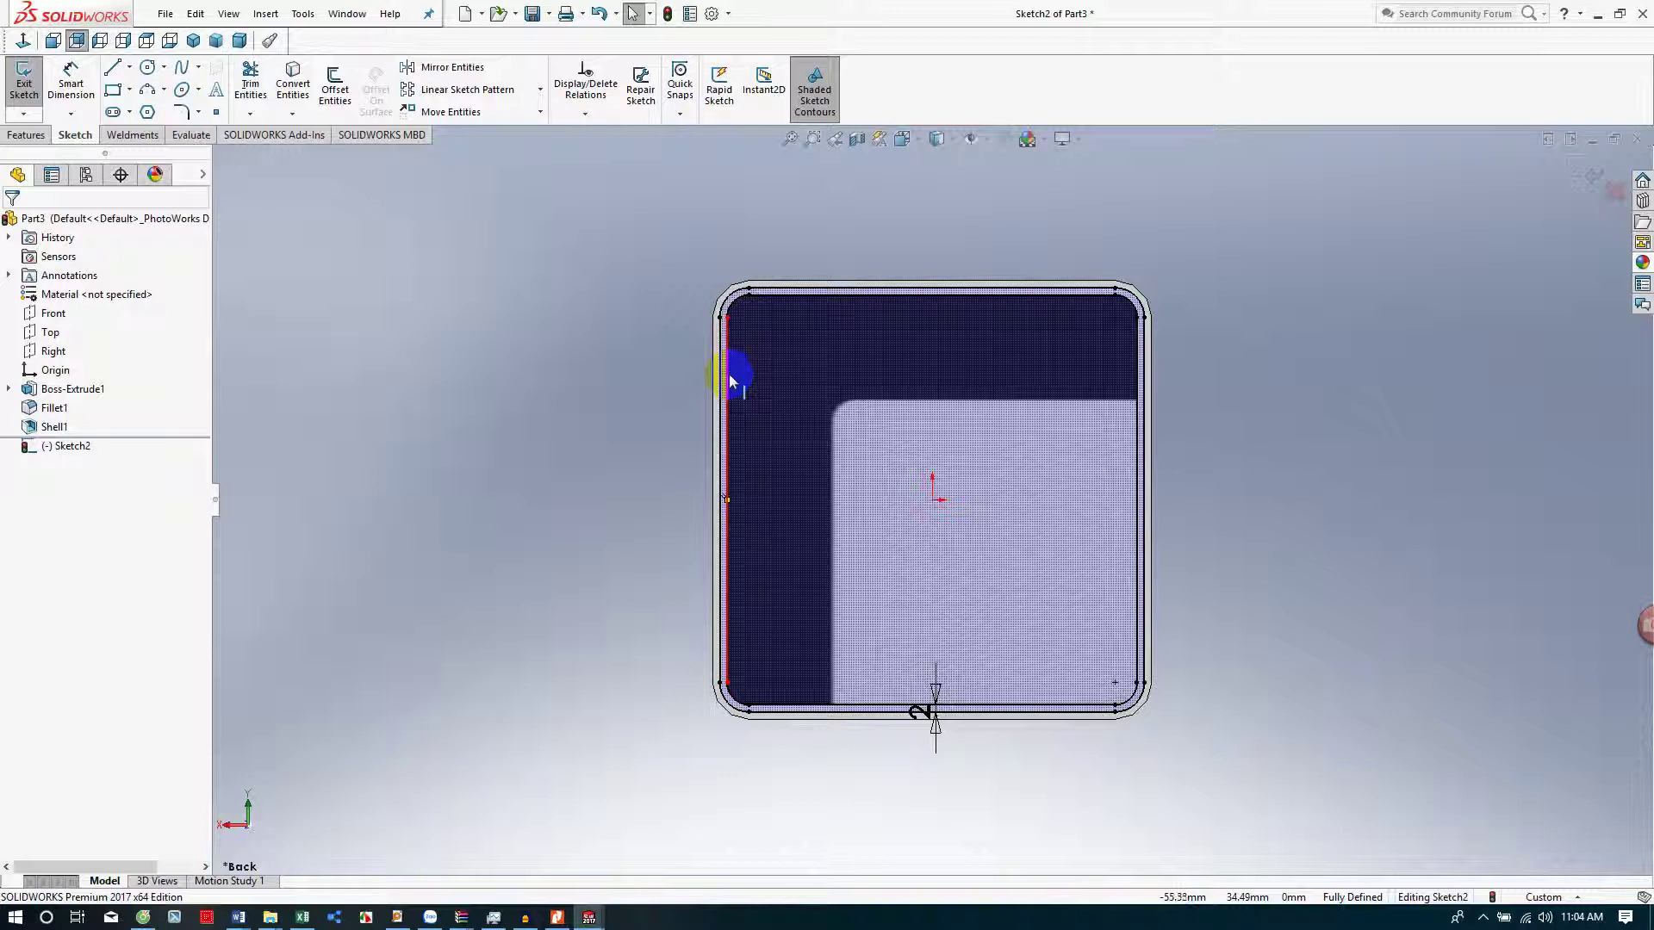
left_click(729, 374)
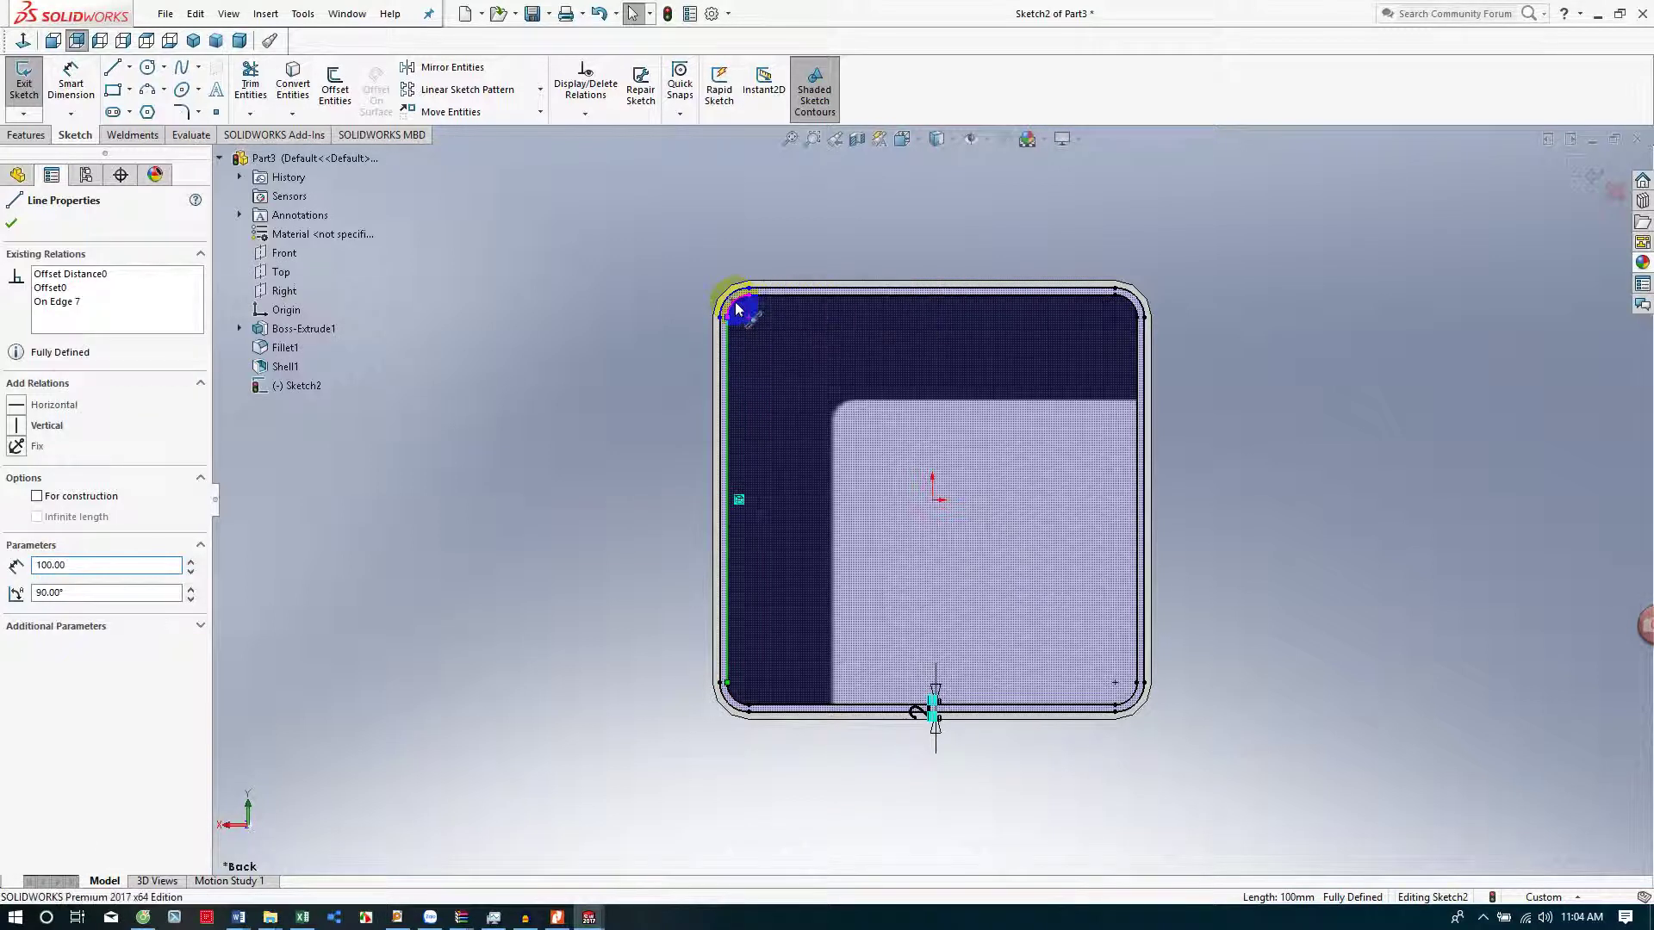
left_click(814, 303, "ctrl")
left_click(816, 303, "ctrl")
left_click(1119, 298, "ctrl")
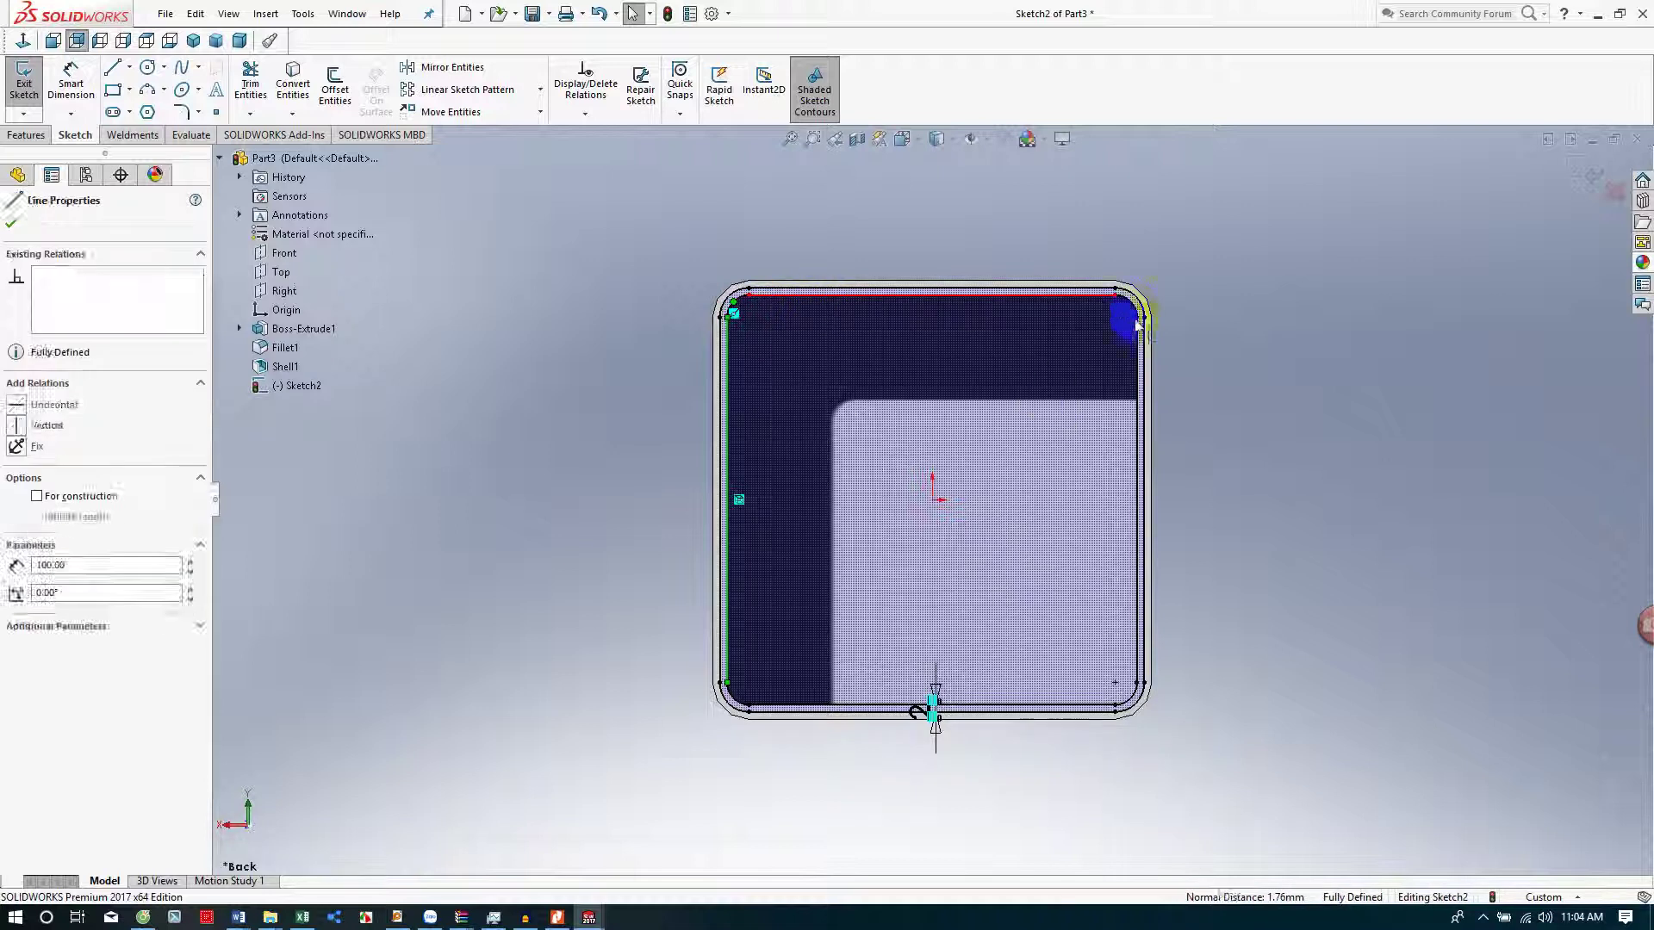
left_click(1360, 374)
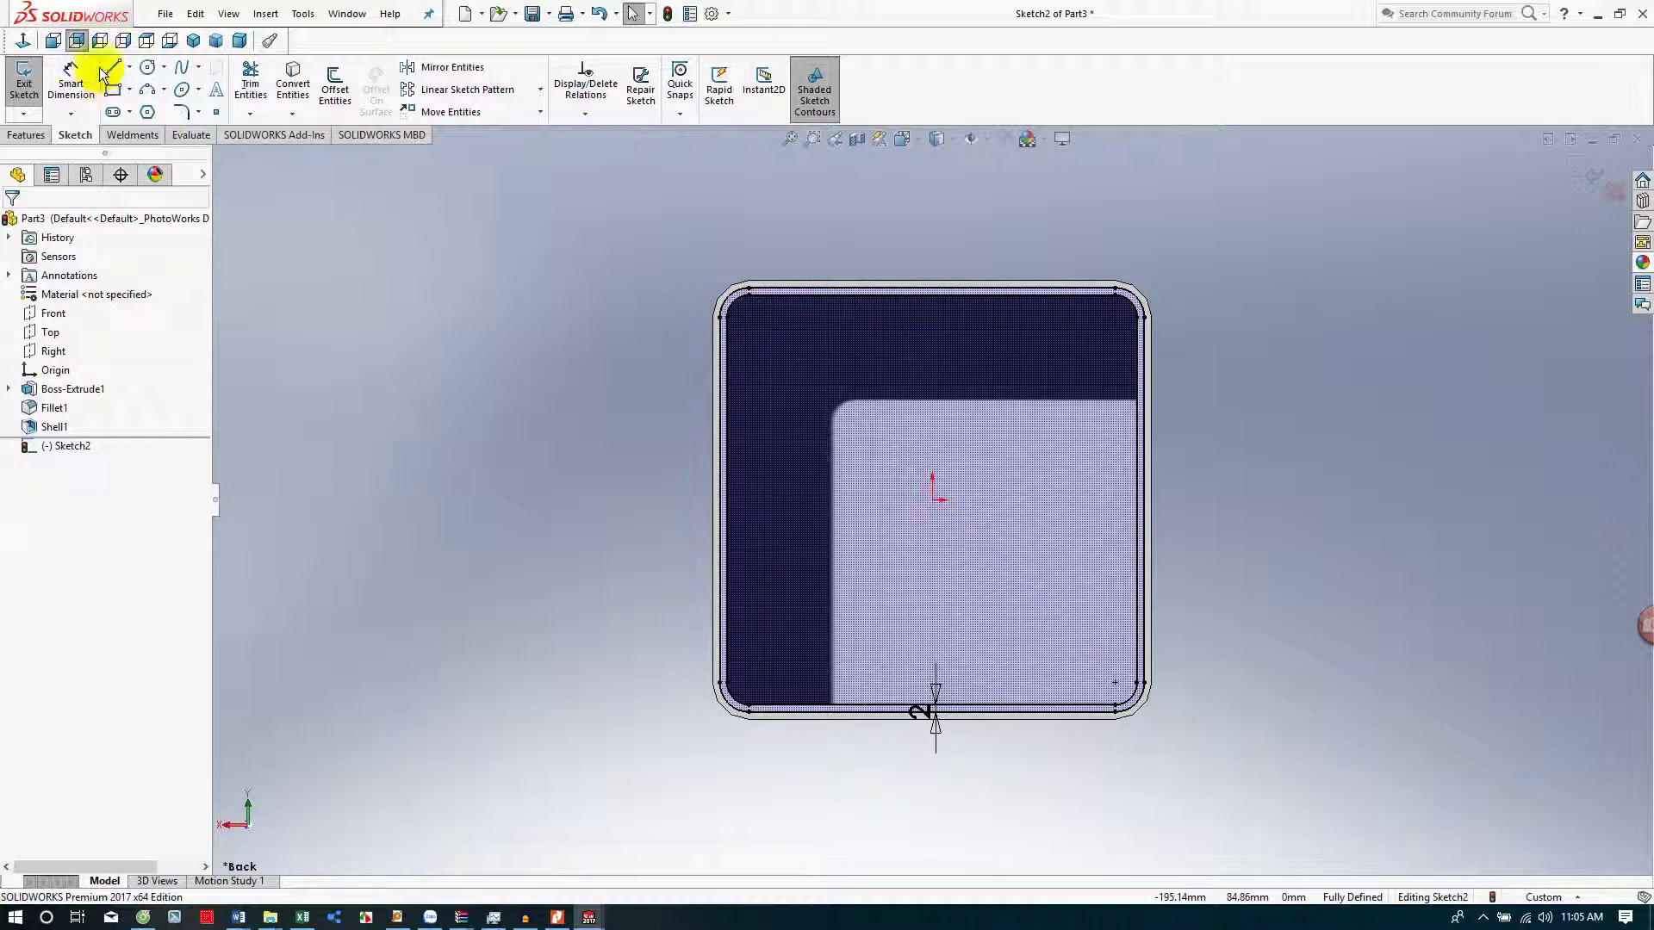
- Extrude the 2 mm rim profile outward as a 25 mm blind boss, forming a raised lip on the shelled box
left_click(26, 135)
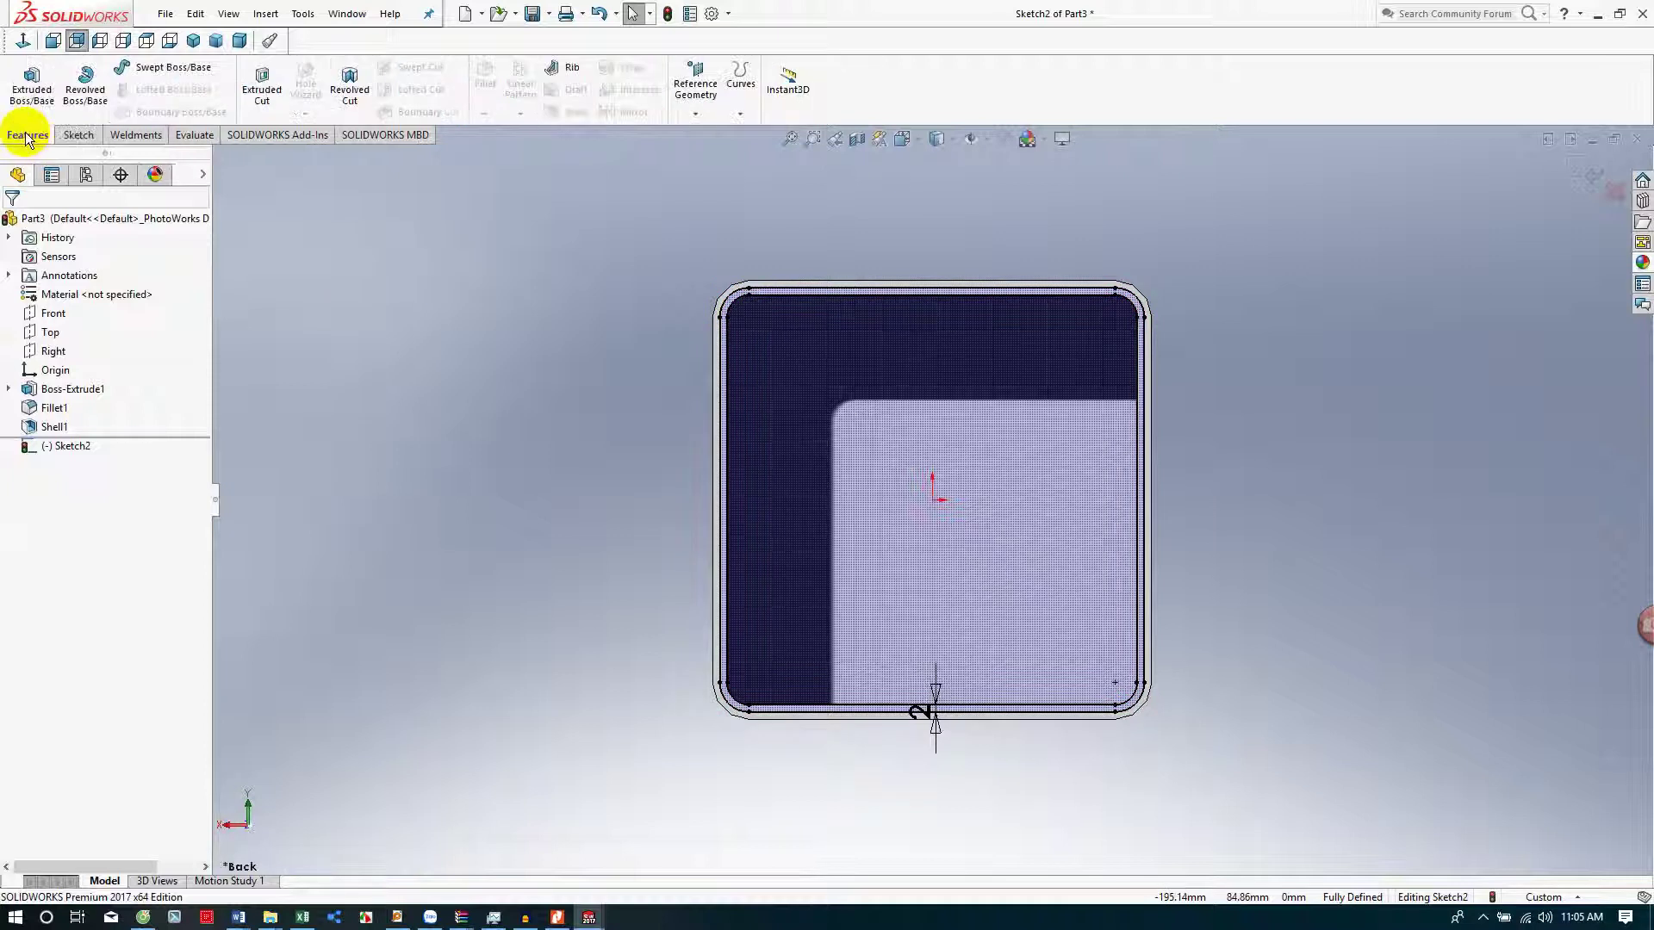
left_click(31, 86)
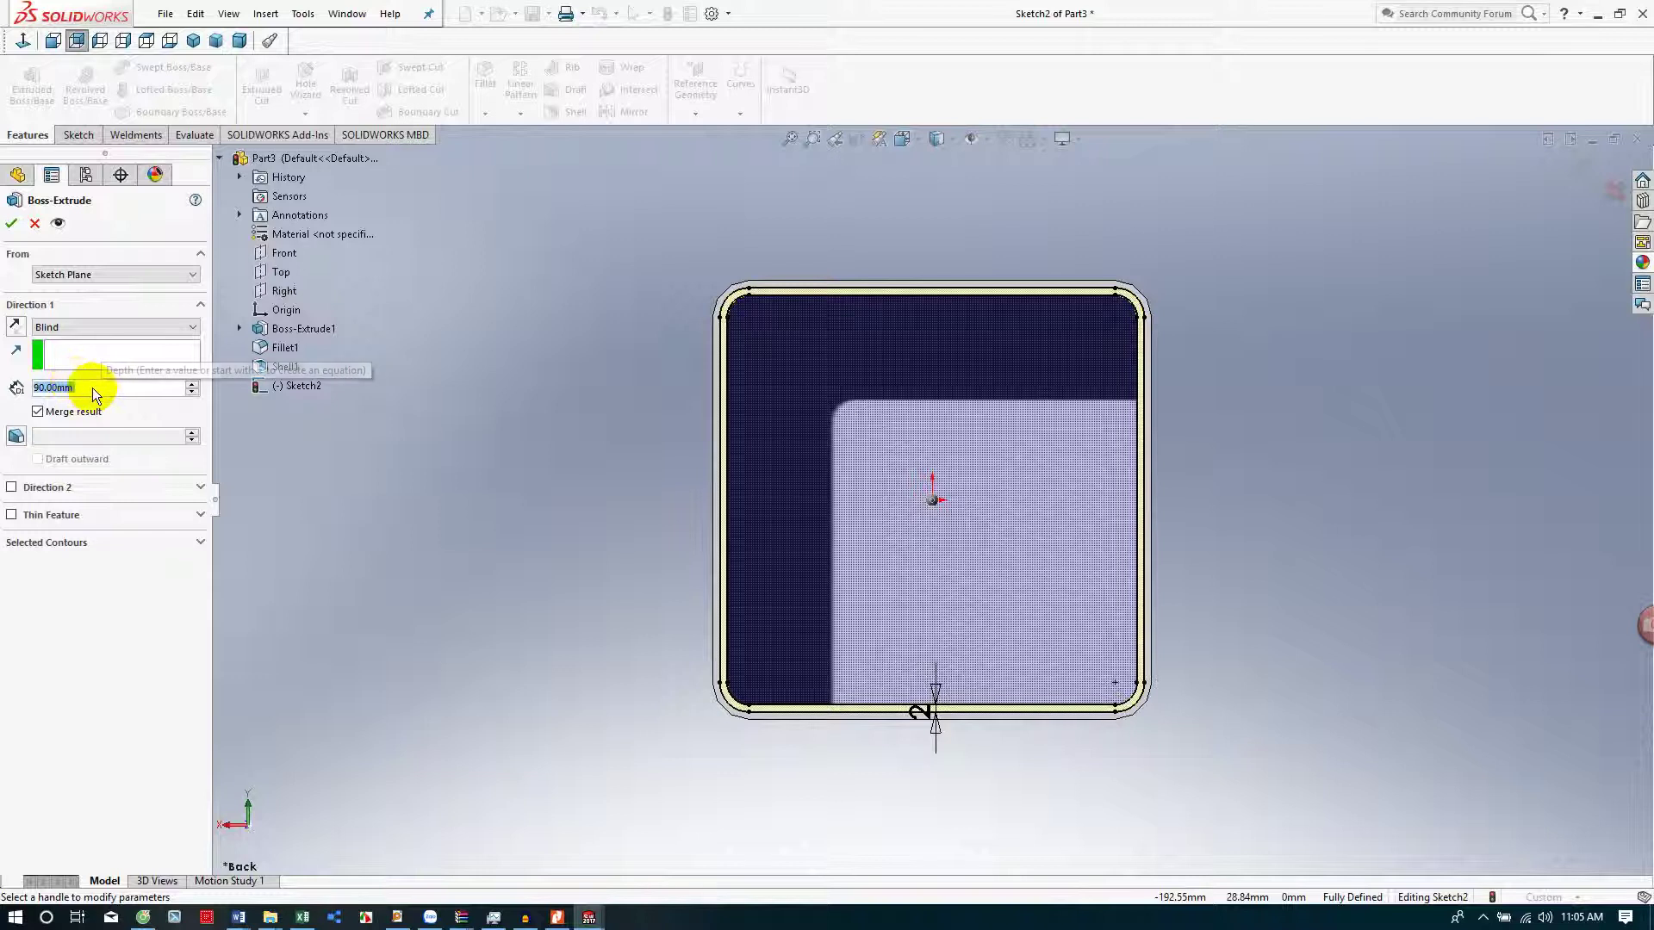
type("25")
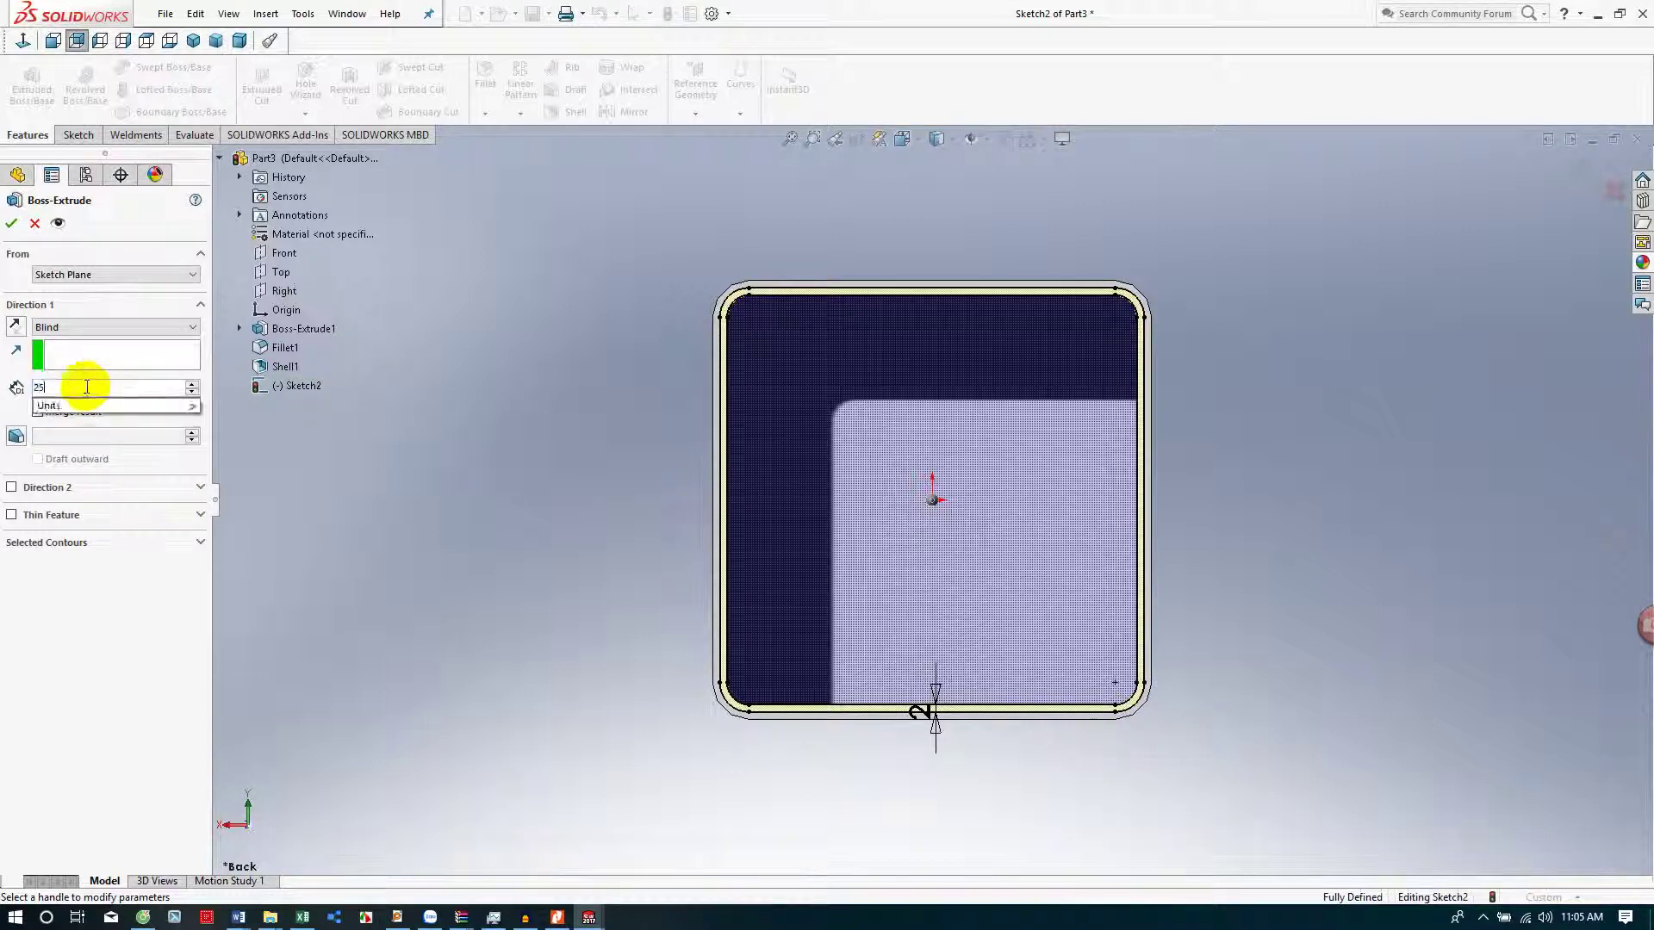
key("Return")
middle_click_drag(807, 610, 852, 517)
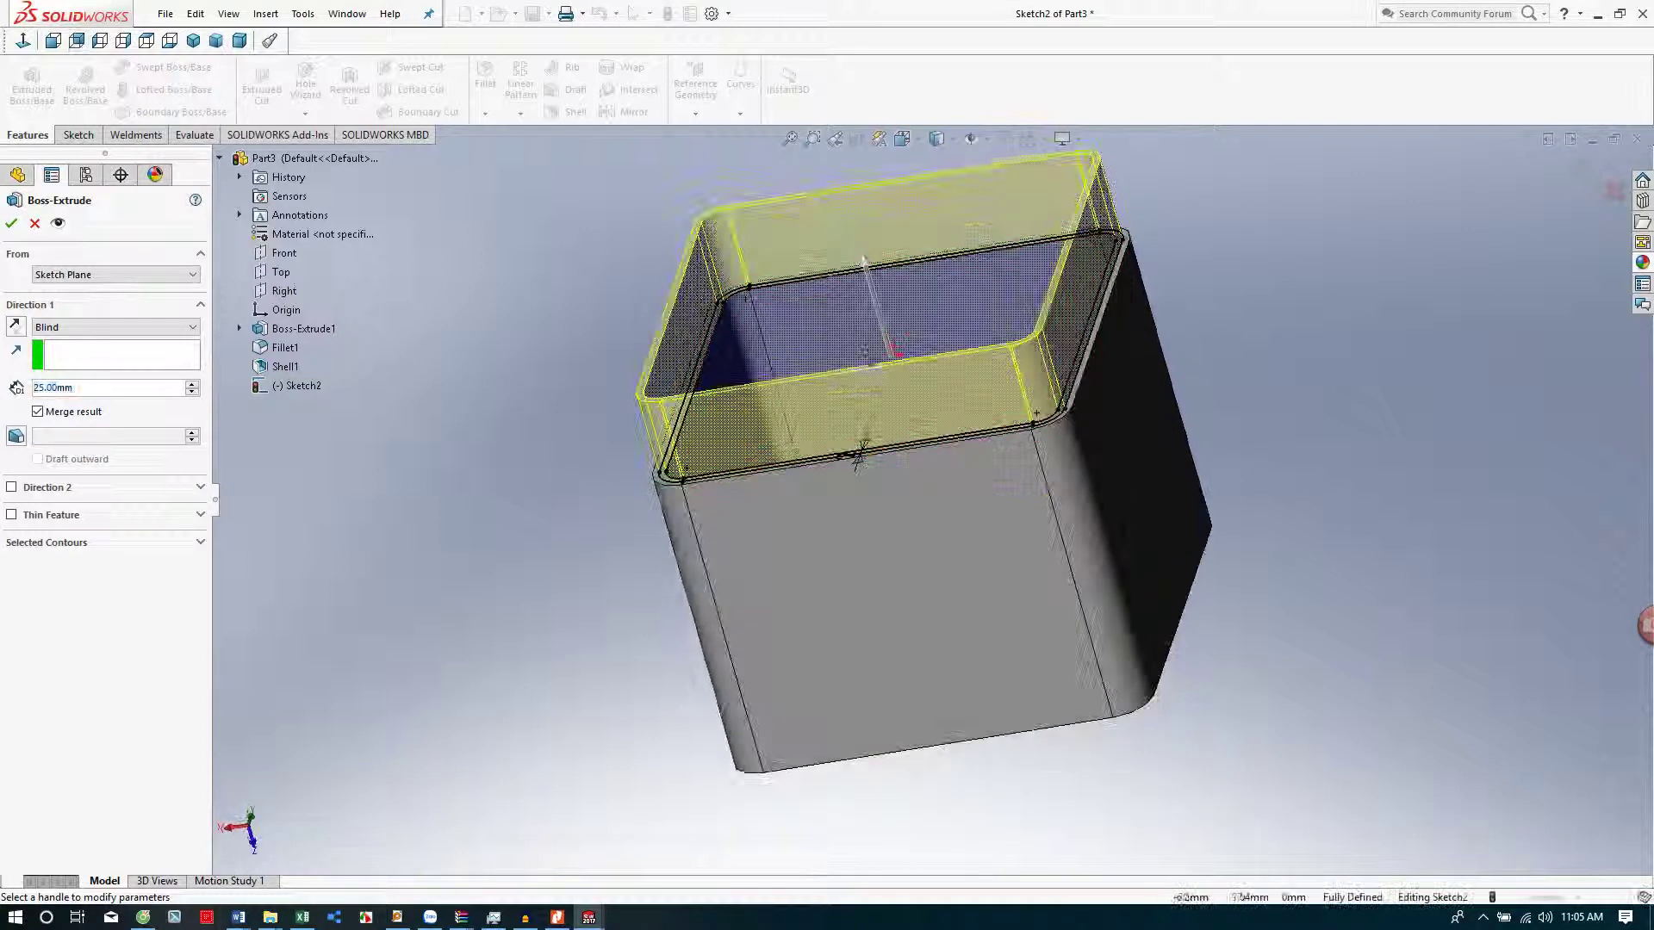
left_click(8, 225)
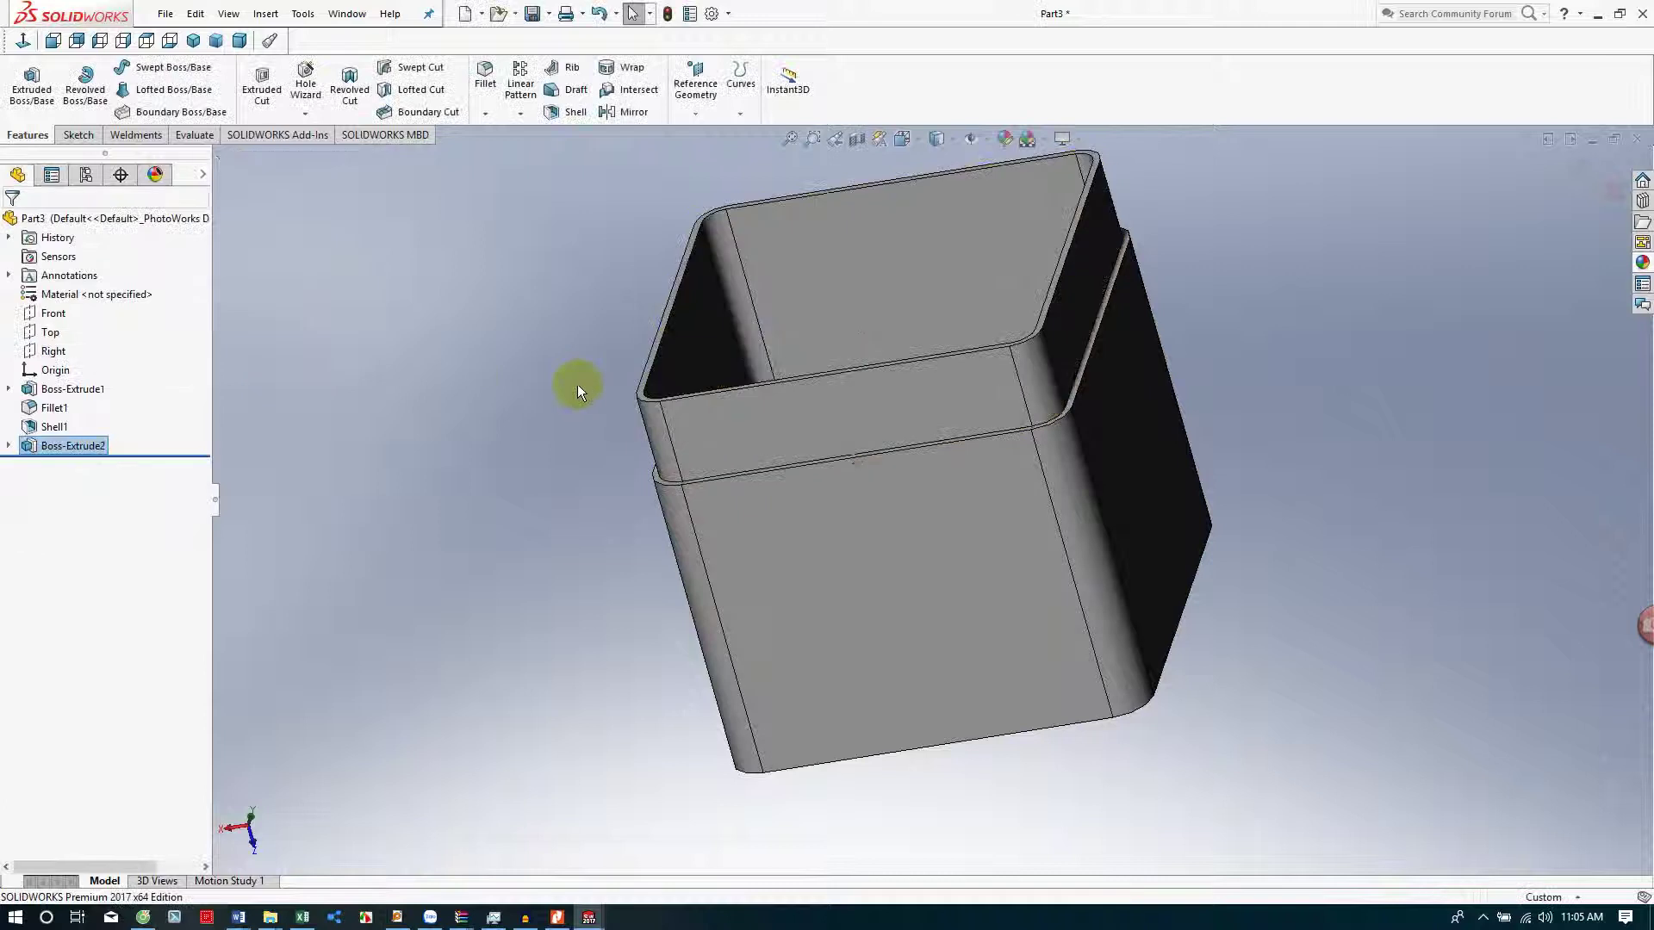
middle_click_drag(928, 473, 886, 516)
scroll(1075, 441, "up", 3)
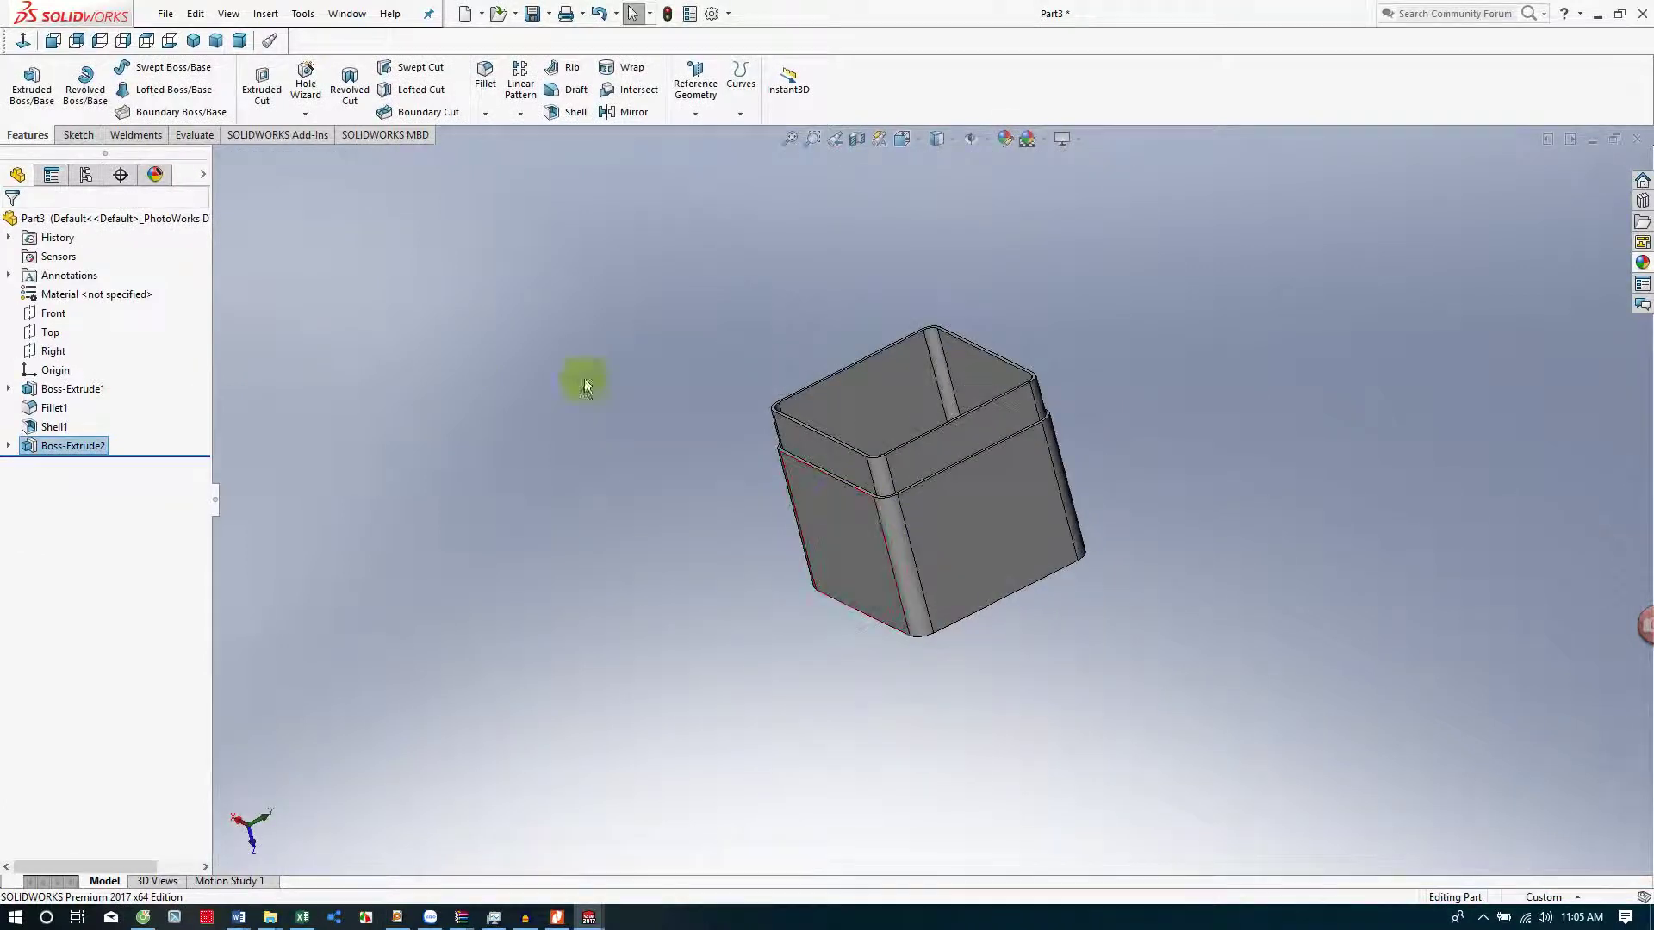
- Save the box part in the BAI GIANG SOLIDWORK folder as "part 2"
left_click(173, 16)
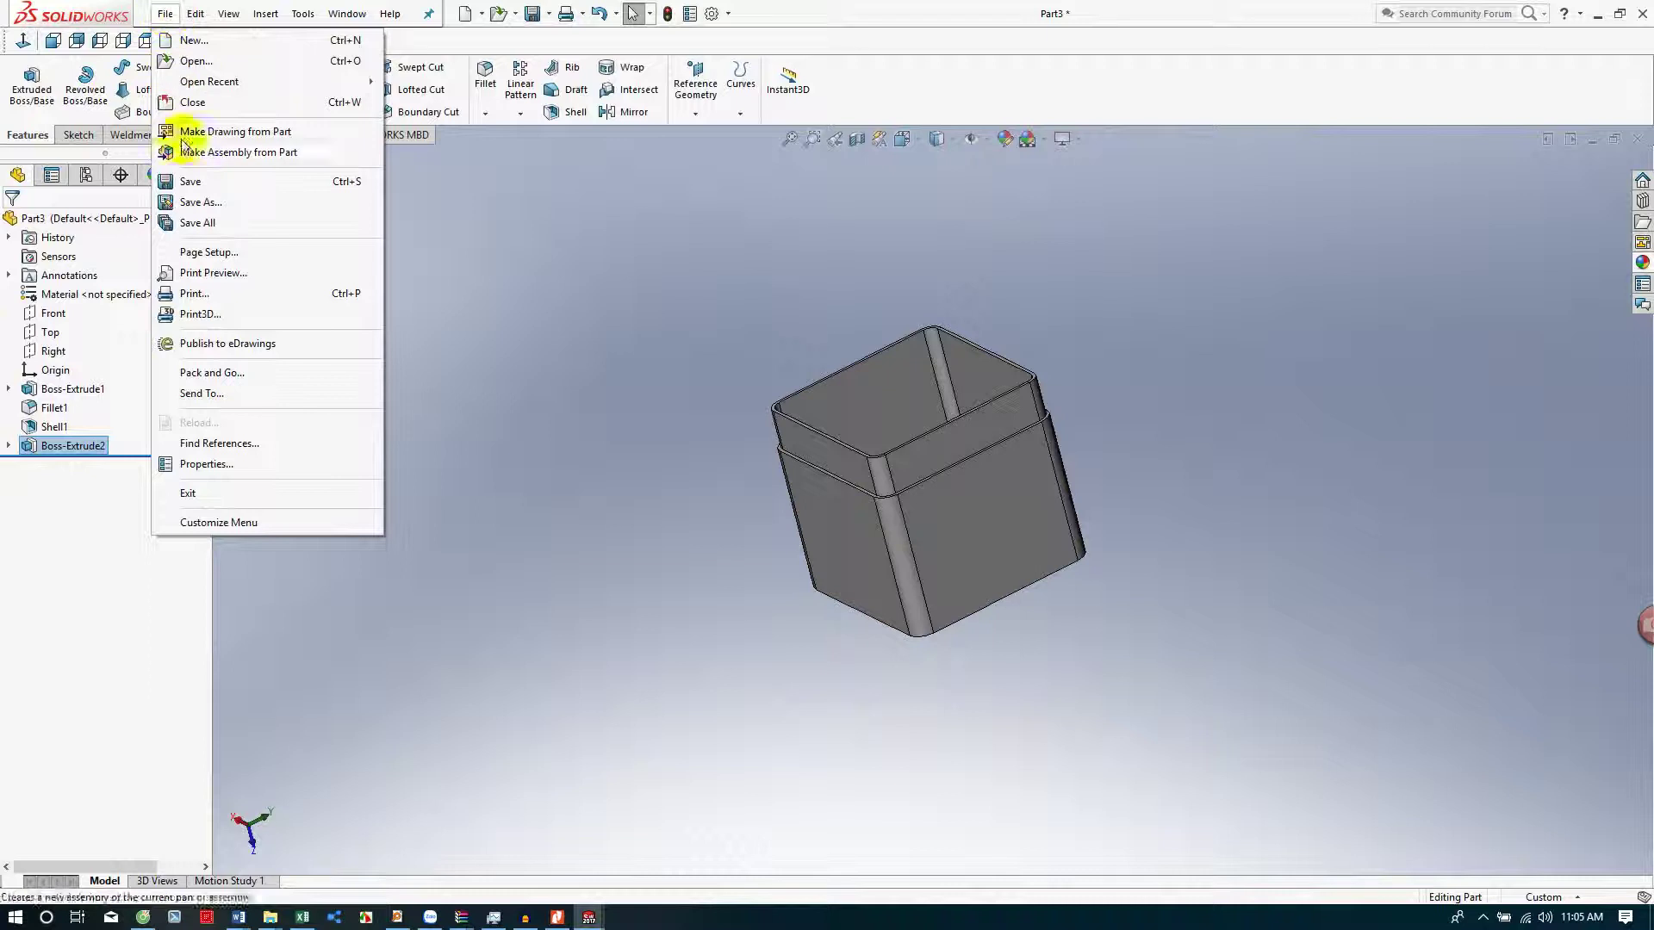
left_click(190, 181)
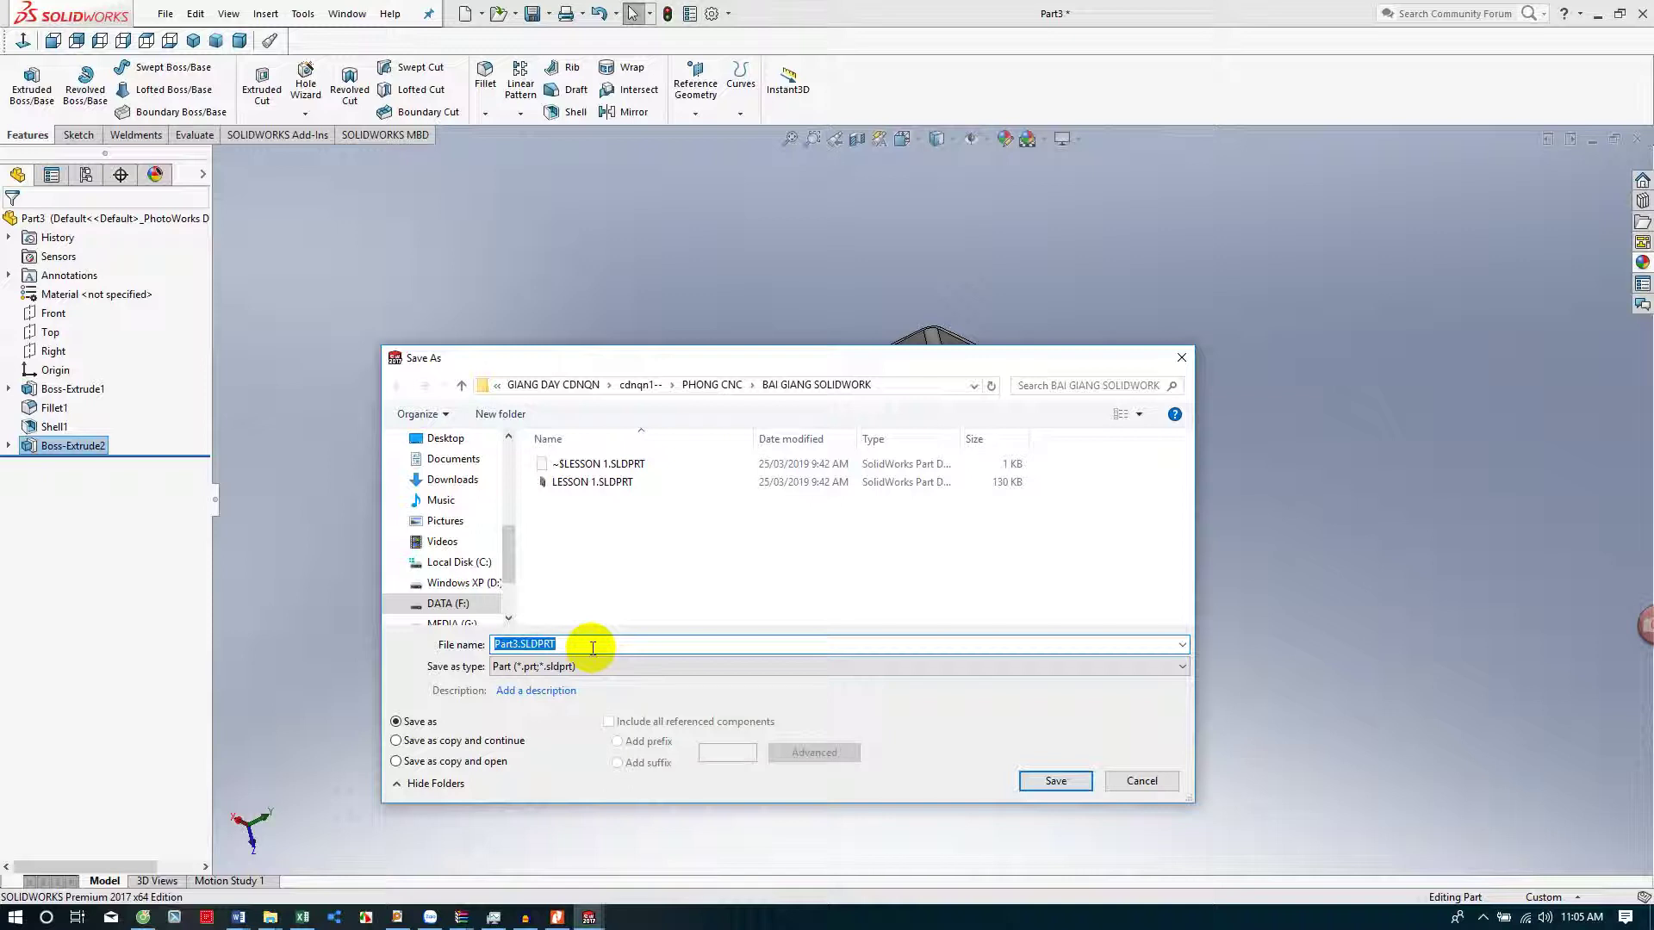
type("part 2")
left_click(1054, 778)
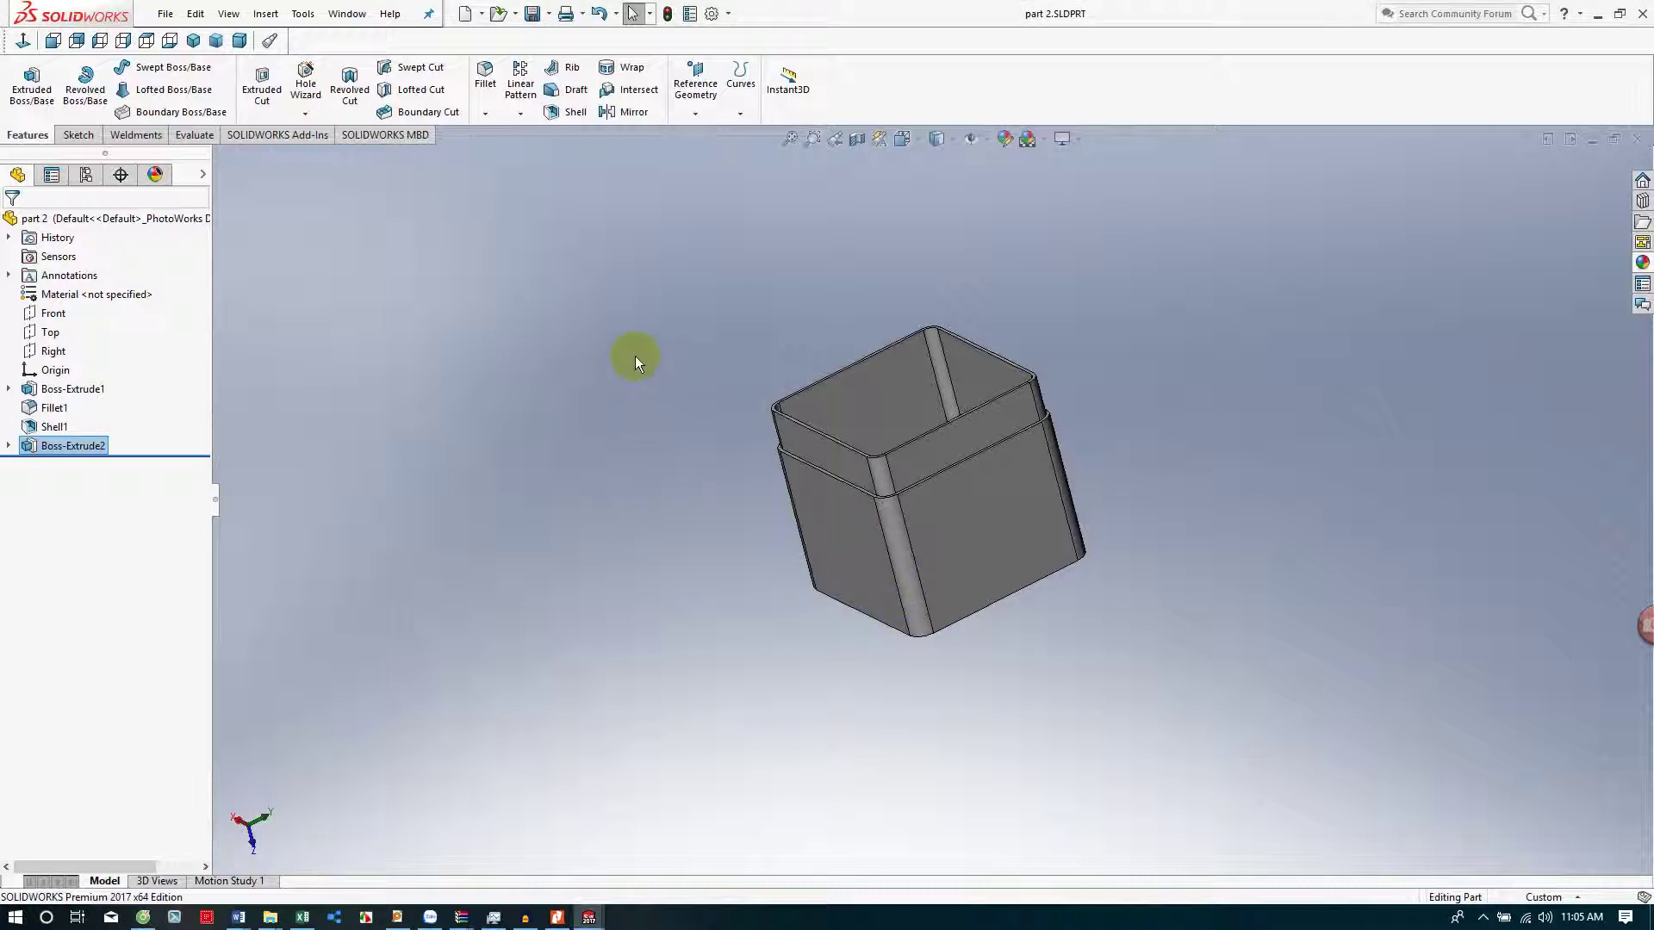
- Create a new assembly and place the LESSON 1 part in it as the first component
mouse_move(905, 425)
middle_mouse_down()
mouse_move(922, 473)
mouse_move(985, 517)
mouse_move(890, 516)
mouse_move(949, 609)
mouse_move(930, 609)
middle_mouse_up()
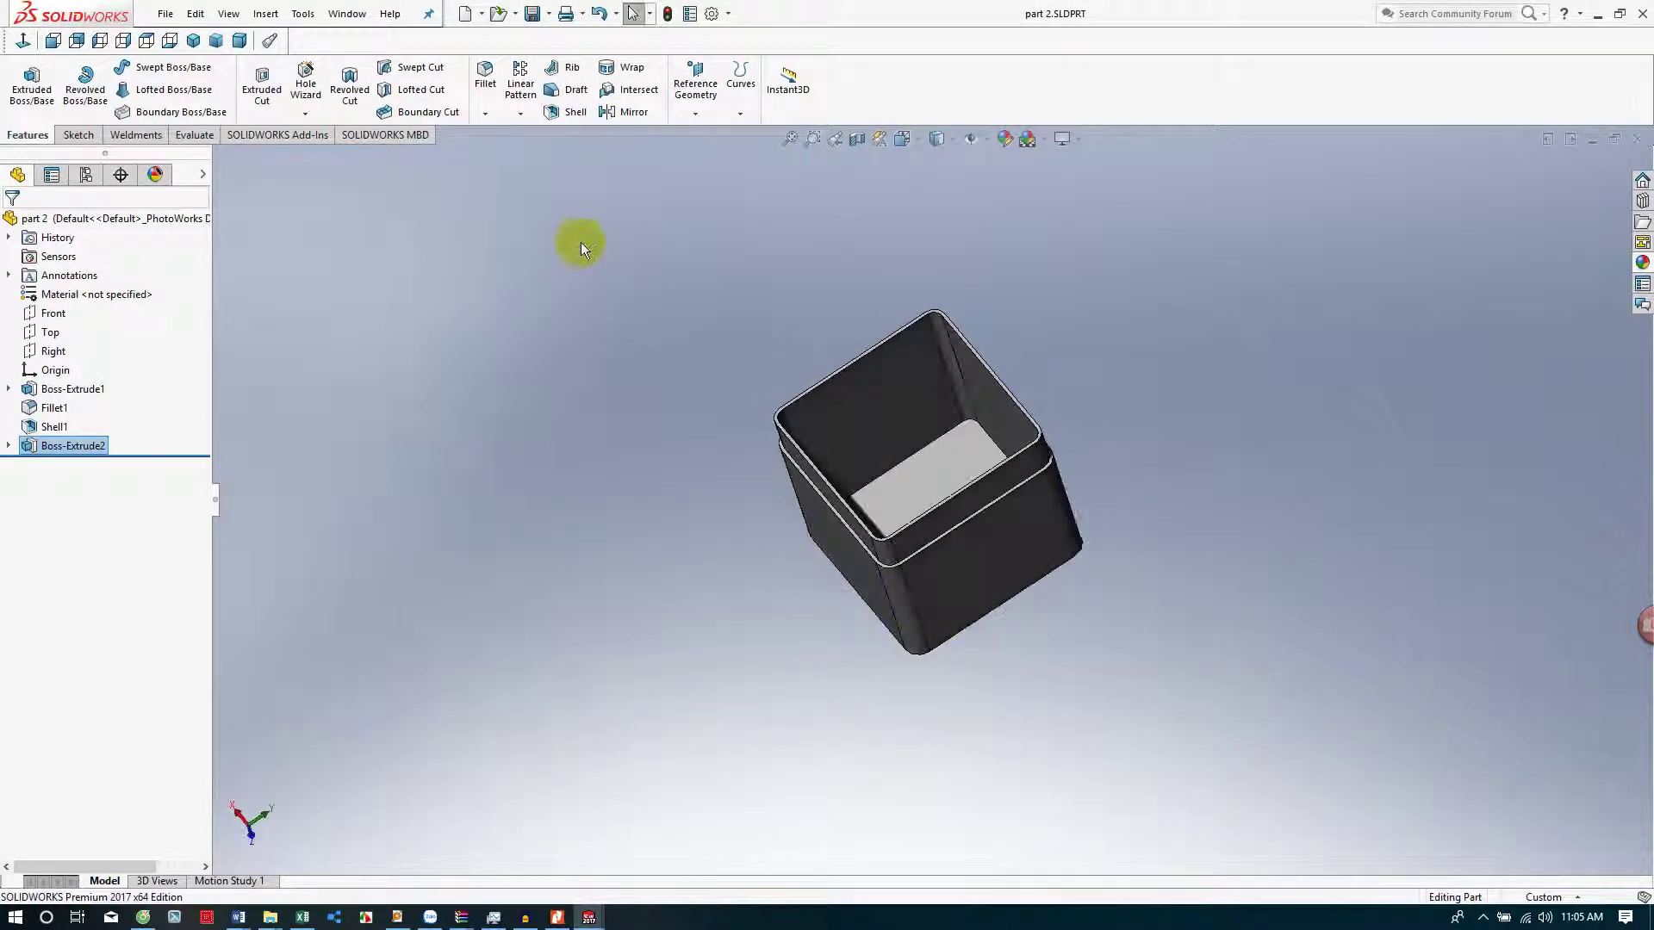
left_click(465, 13)
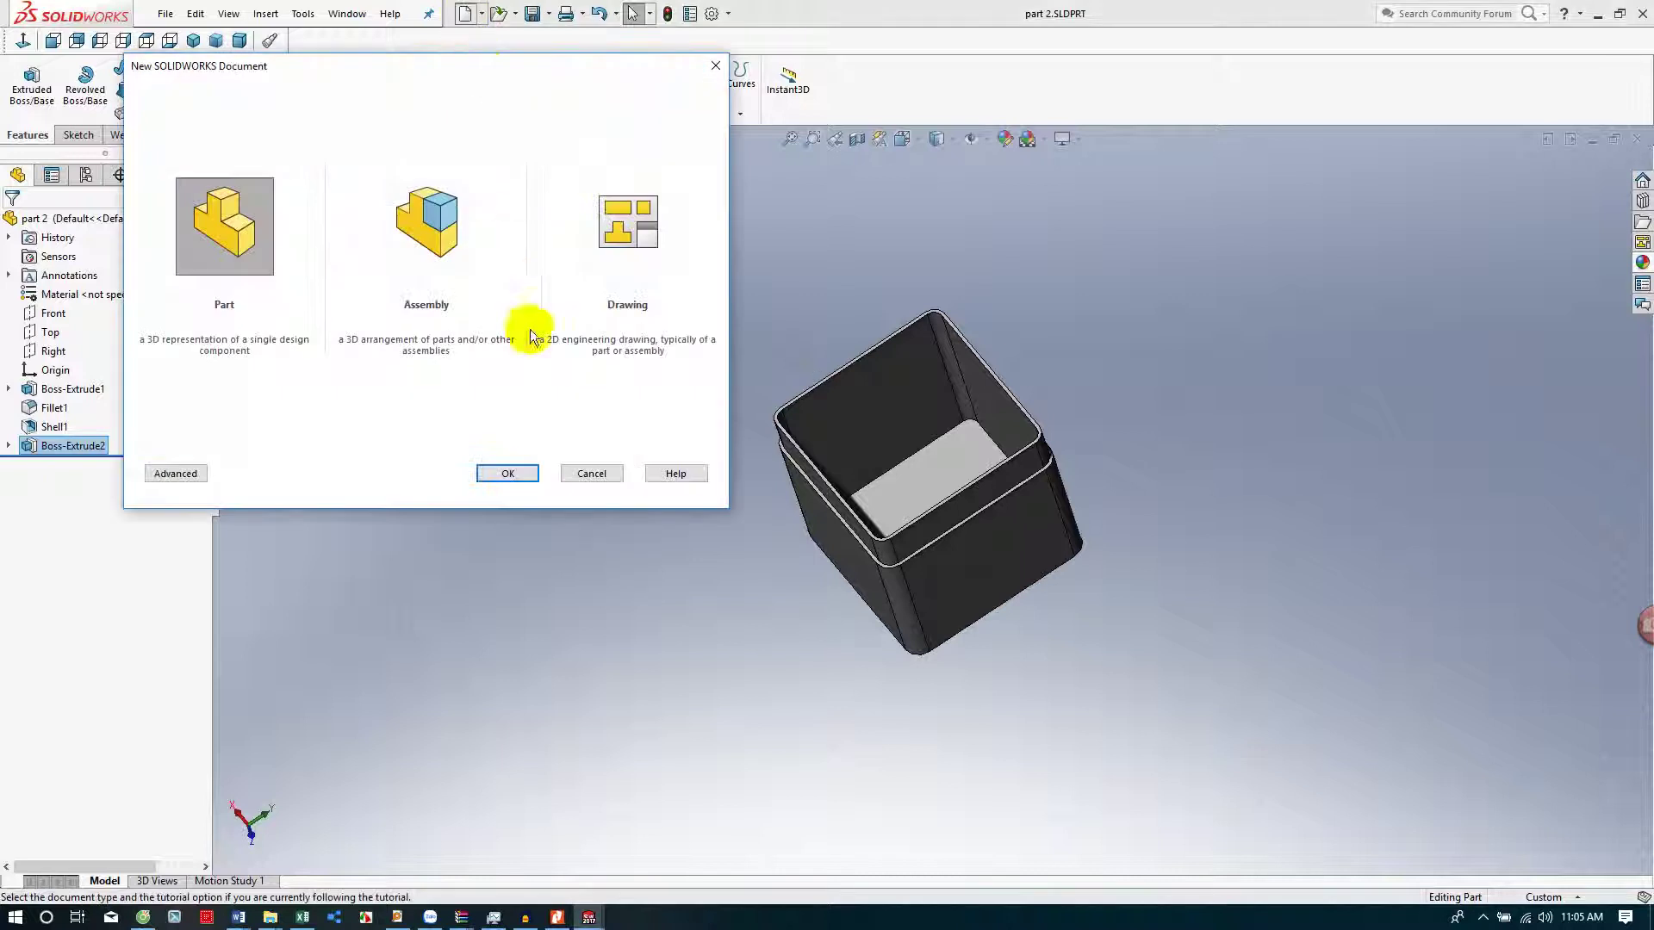
left_click(434, 244)
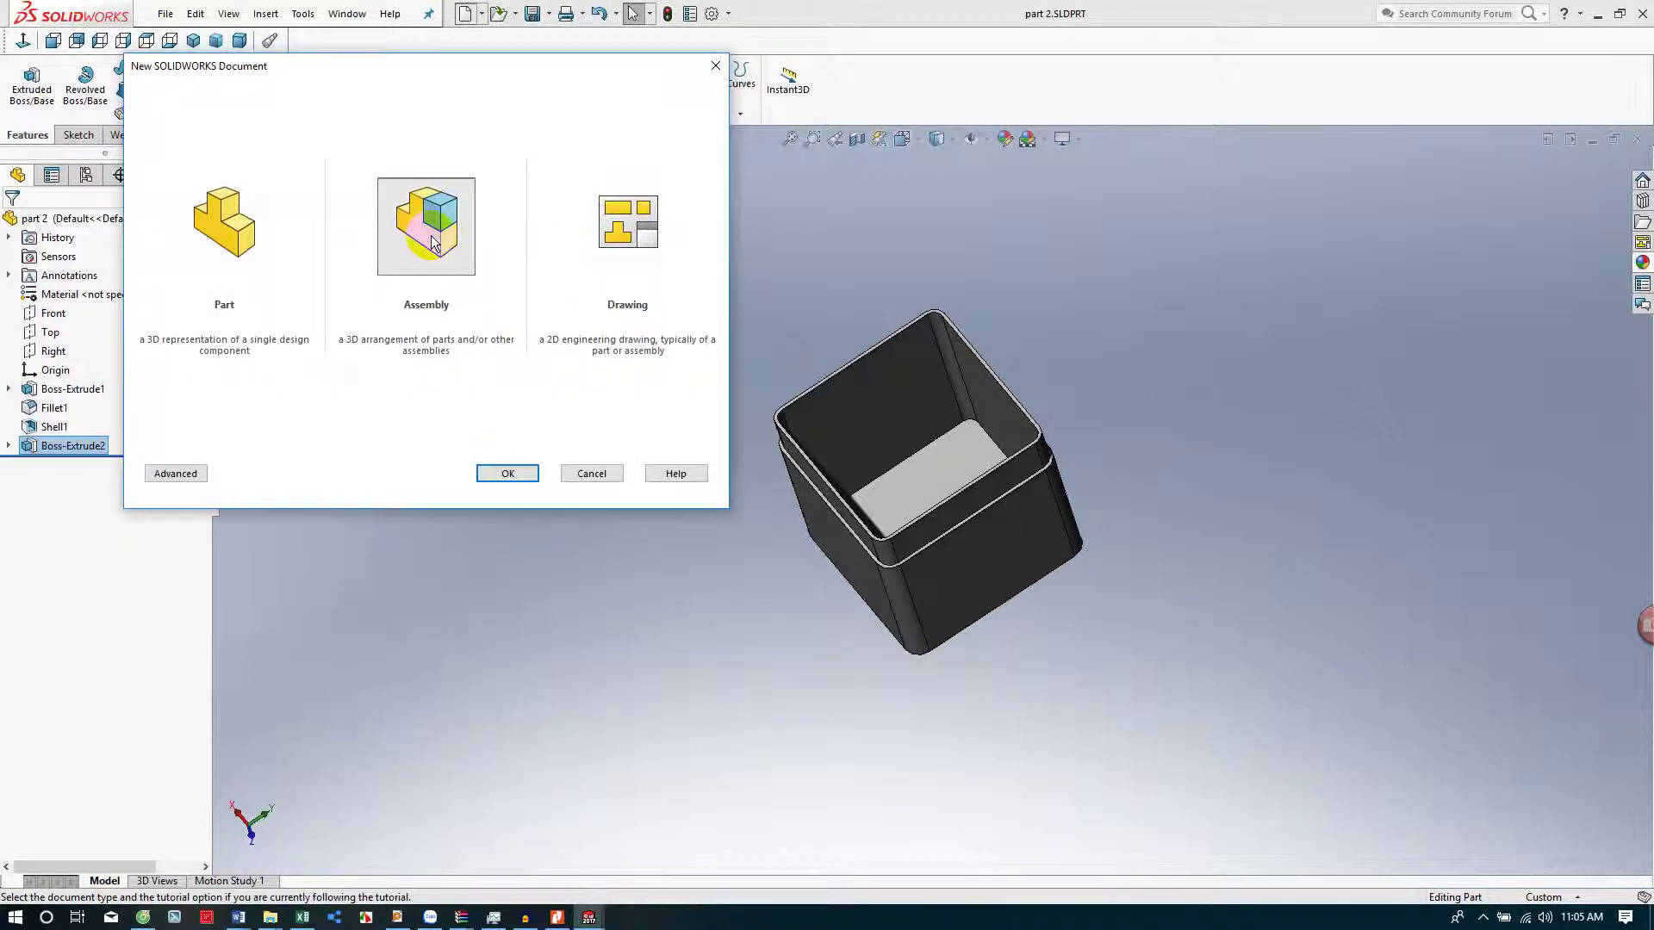
double_click(430, 240)
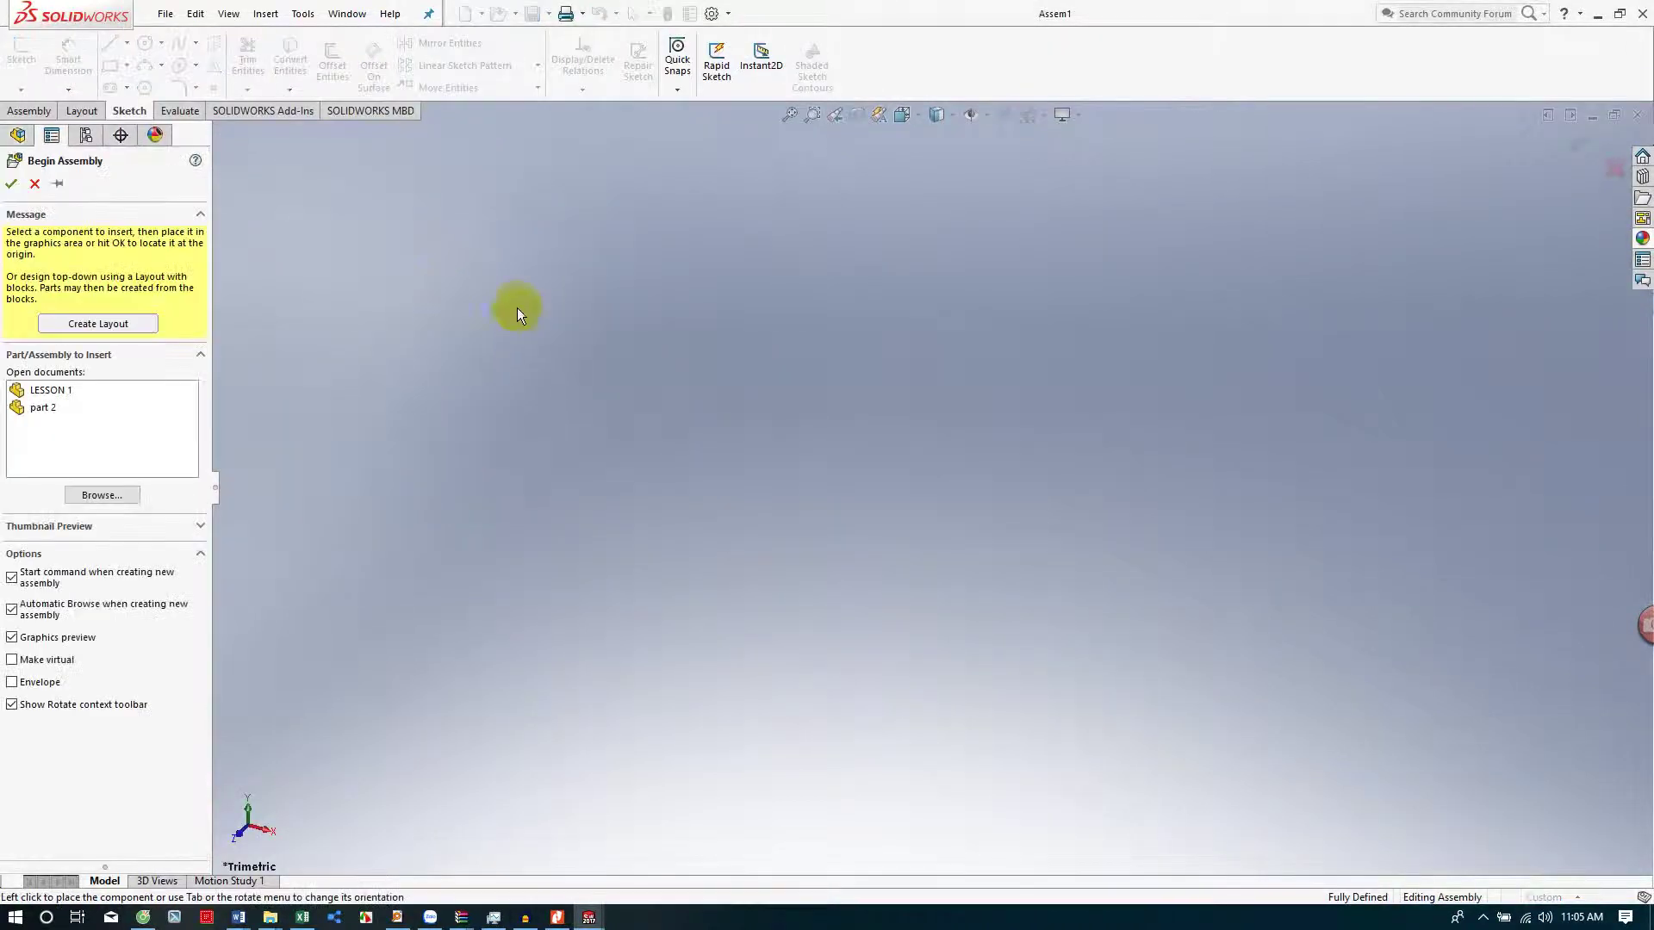
left_click(44, 389)
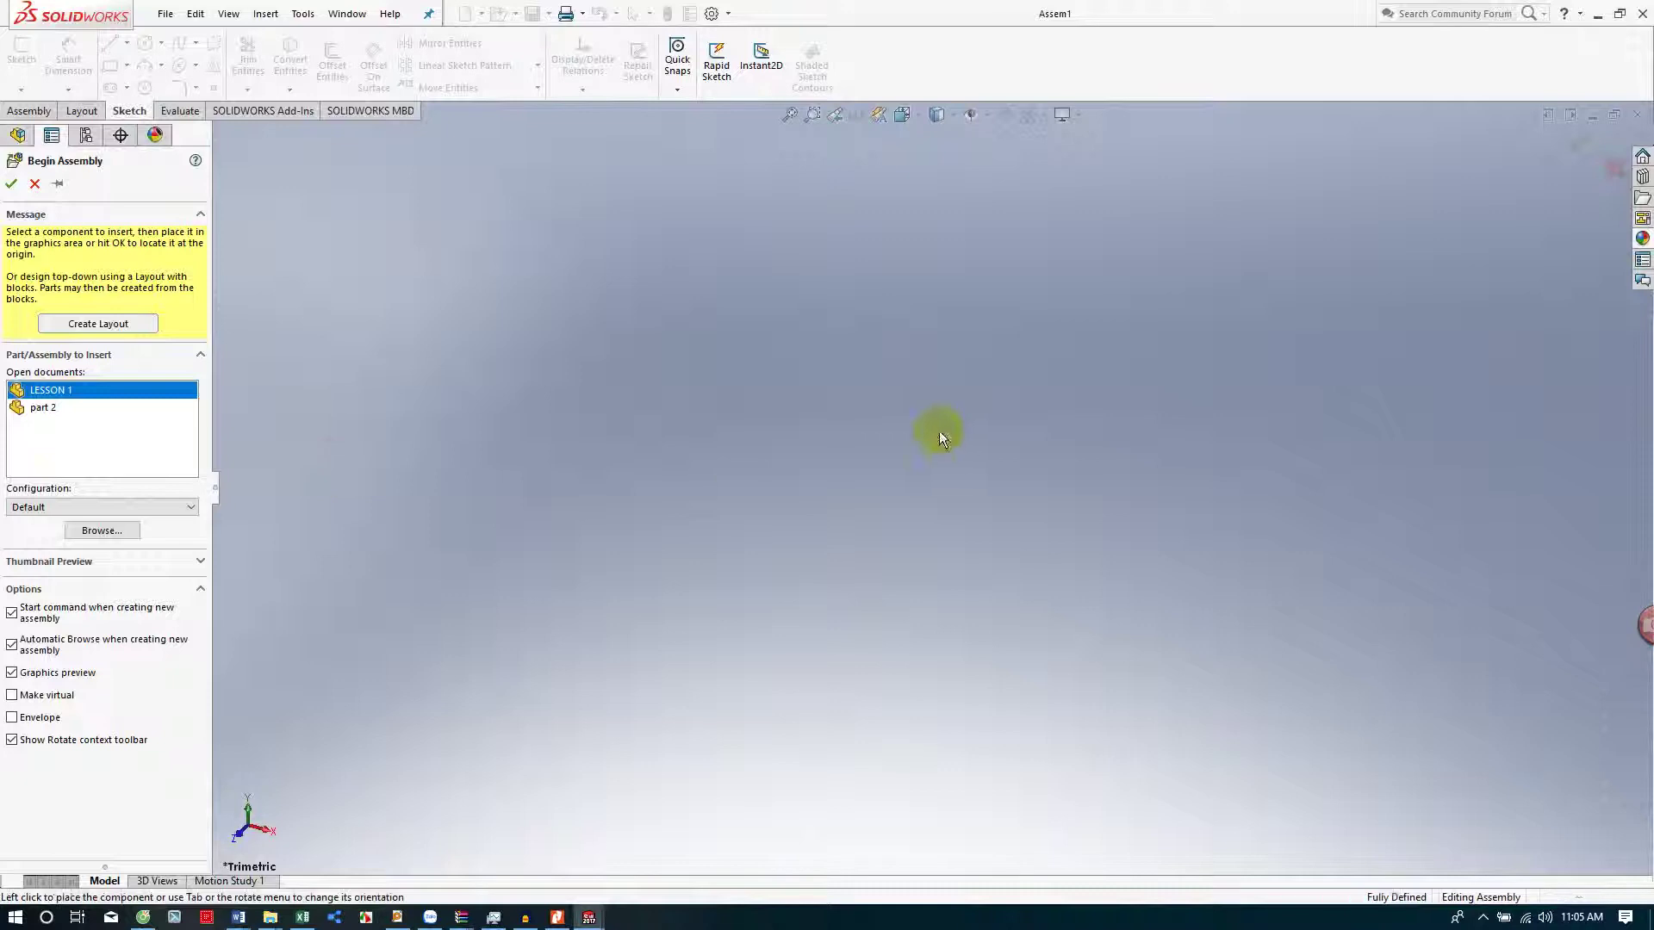
left_click(894, 449)
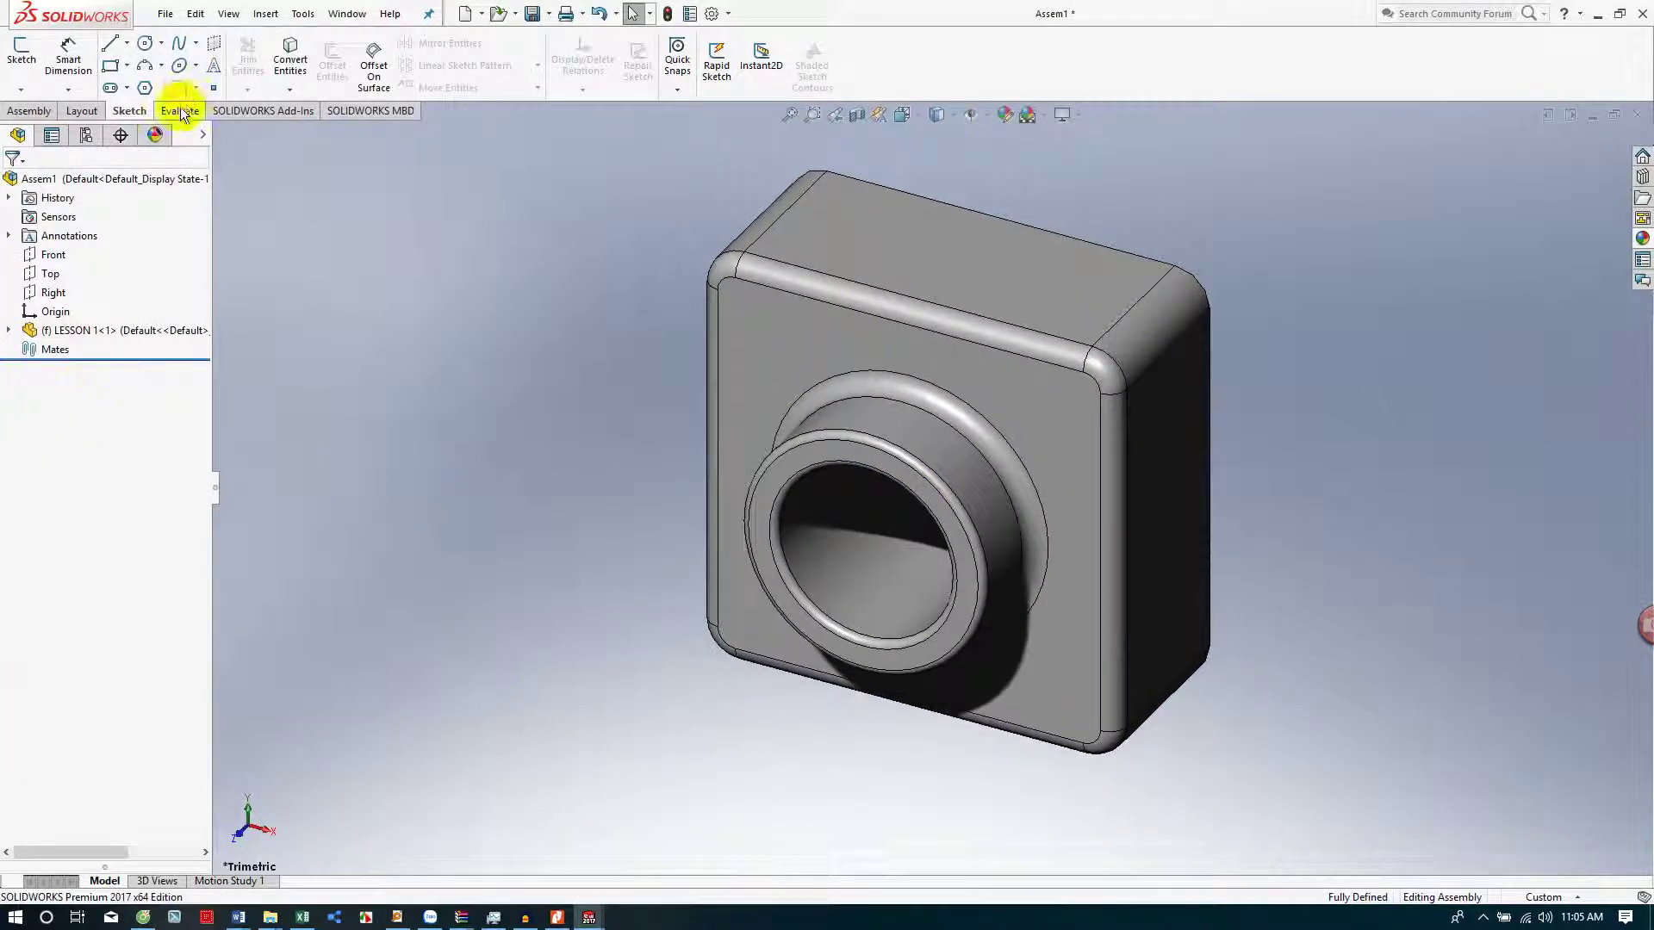
- Insert the existing part 2 into the assembly and place it beside LESSON 1
left_click(264, 13)
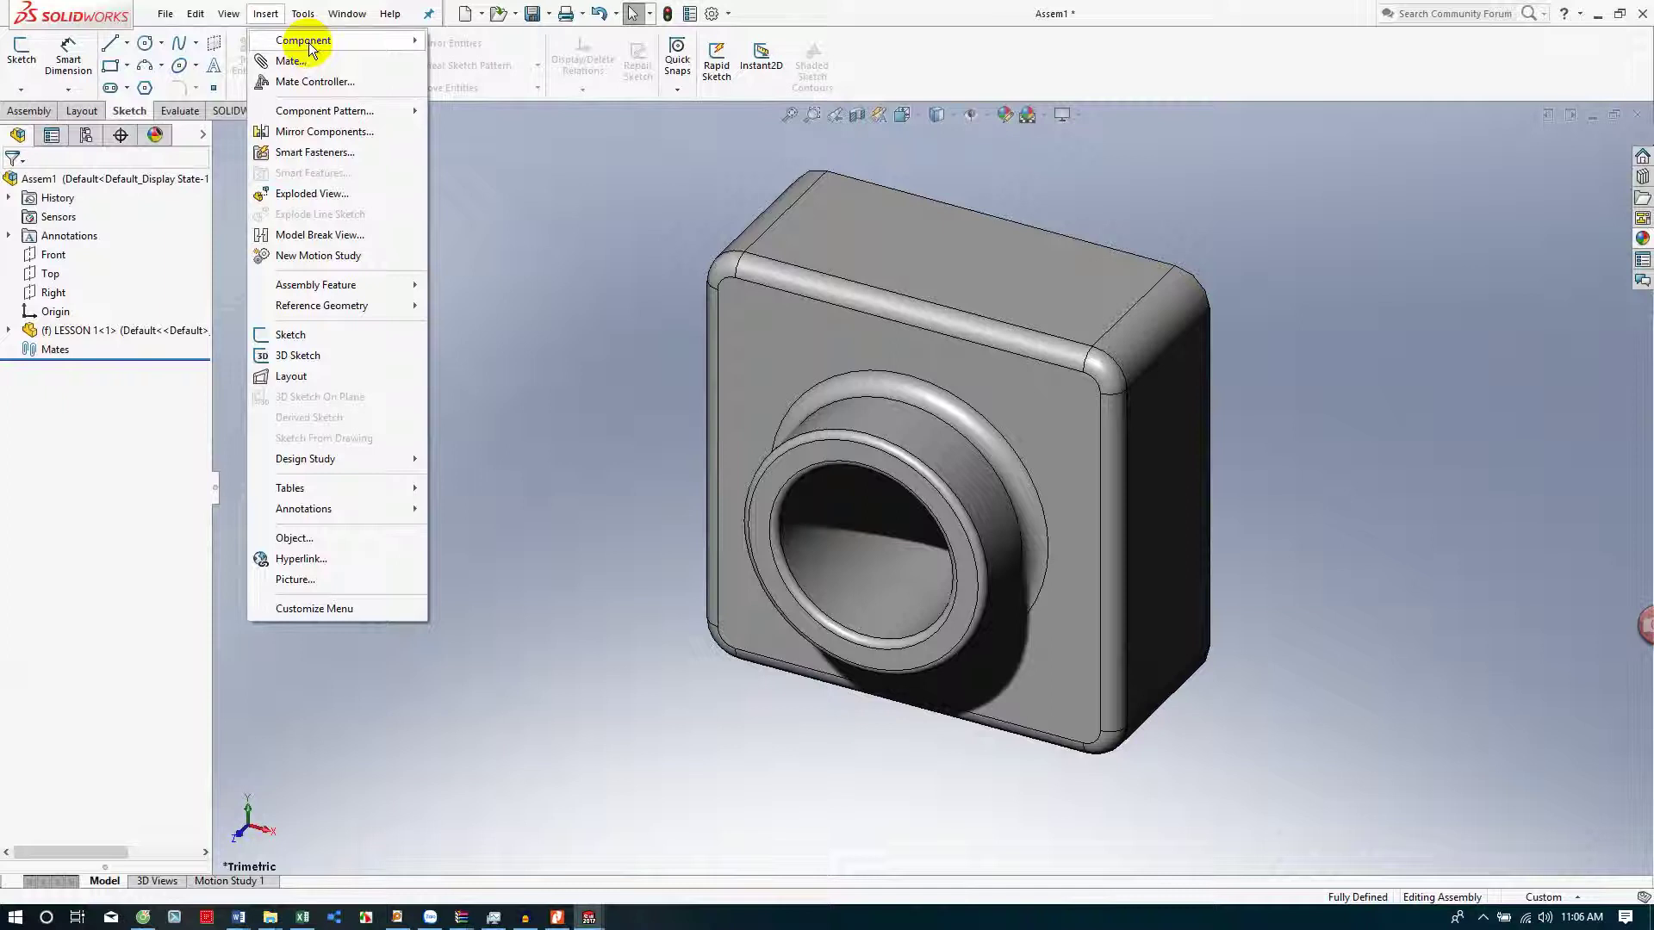
mouse_move(308, 43)
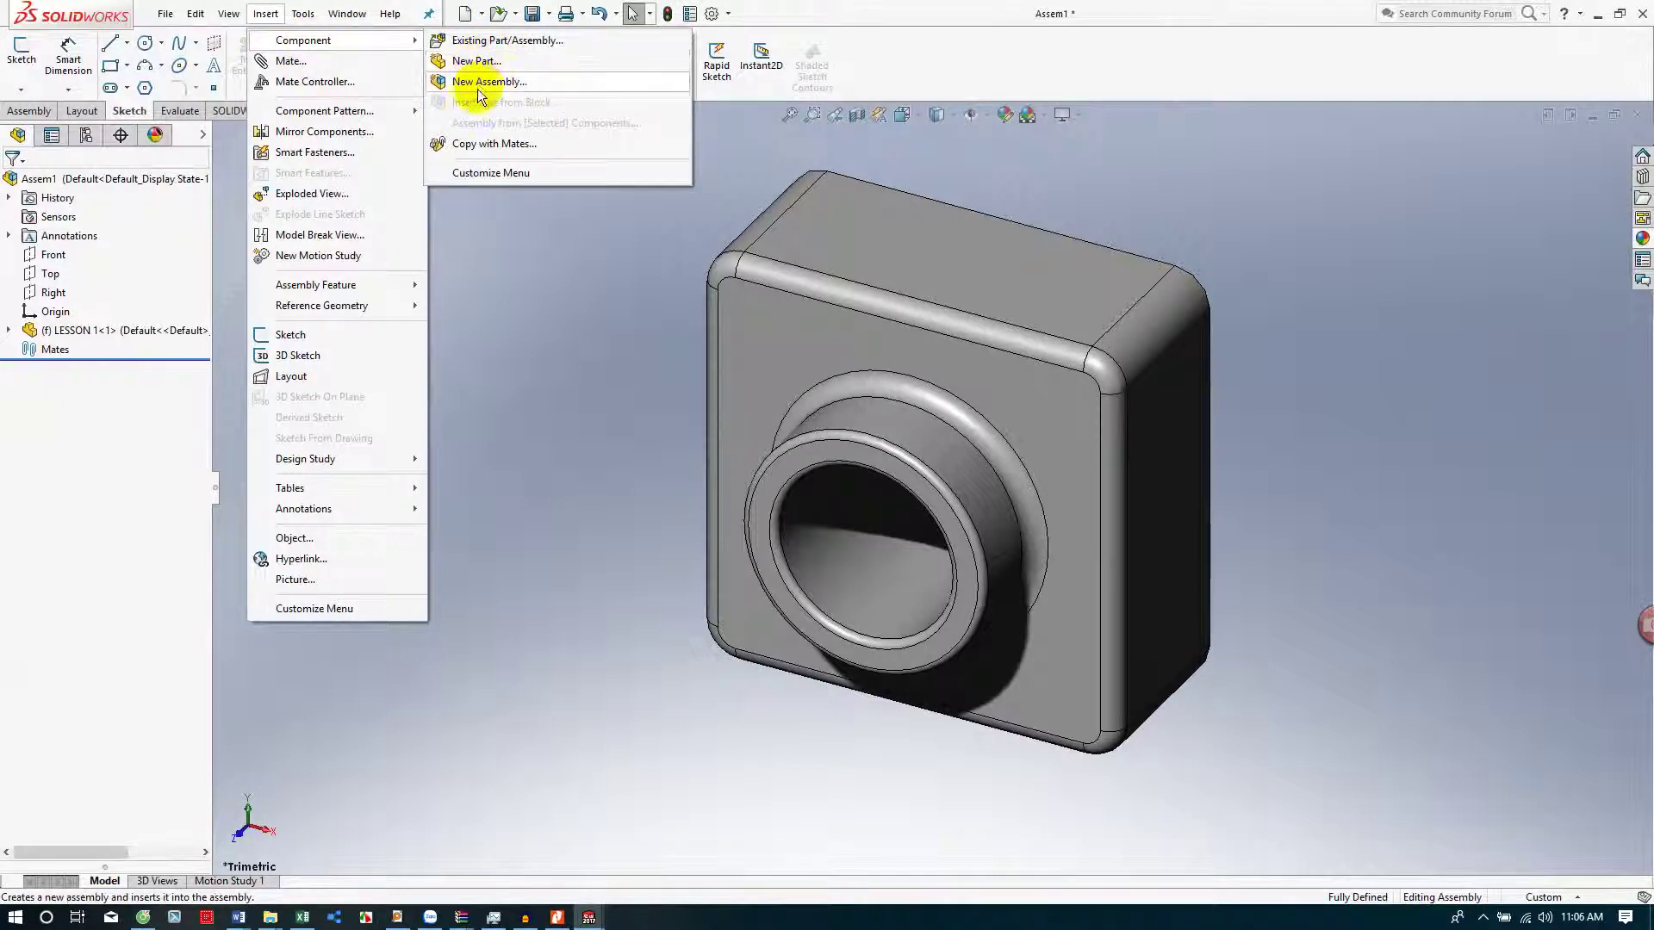
left_click(481, 41)
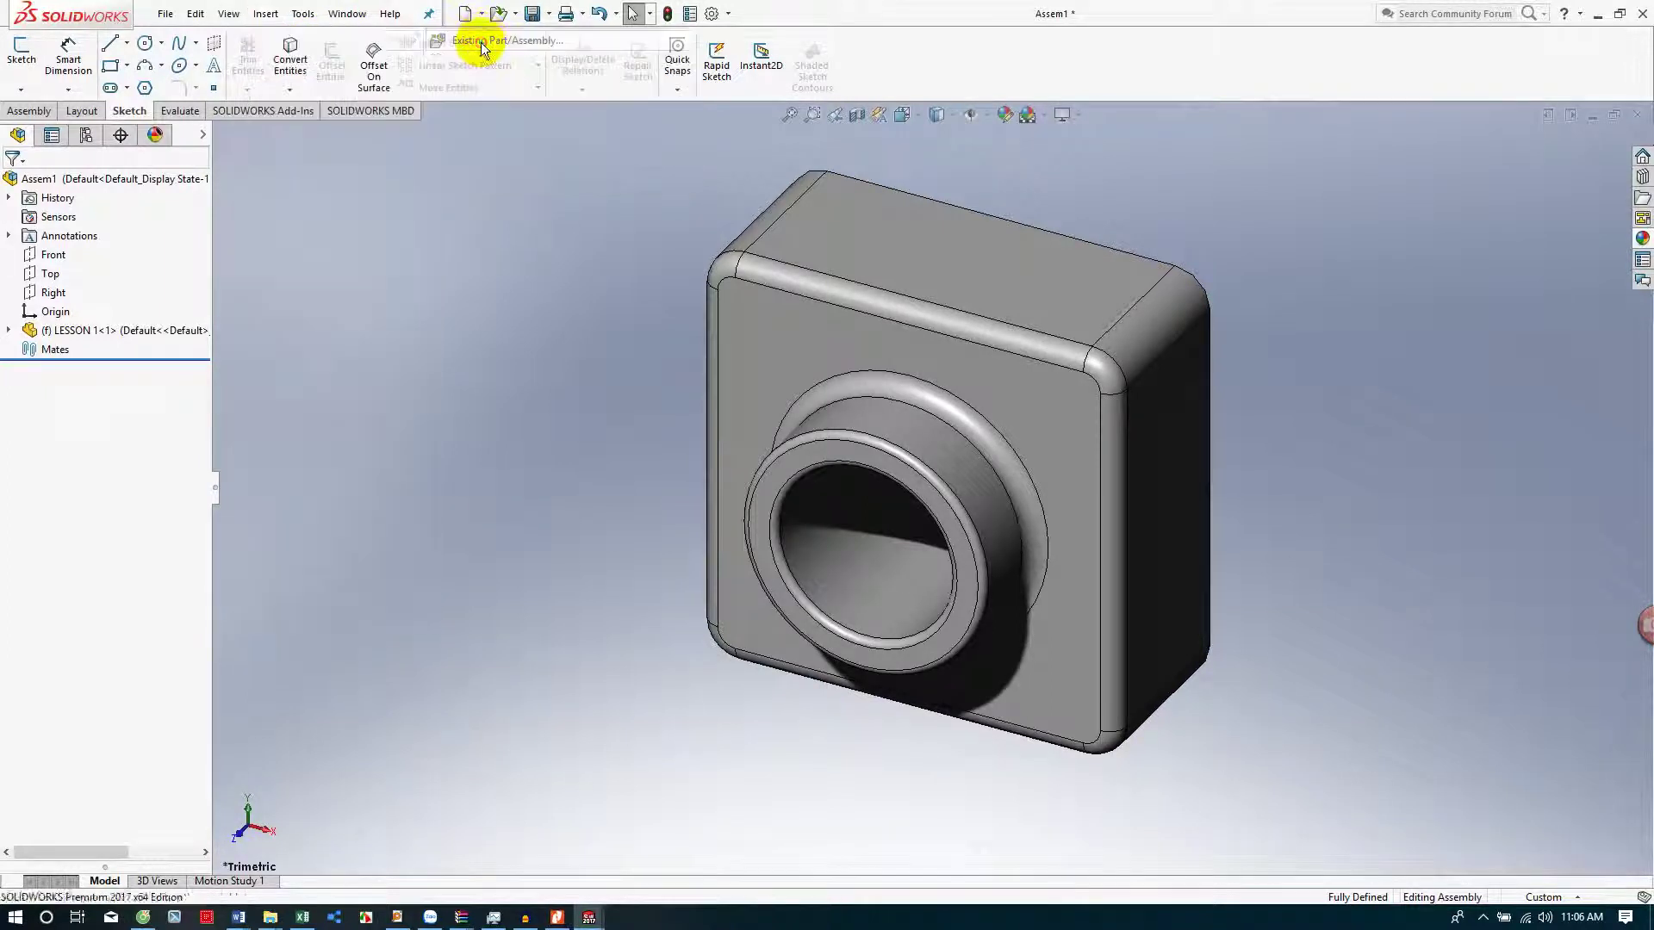
left_click(43, 380)
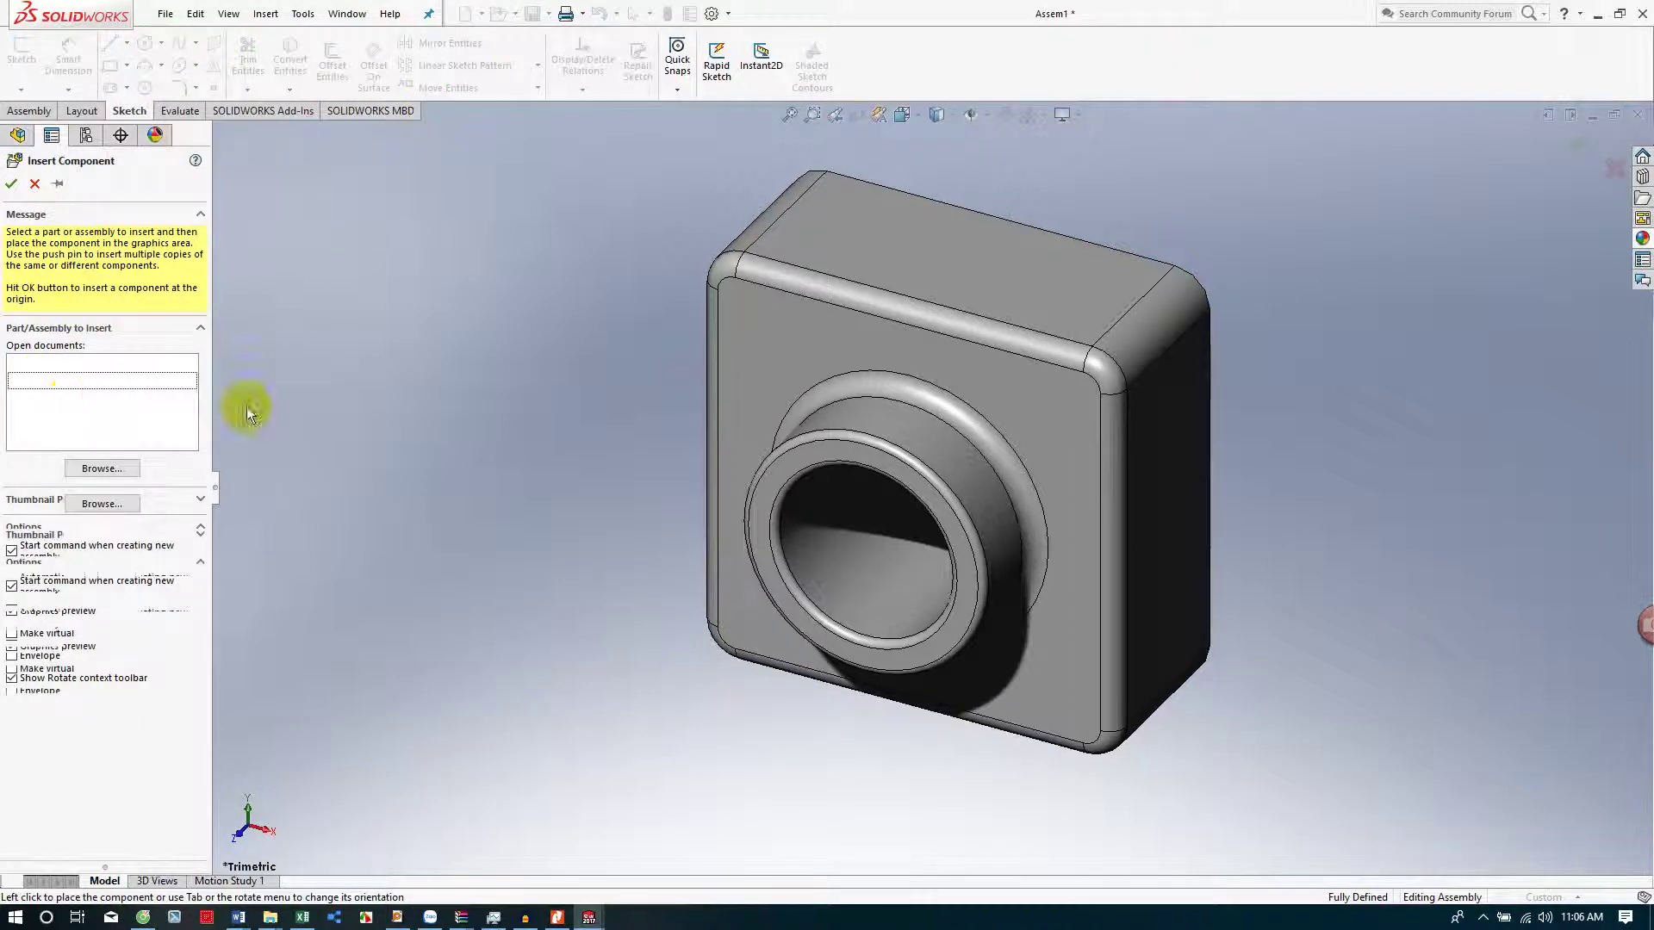
left_click(1370, 429)
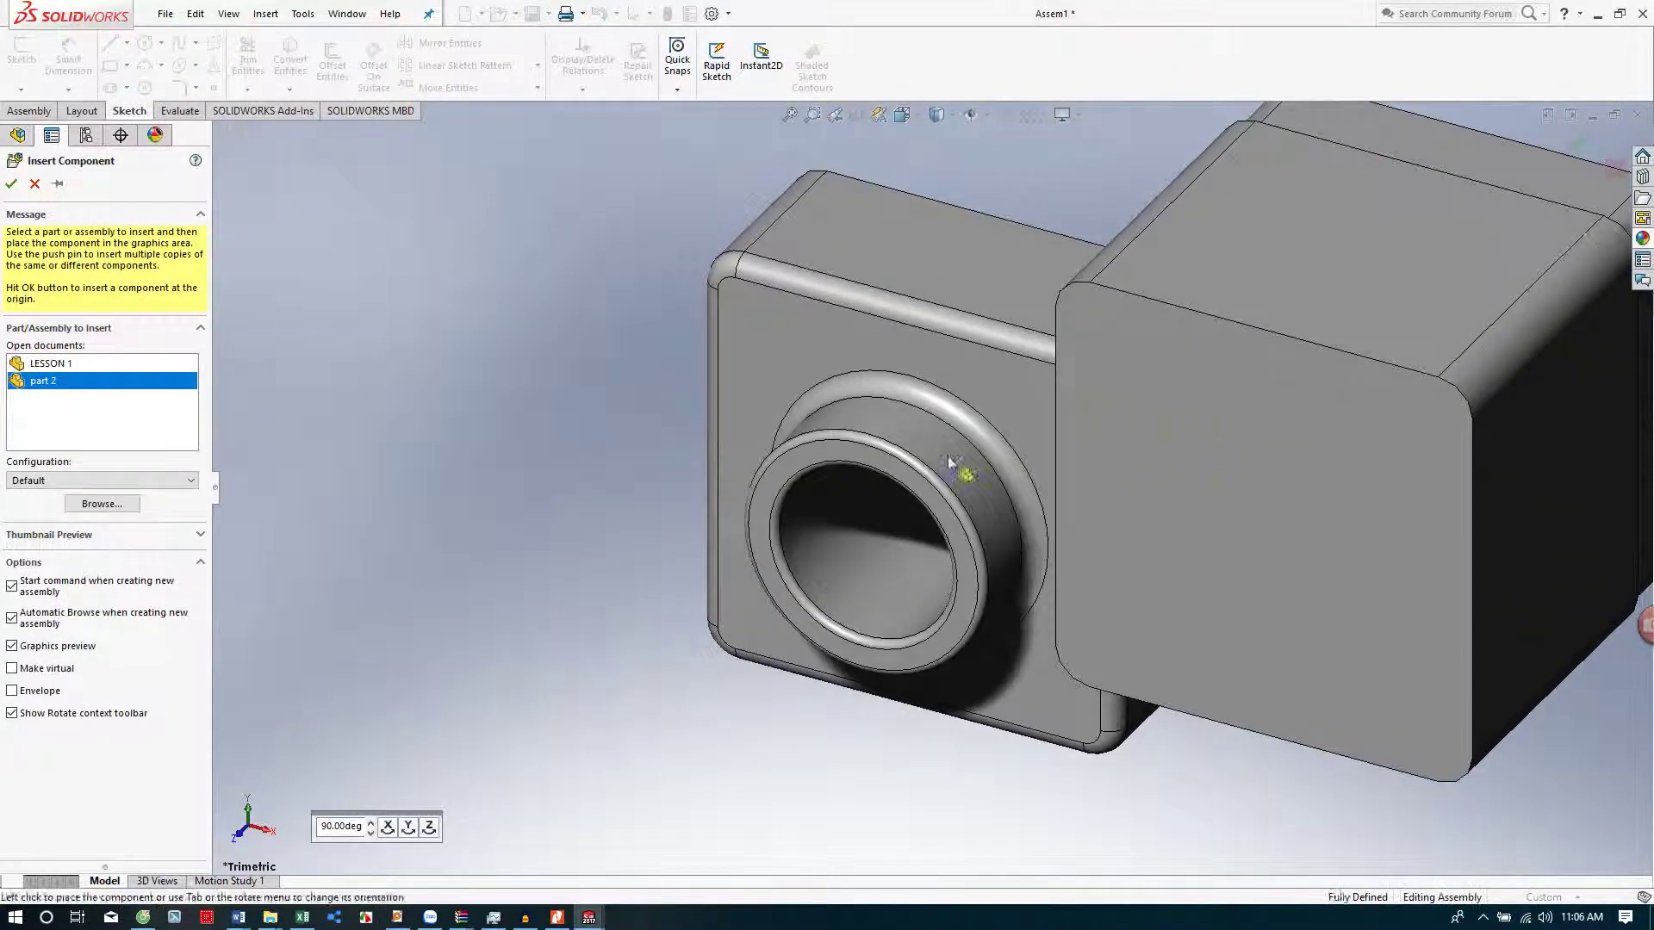
- Start a coincident mate between part 2's narrow ledge face around the lip and LESSON 1's open rim face
scroll(680, 429, "up", 5)
middle_click_drag(680, 429, 983, 691)
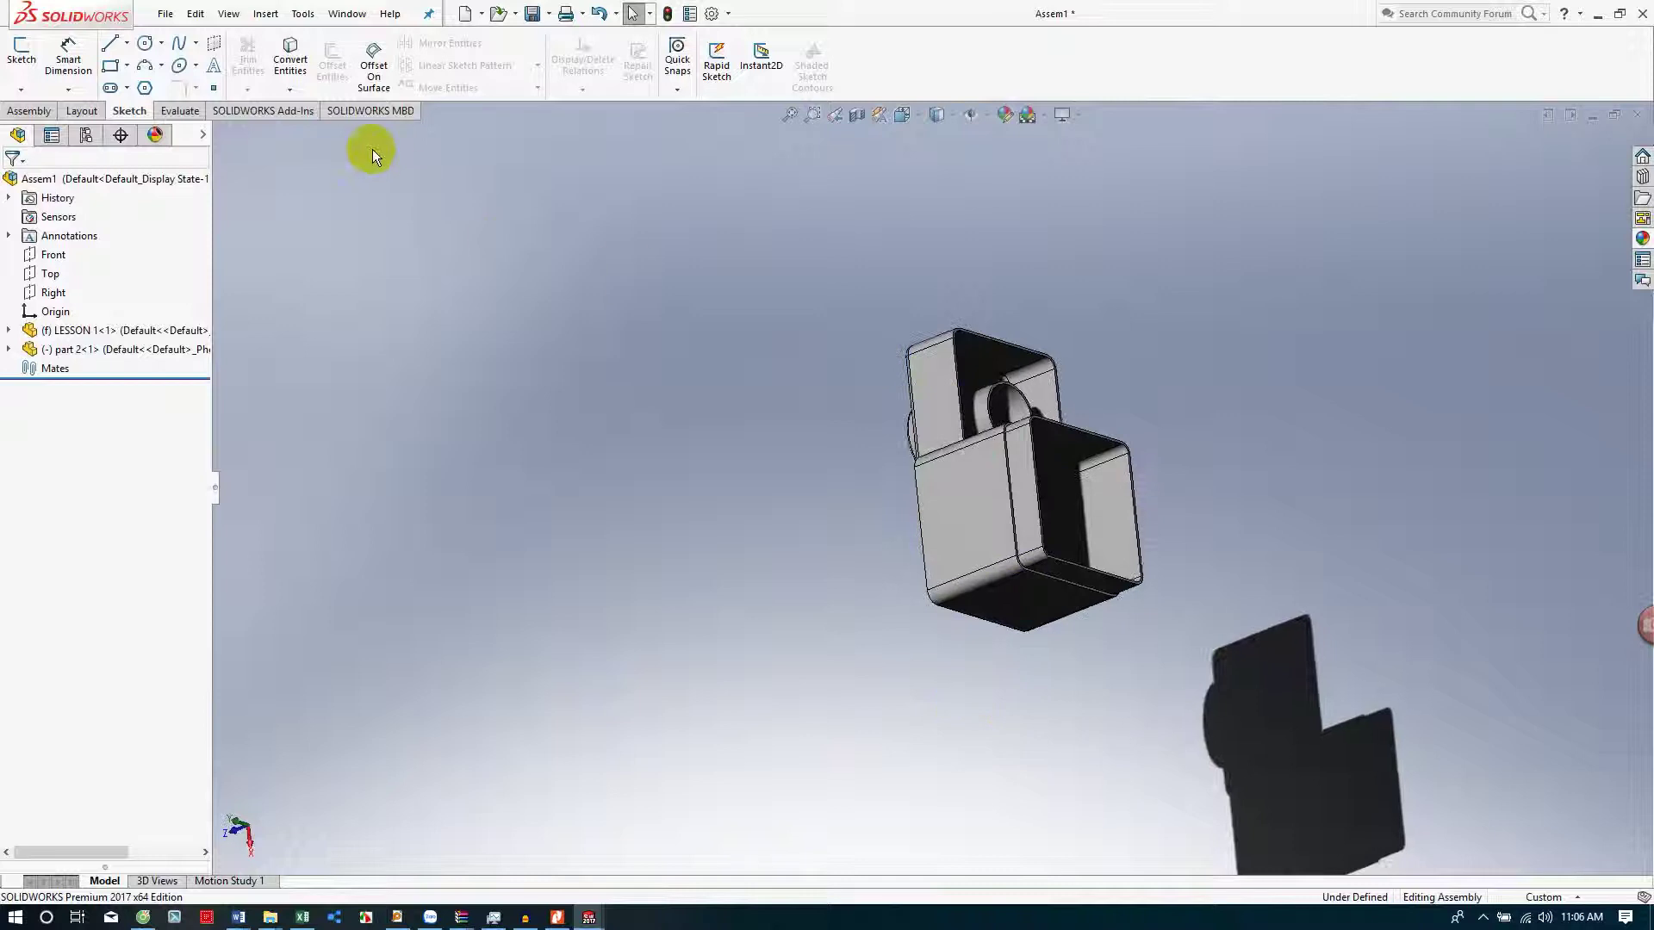
left_click(265, 13)
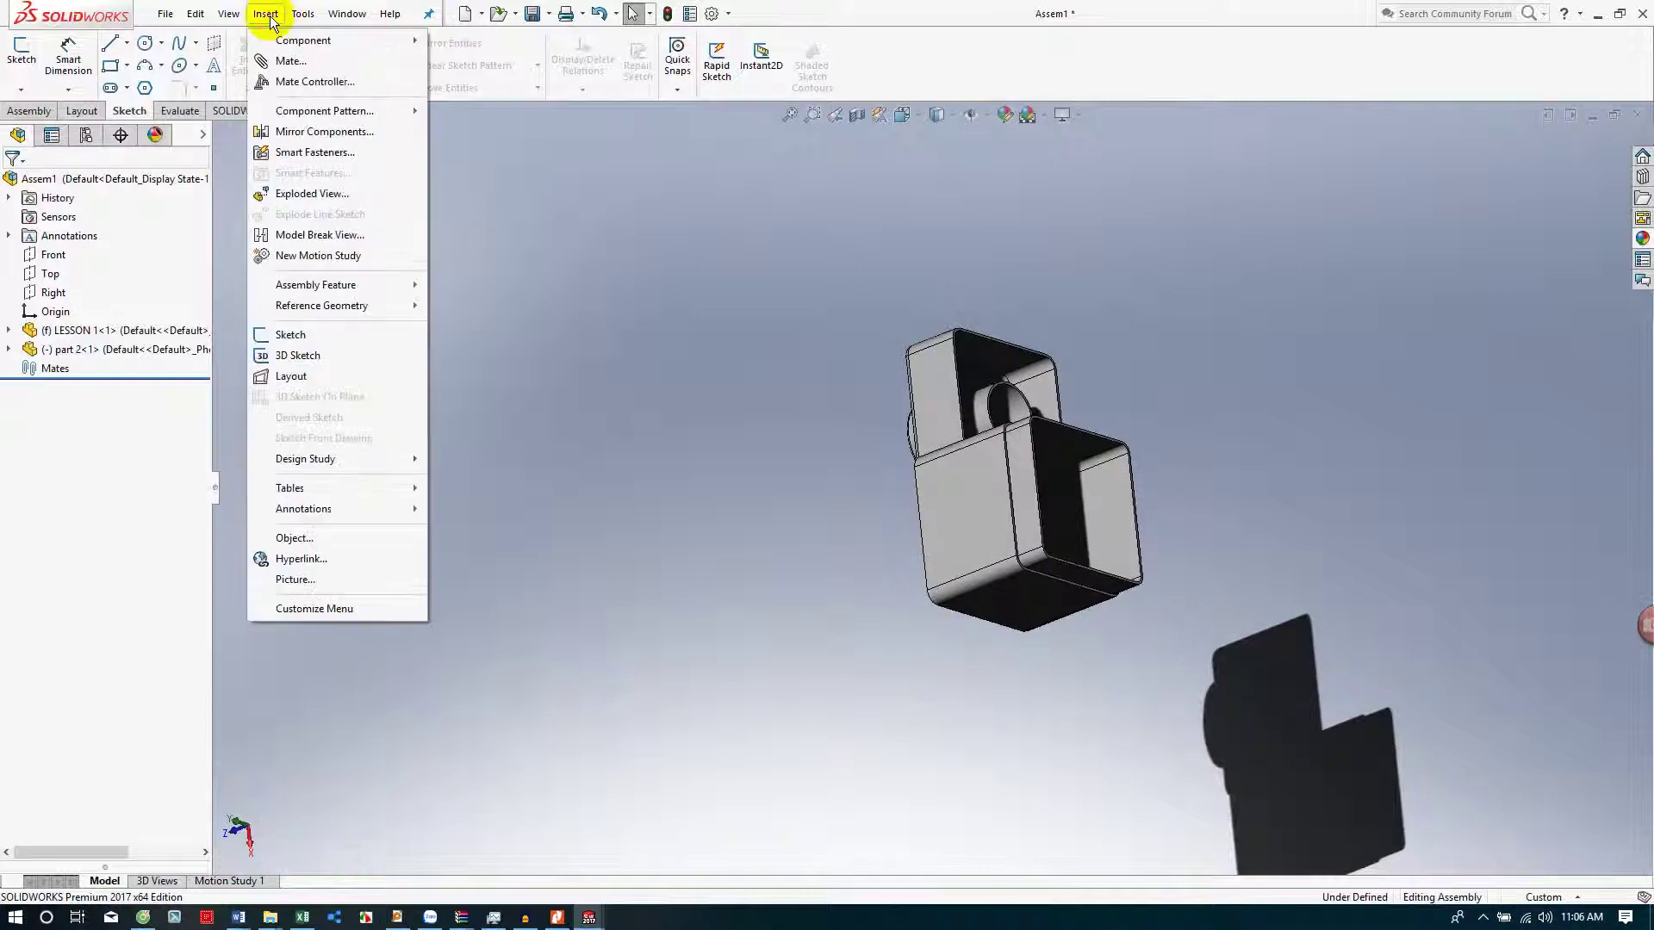
left_click(280, 60)
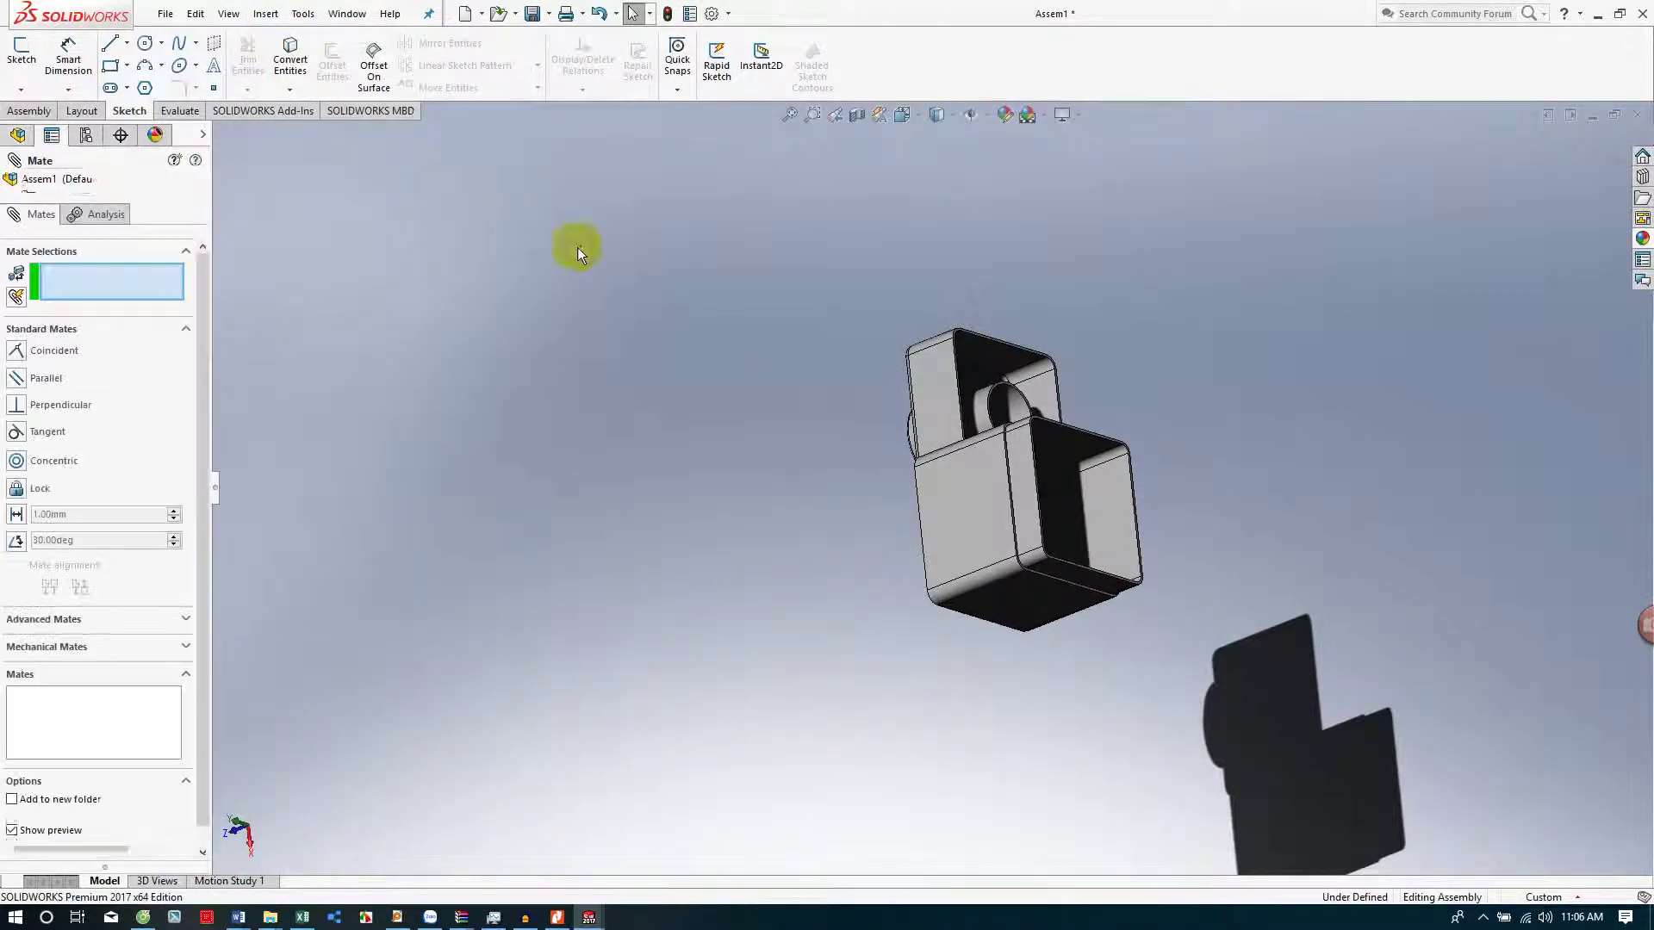
scroll(1042, 491, "down", 3)
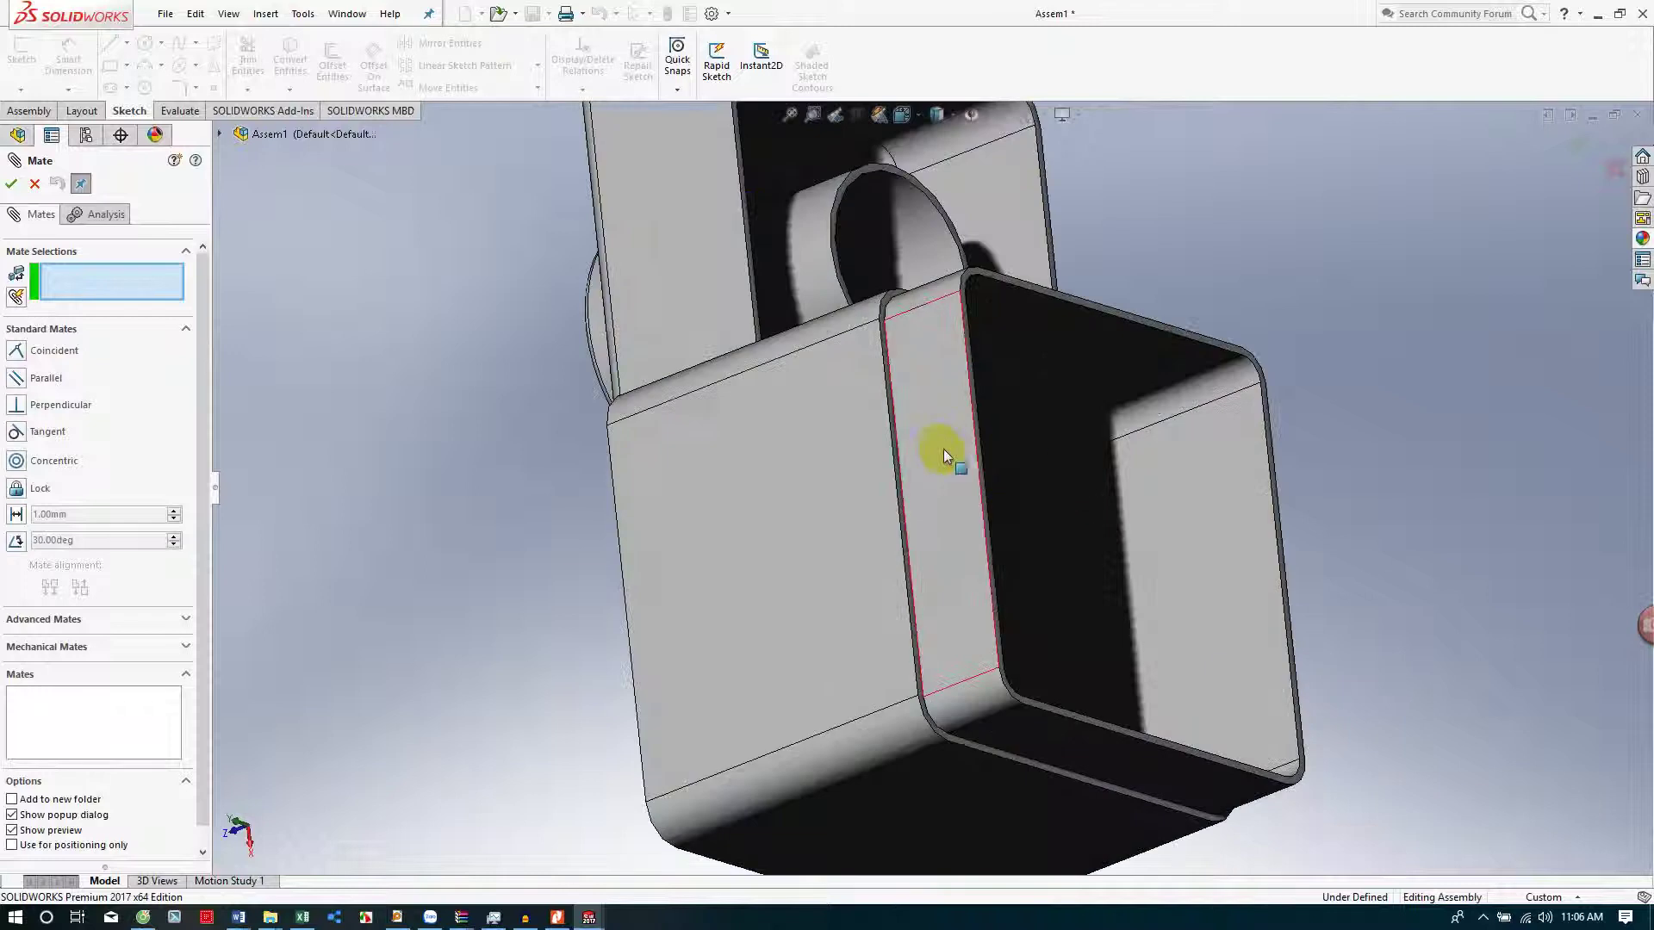
scroll(941, 449, "up", 2)
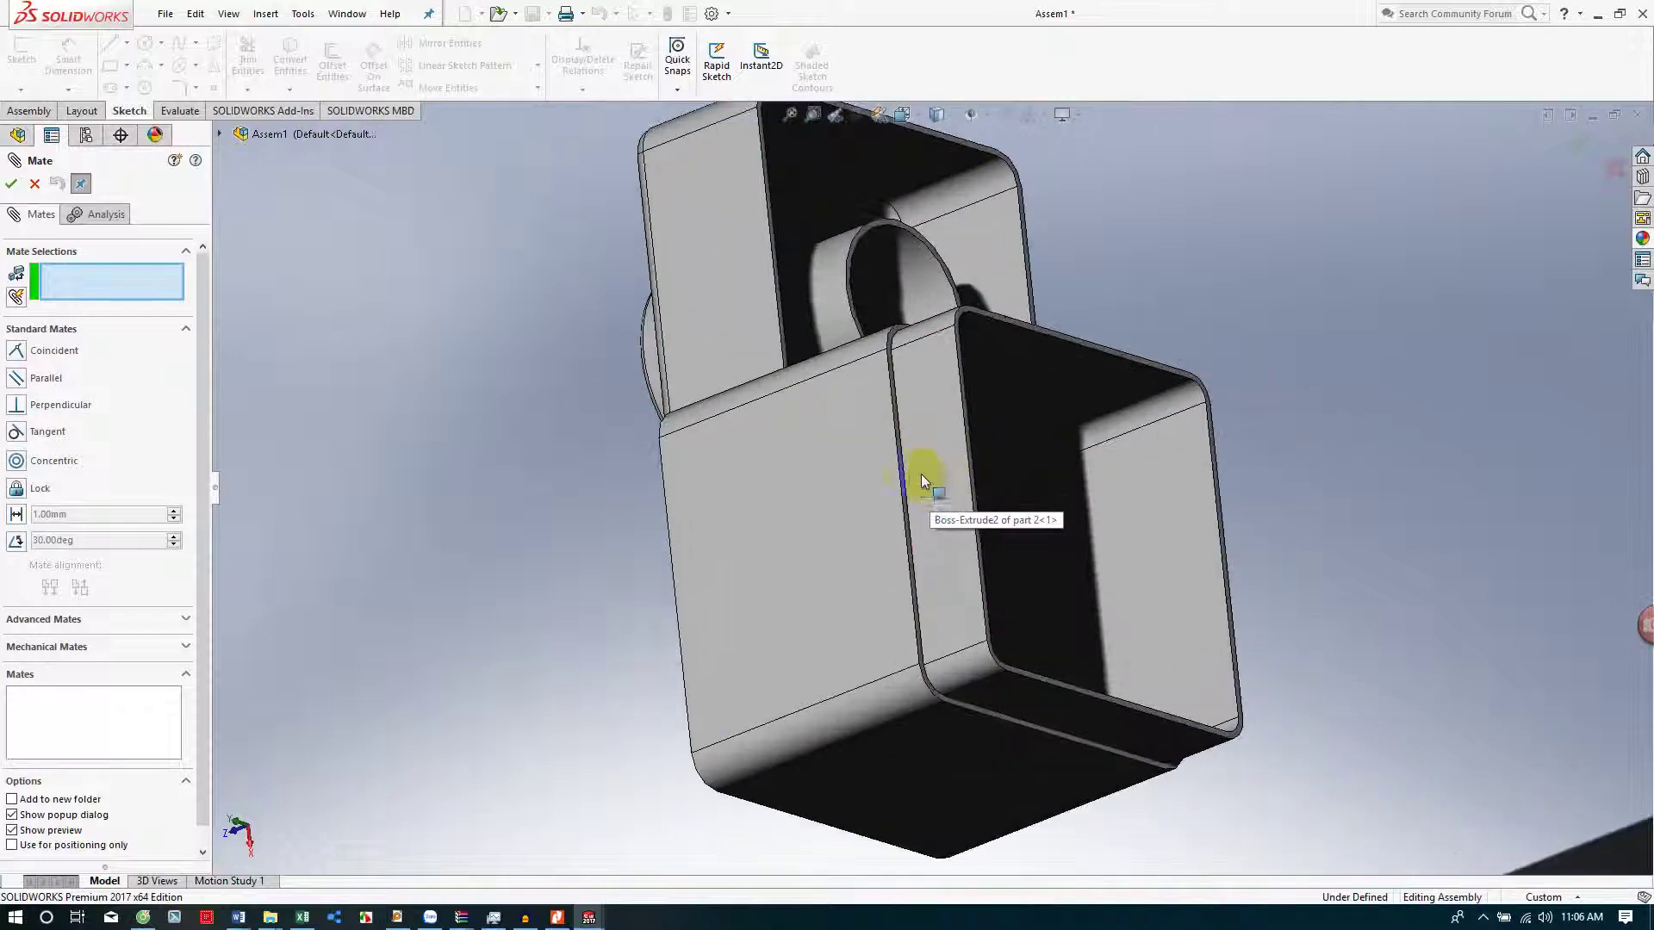
scroll(917, 473, "down", 5)
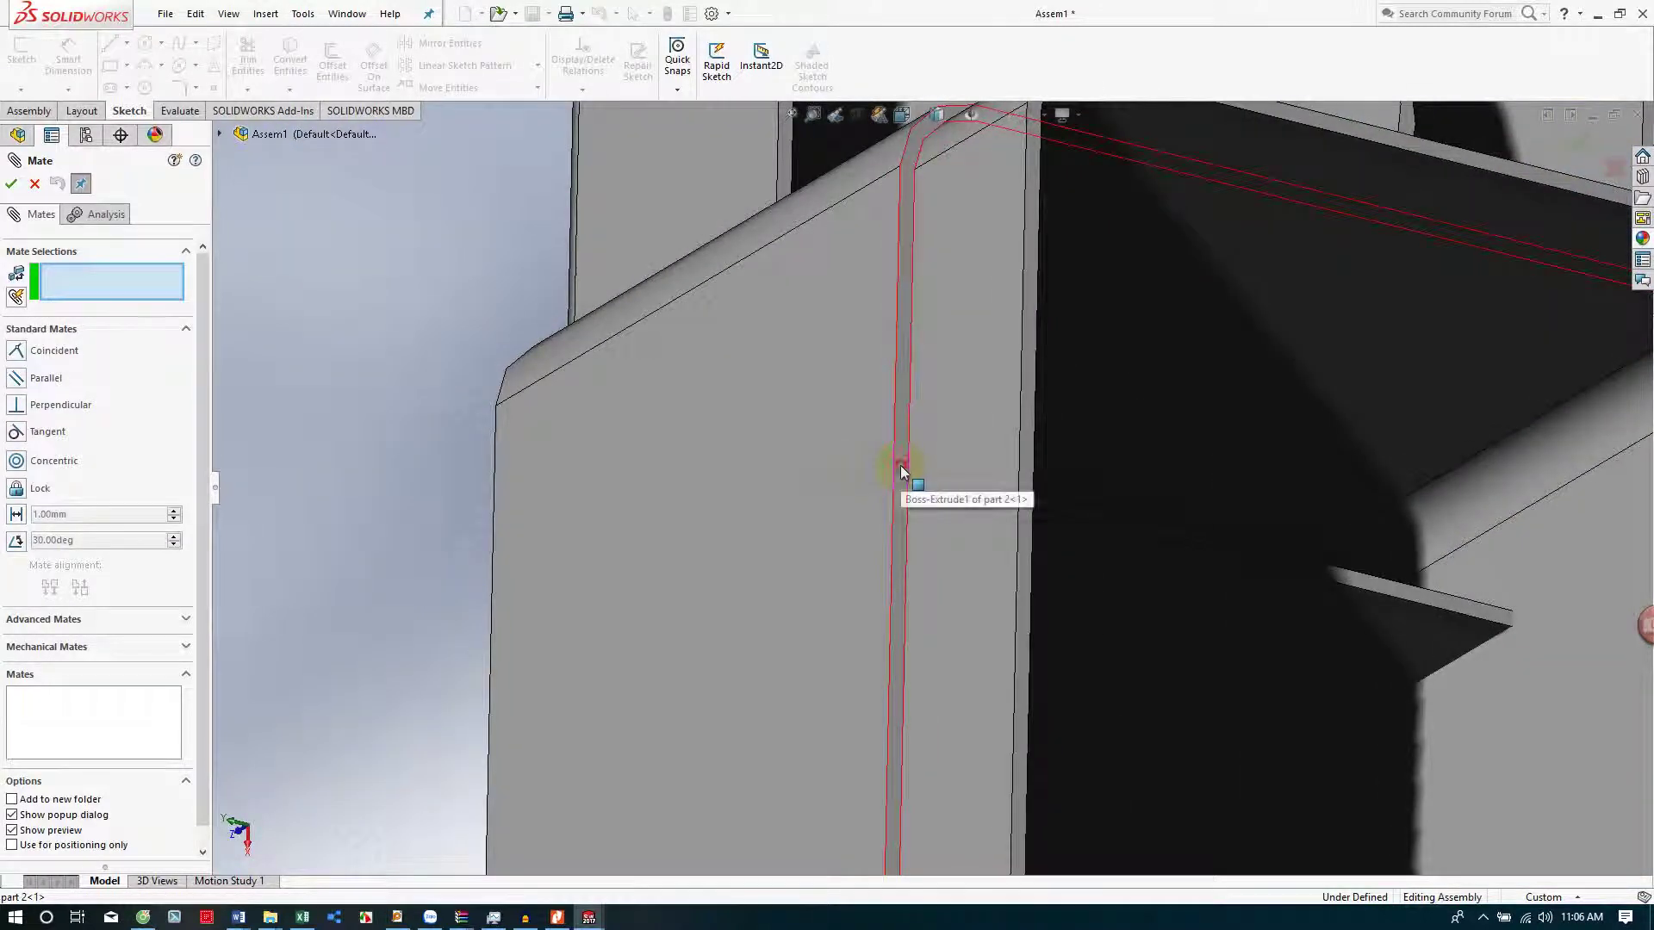
left_click(901, 466)
scroll(902, 469, "up", 6)
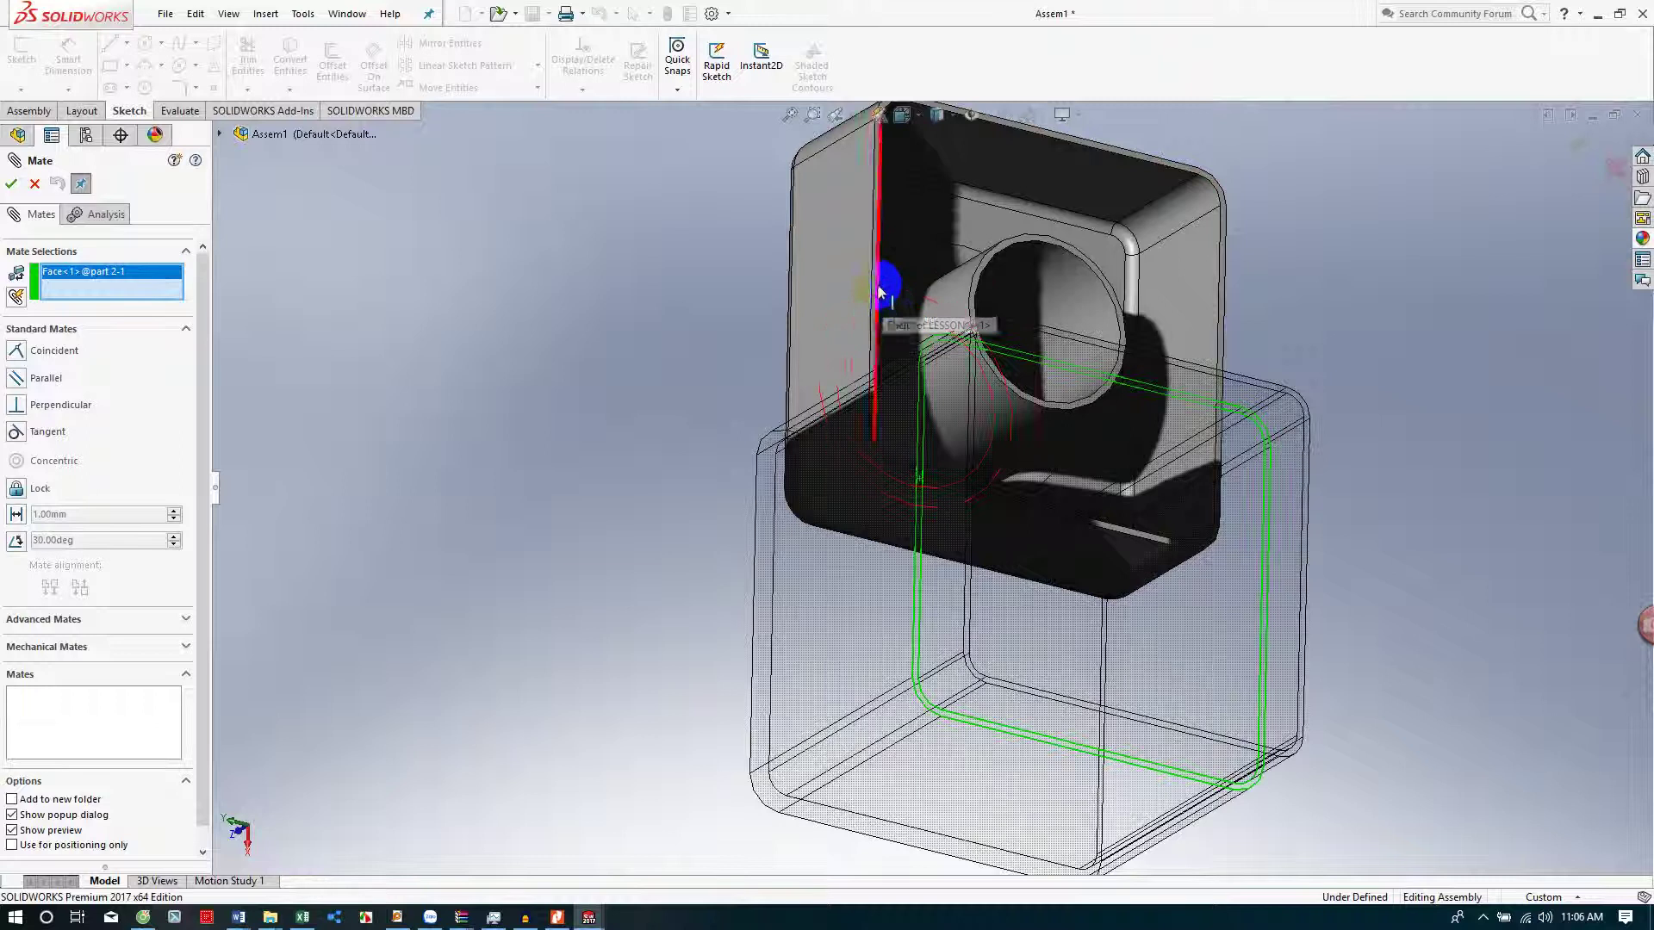
scroll(882, 291, "down", 4)
left_click(889, 285)
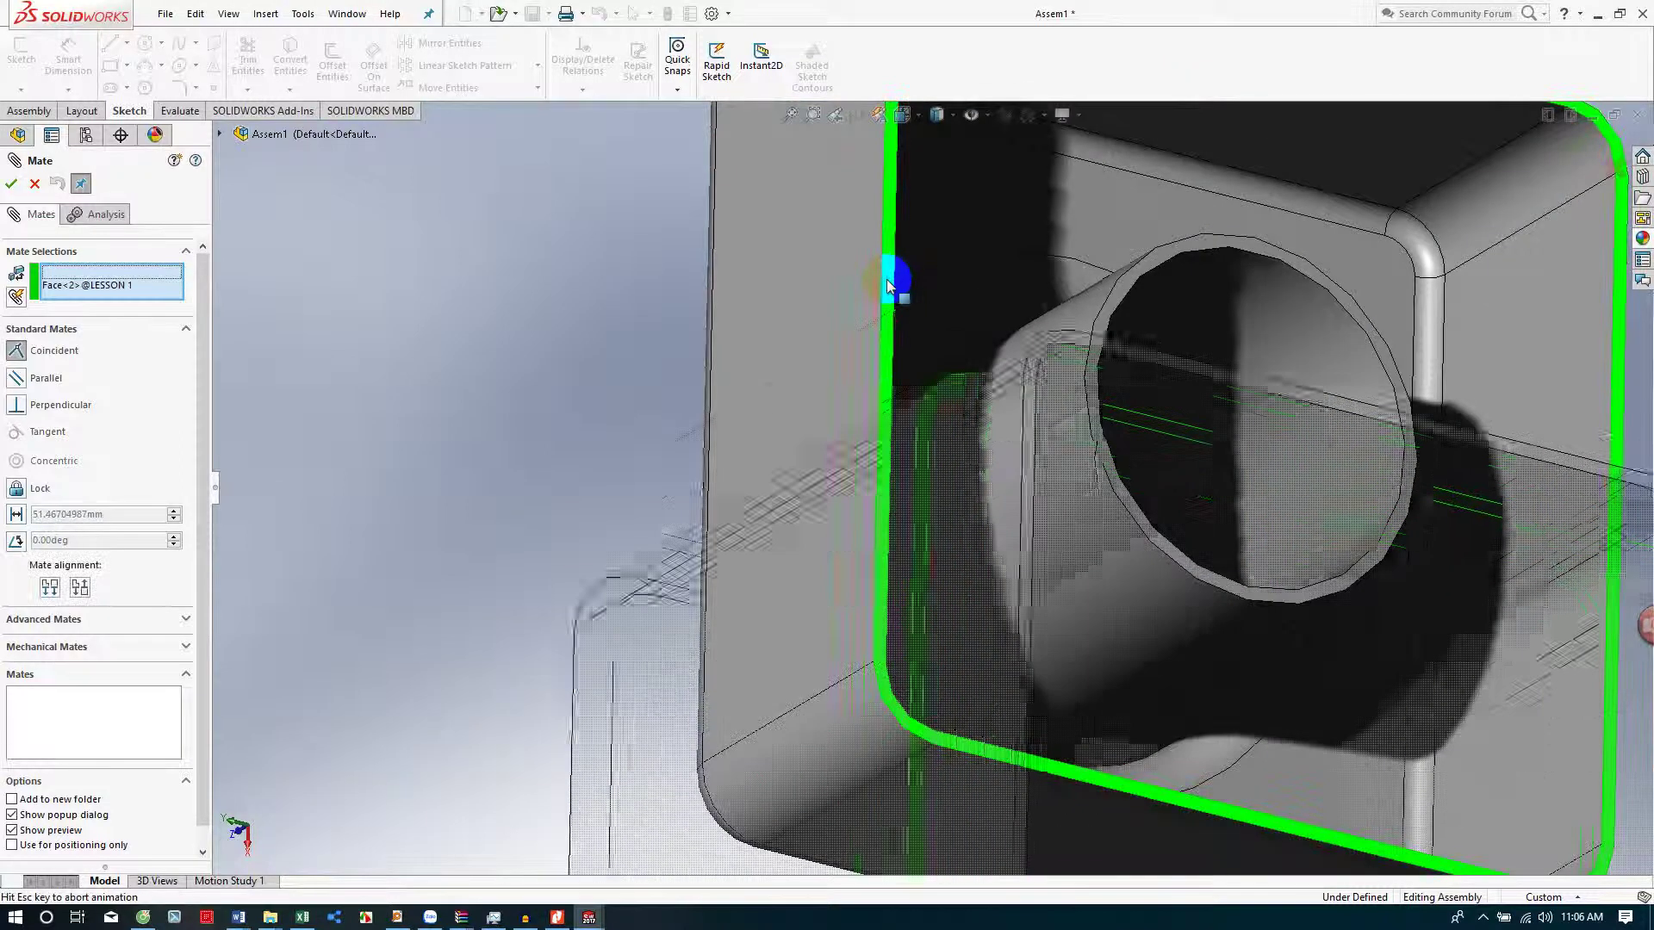
- Set the rim mate's alignment to anti-aligned so part 2 faces LESSON 1, and accept the coincident mate
scroll(918, 323, "up", 5)
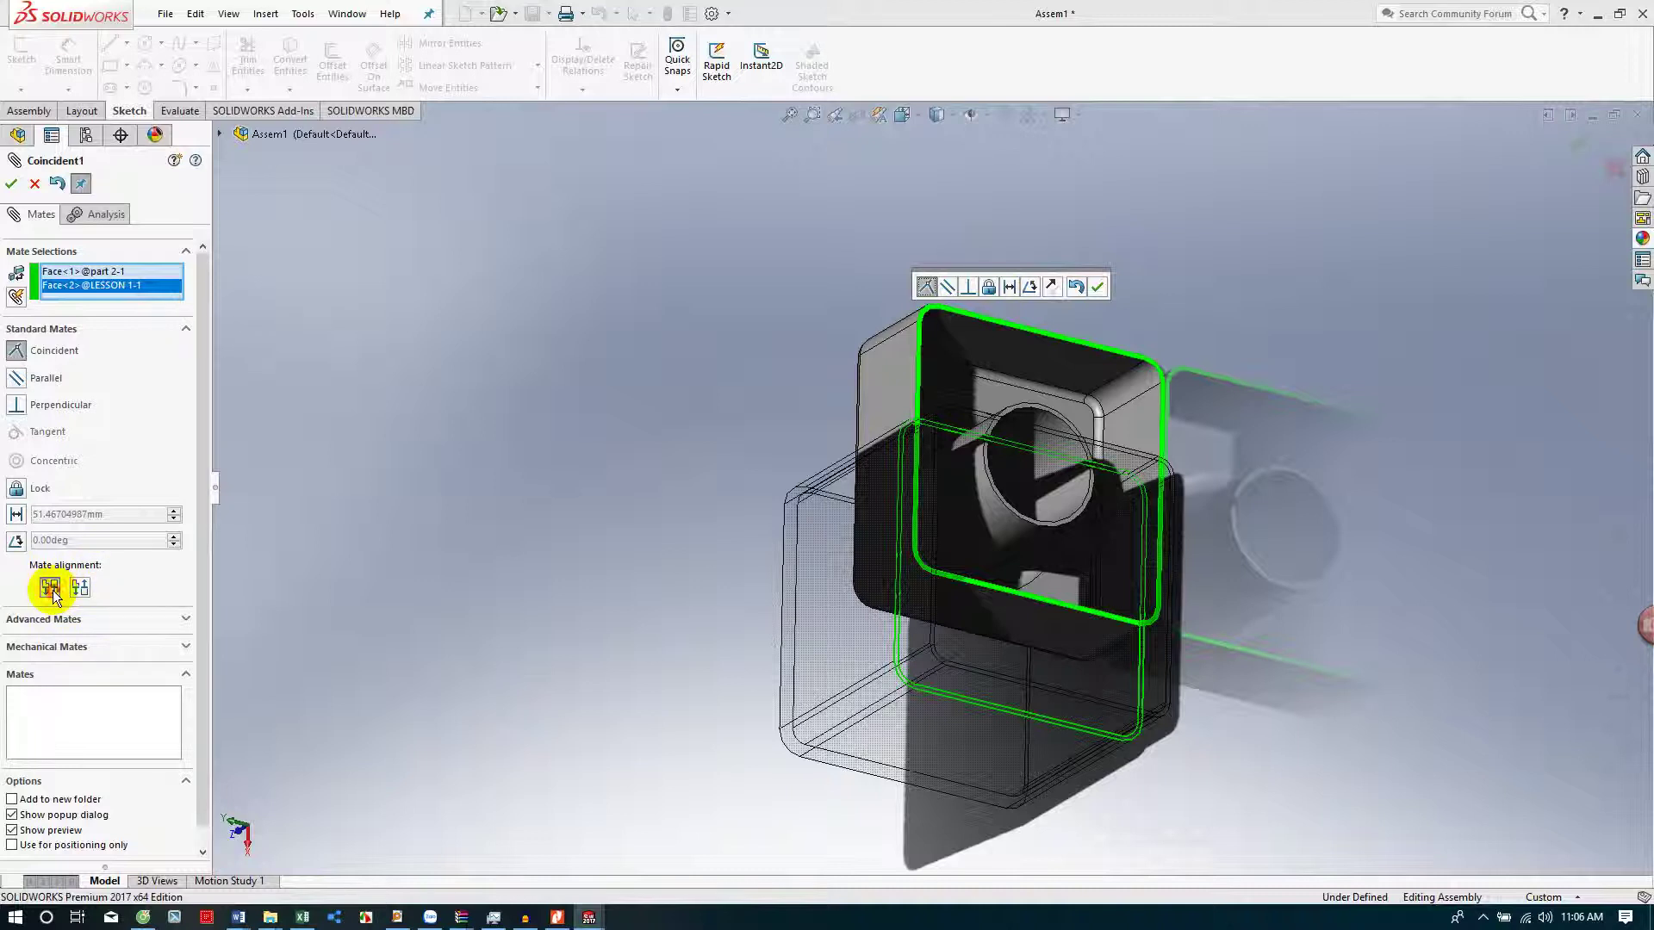
left_click(78, 589)
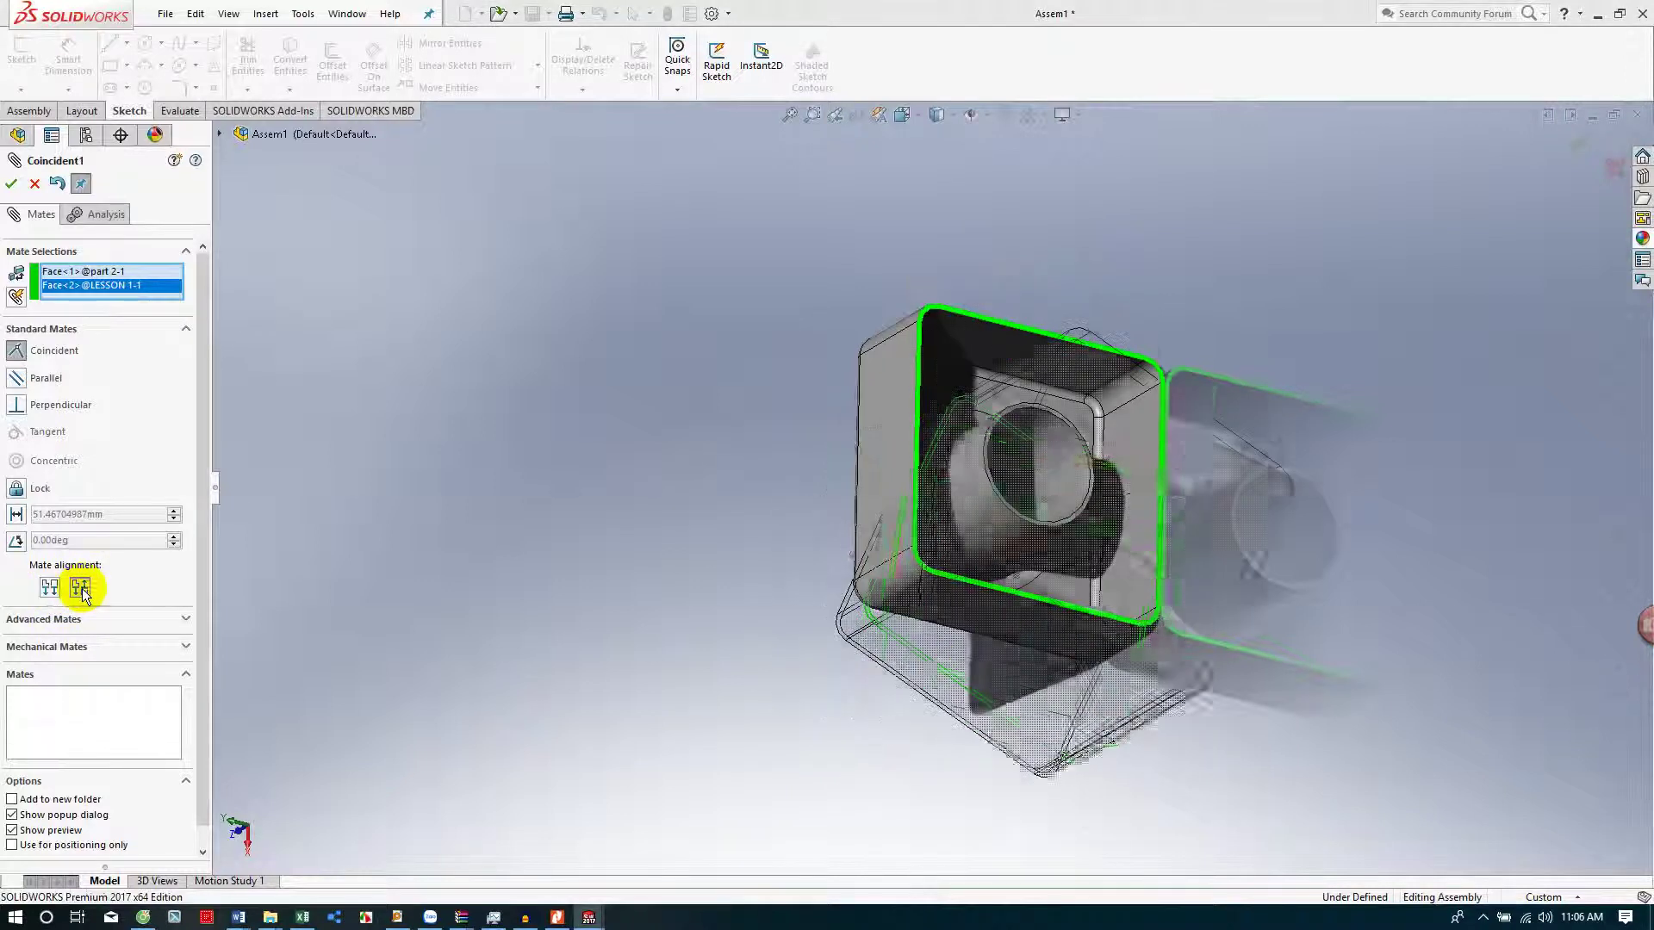
mouse_move(1023, 577)
middle_mouse_down()
mouse_move(1144, 594)
mouse_move(1126, 646)
mouse_move(1040, 562)
middle_mouse_up()
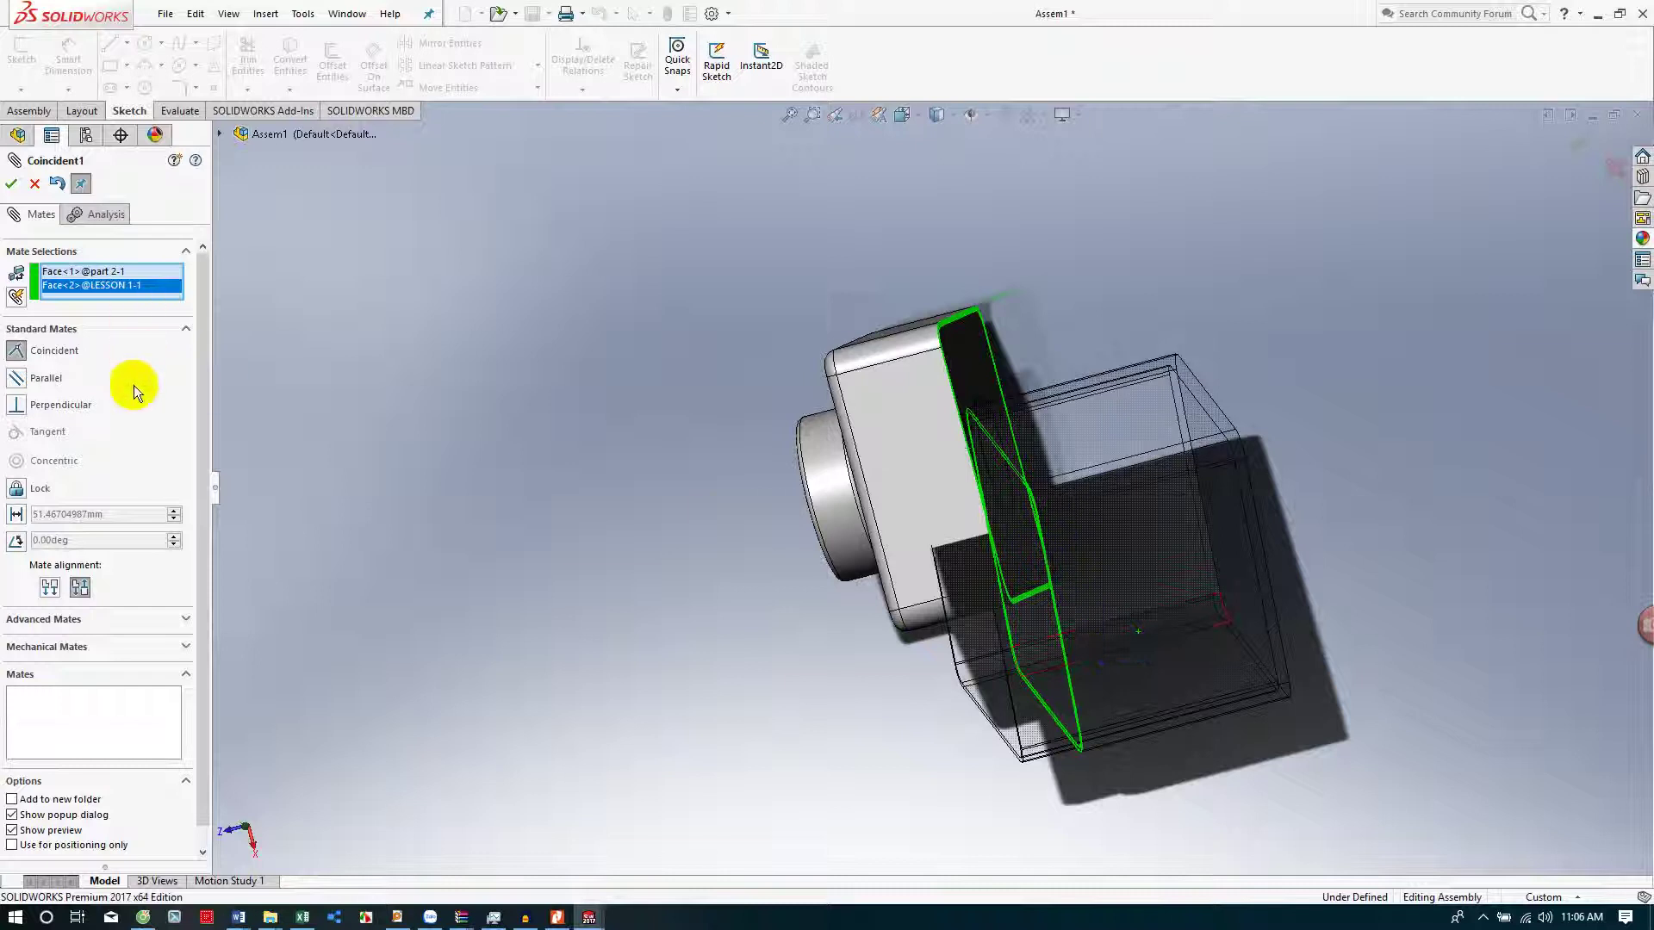
scroll(137, 432, "down", 1)
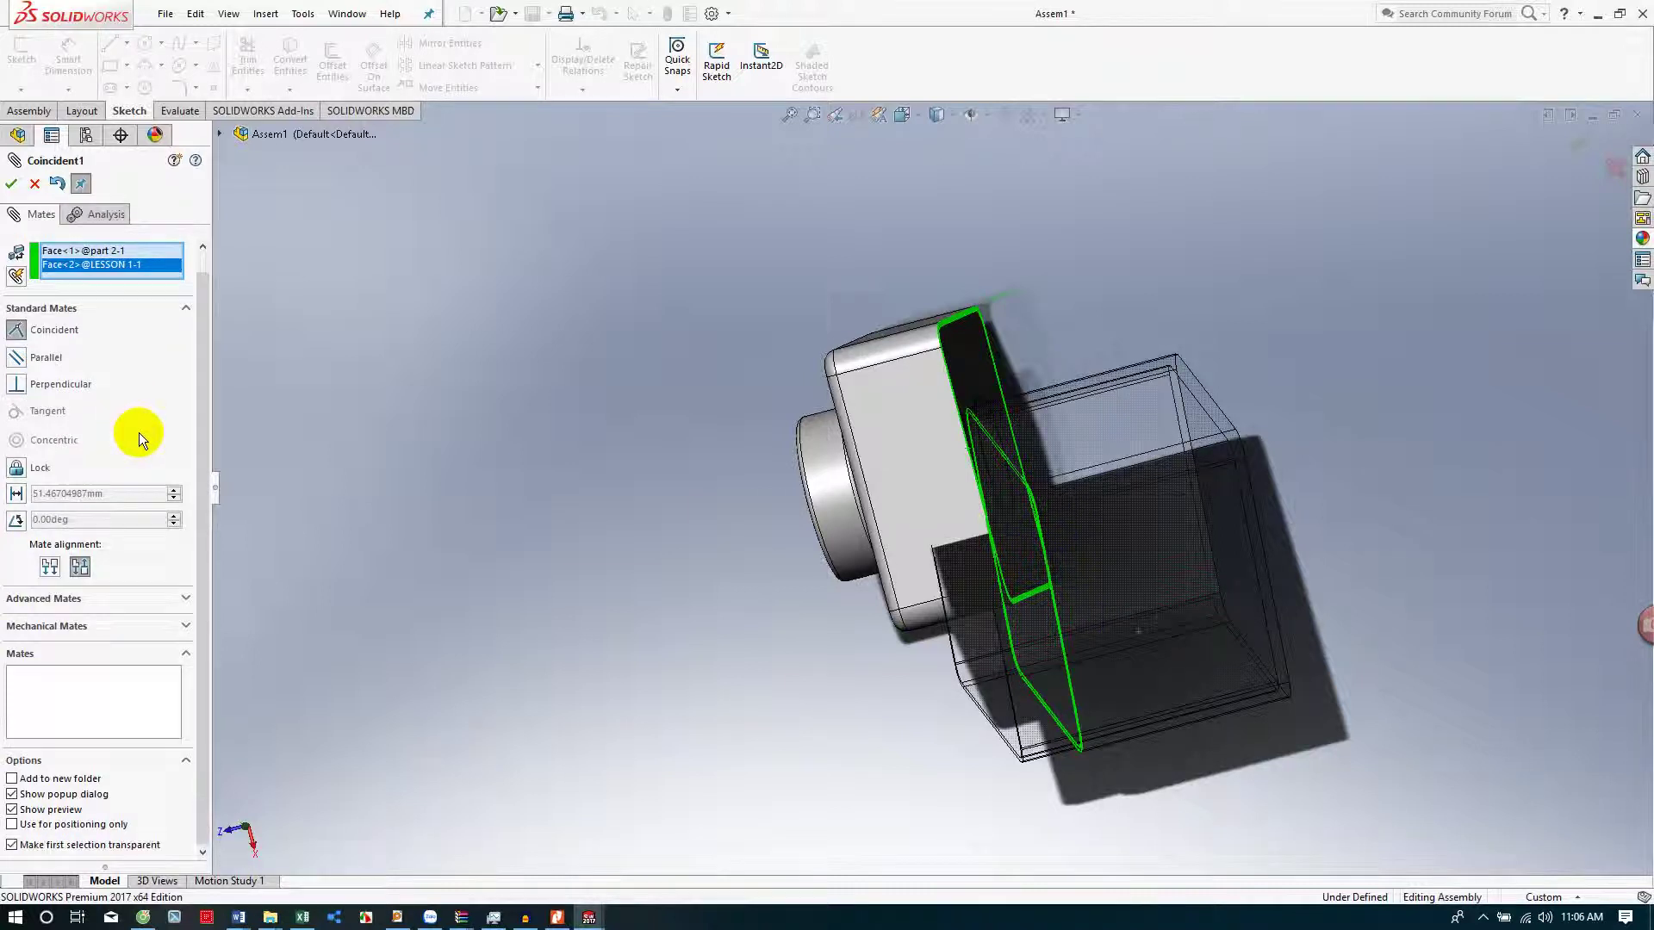
scroll(137, 432, "up", 1)
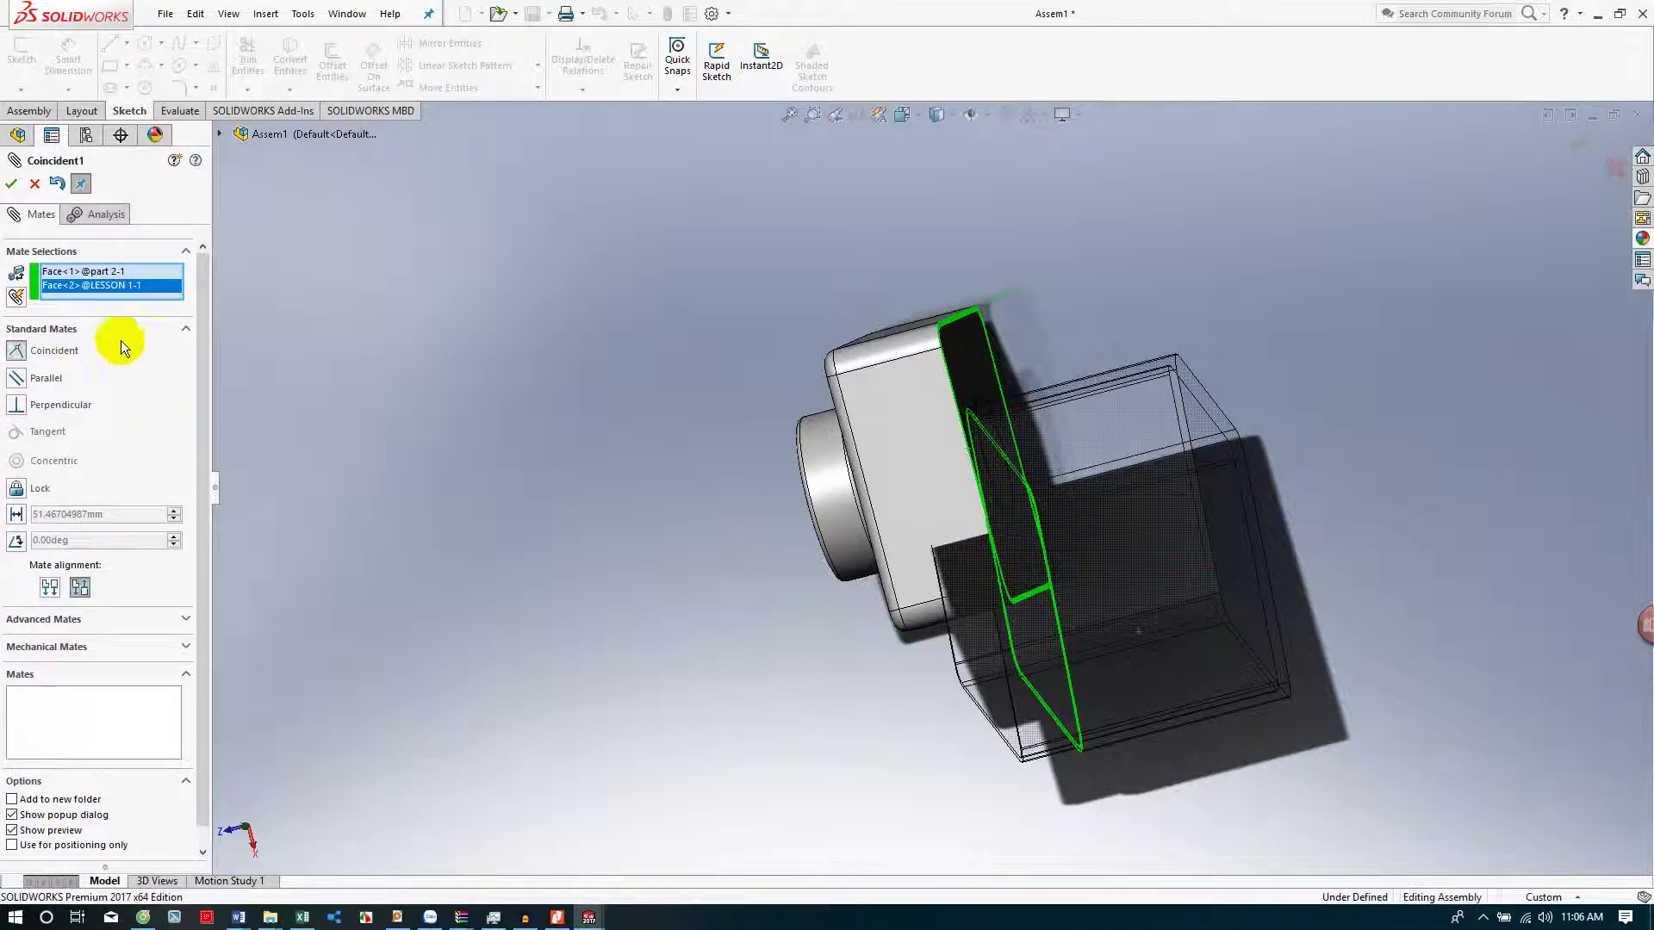
left_click(10, 185)
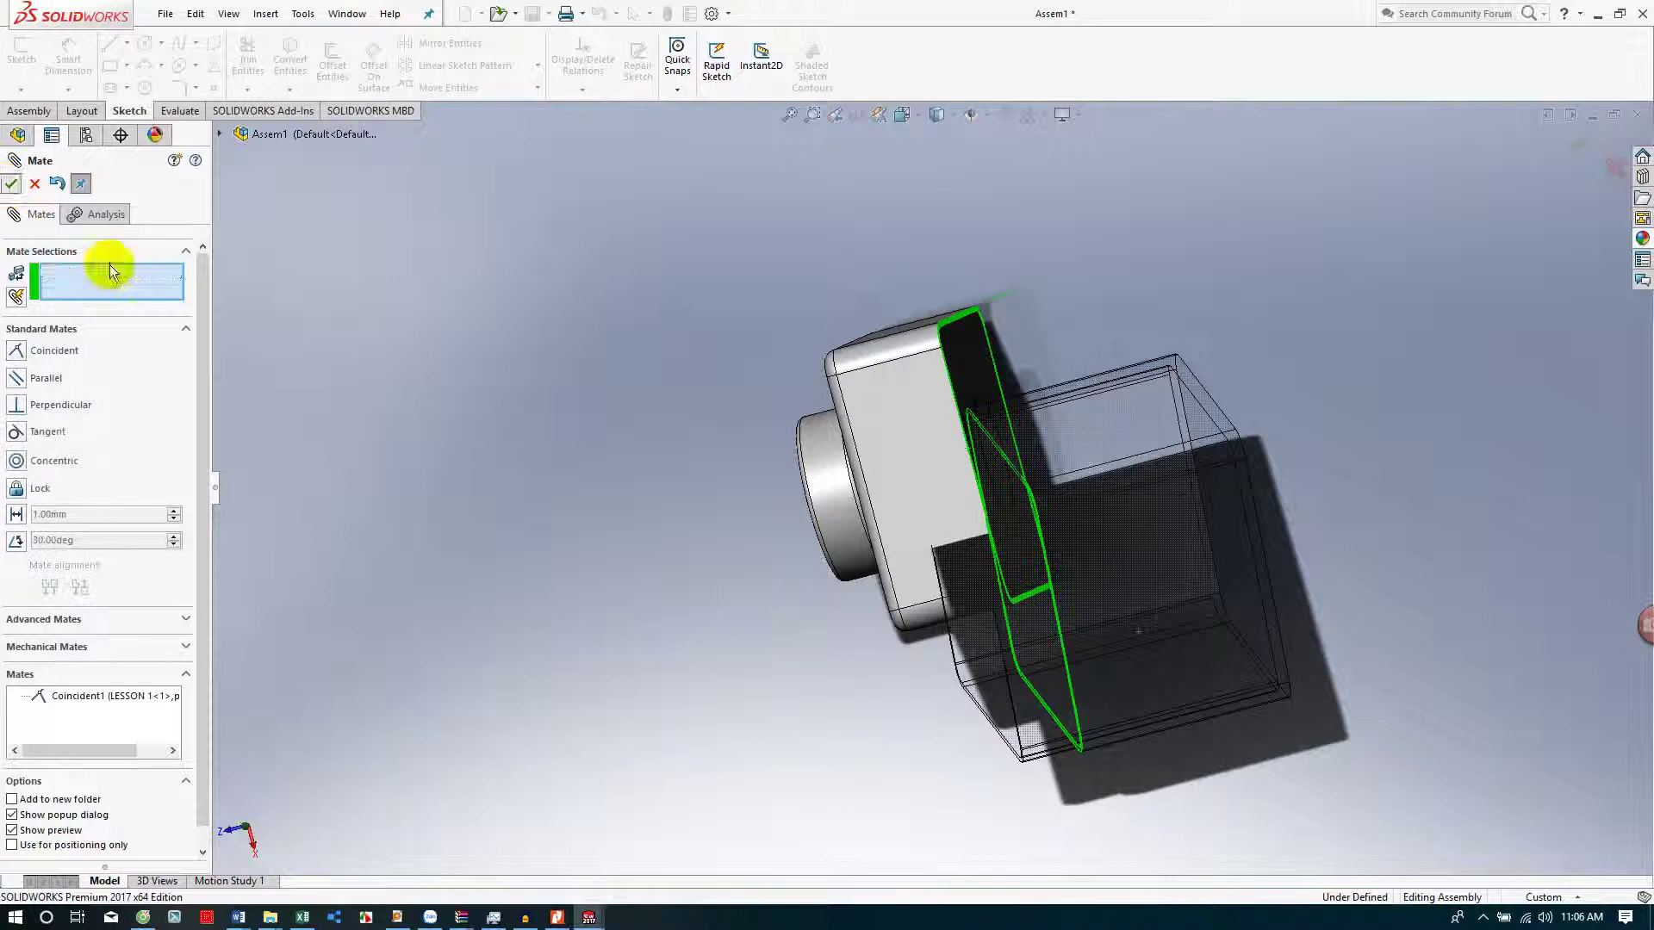
- Apply a coincident mate between the flat outer side of part 2's lip and LESSON 1's flat outer side face
scroll(1068, 478, "down", 5)
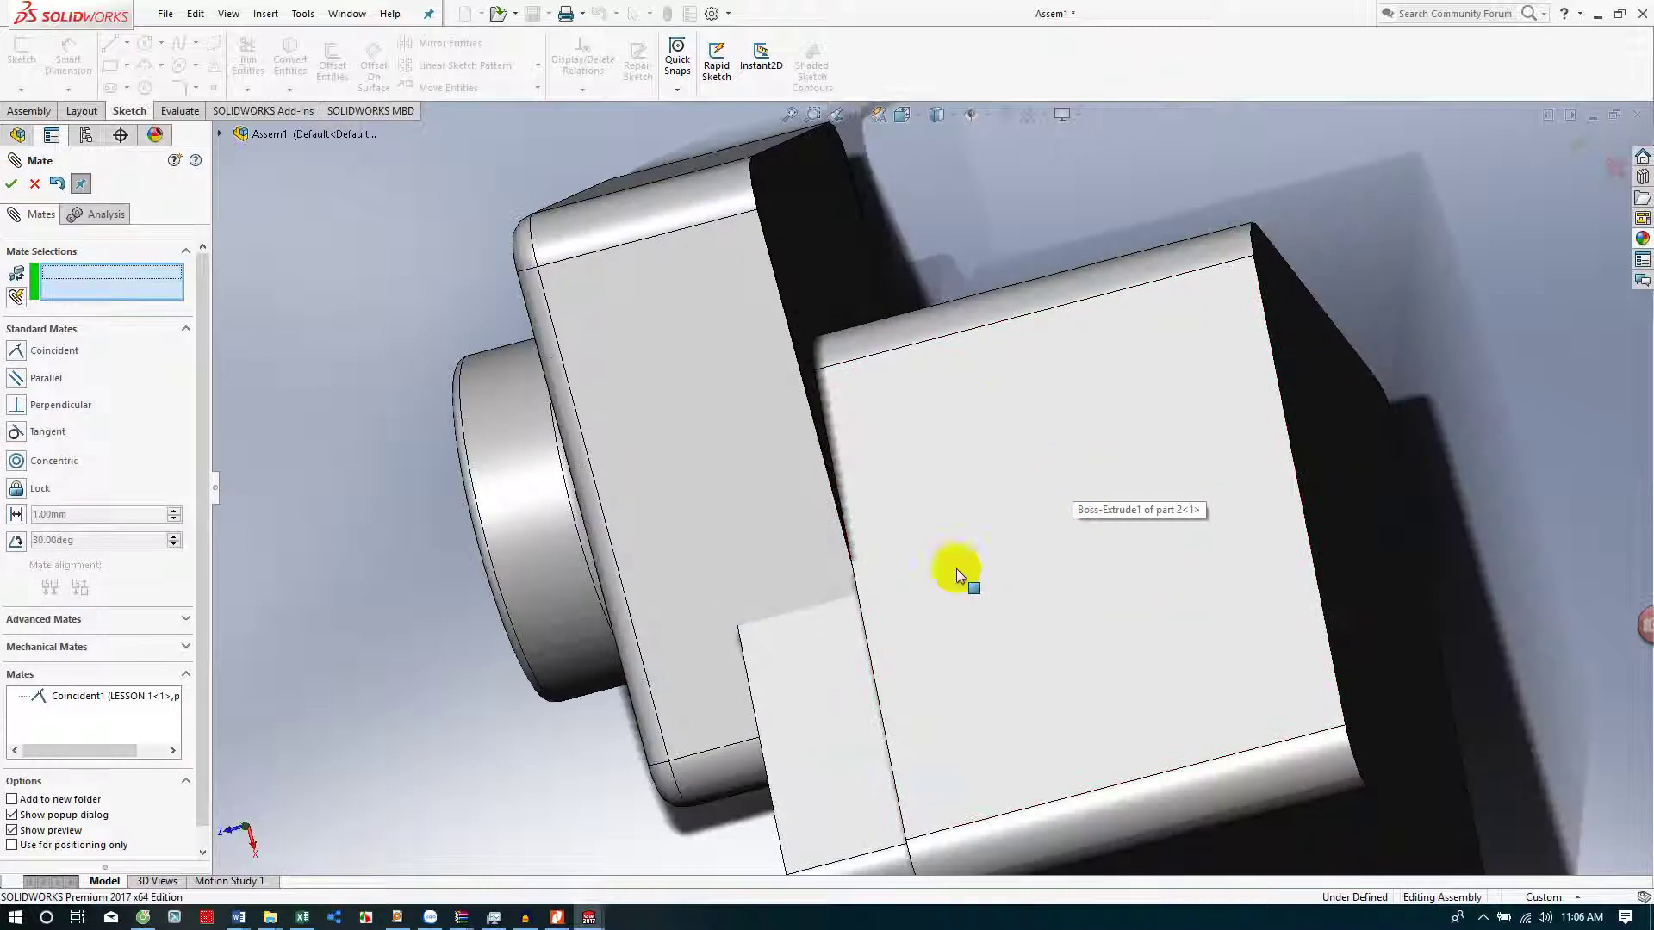
left_click(832, 727)
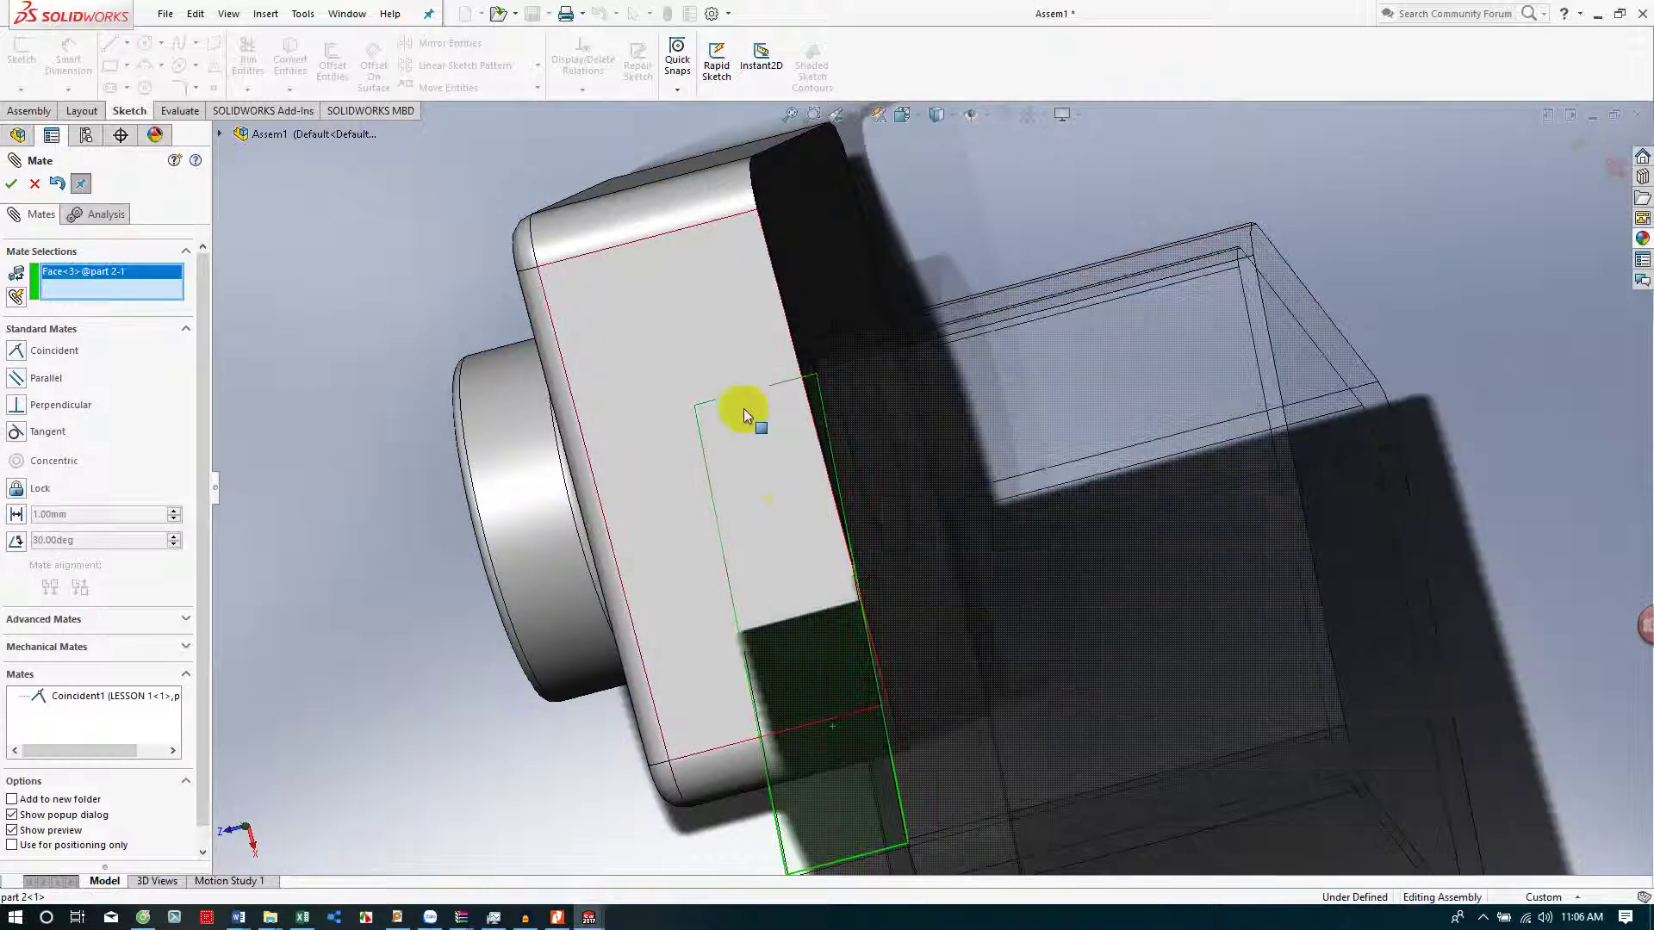
left_click(684, 318)
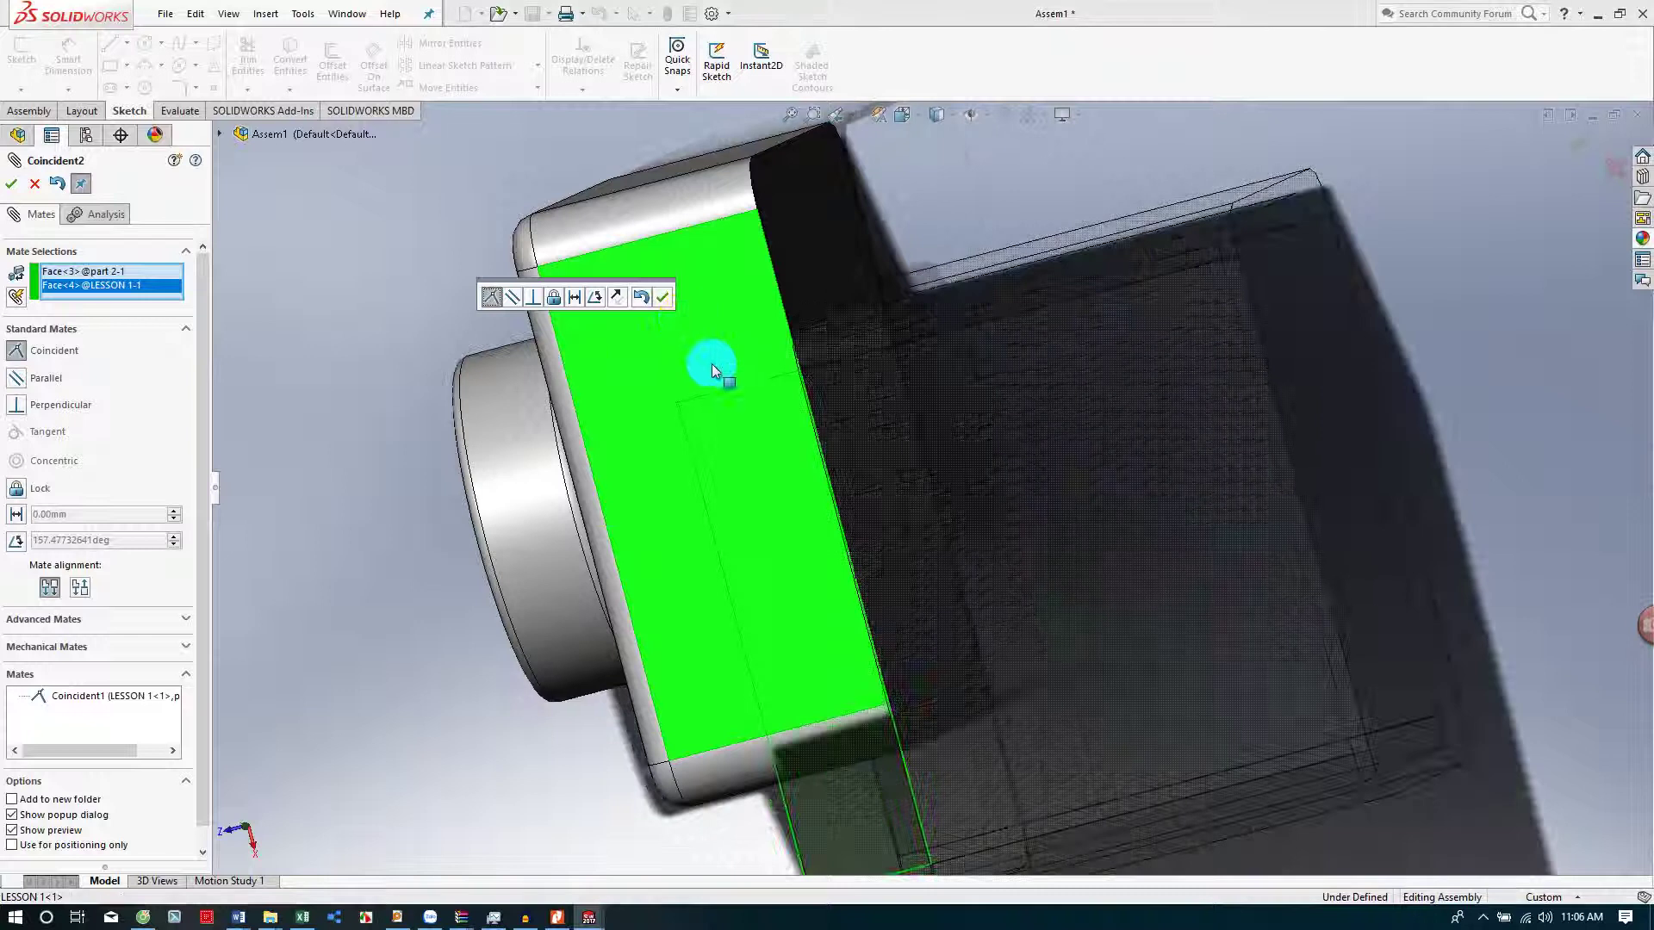